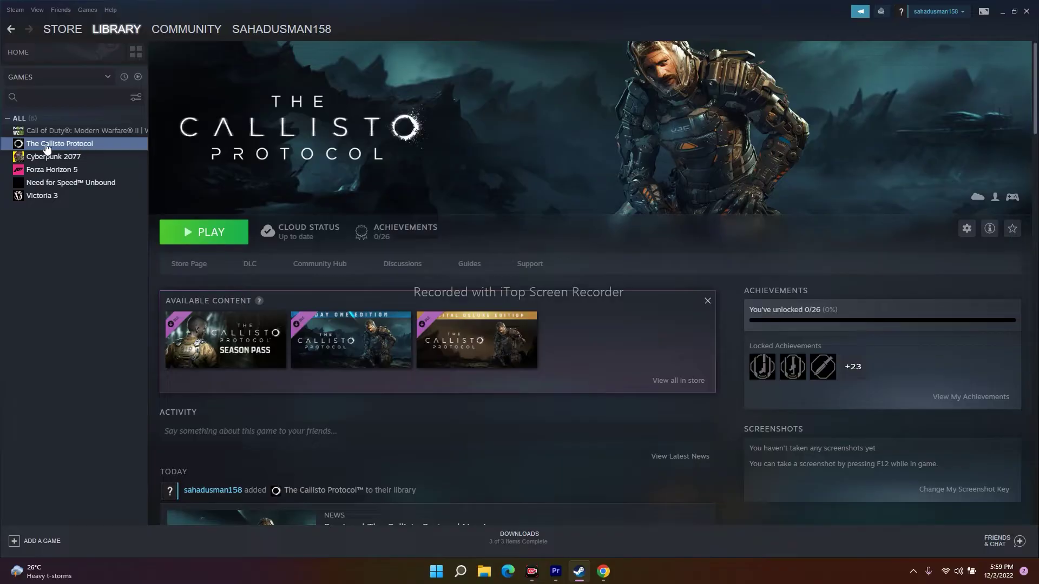
# - Open The Callisto Protocol's installation folder from its local files properties and maximize the folder window
pyautogui.rightClick(89, 144)
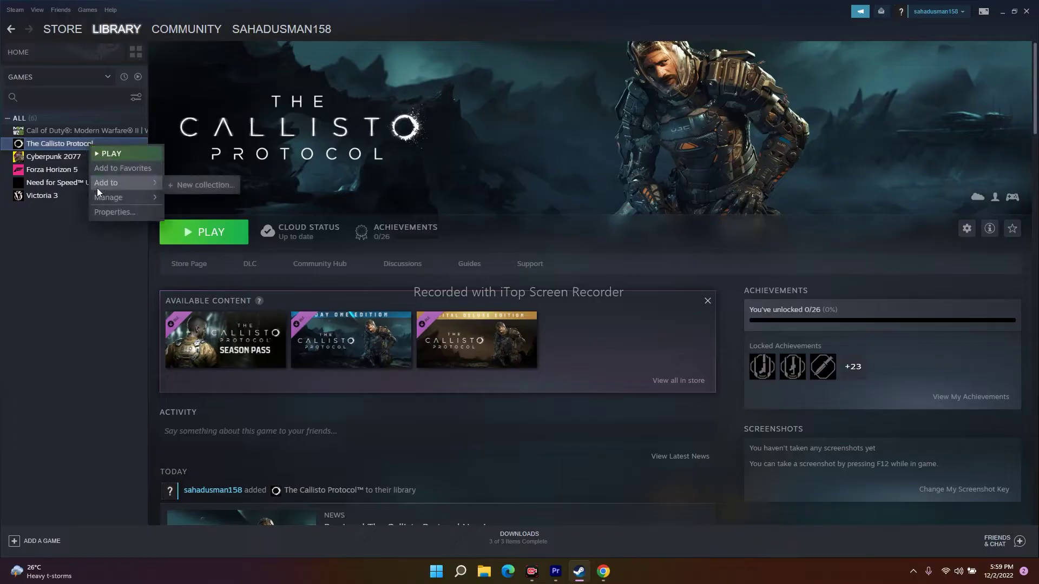
pyautogui.click(99, 212)
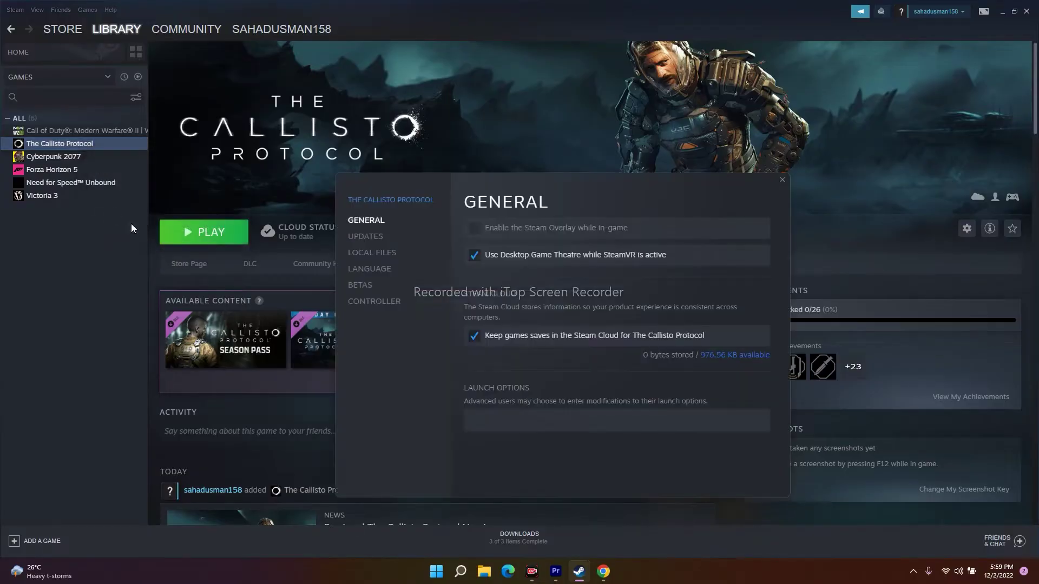
pyautogui.click(374, 253)
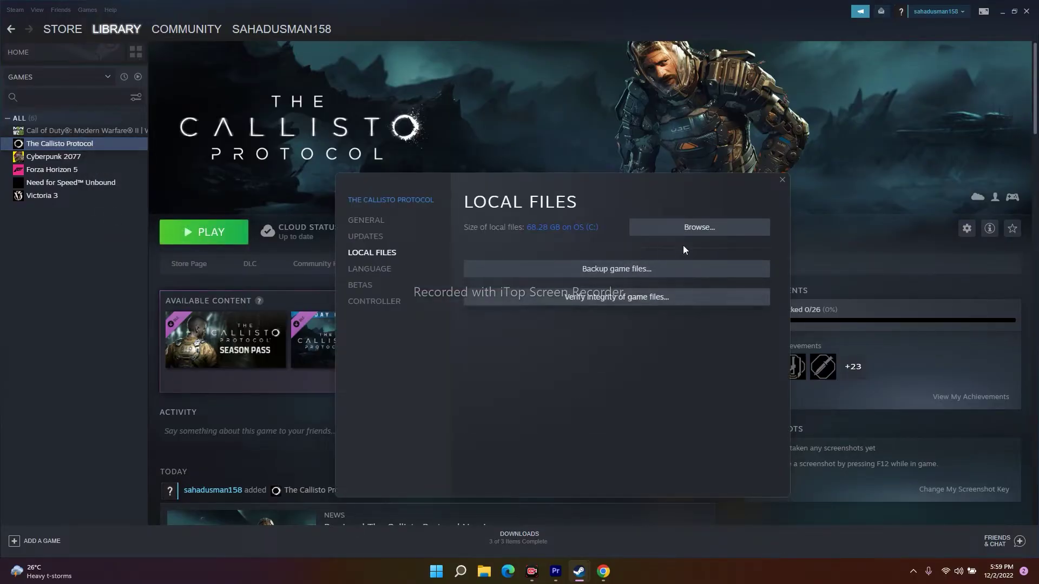
pyautogui.click(693, 229)
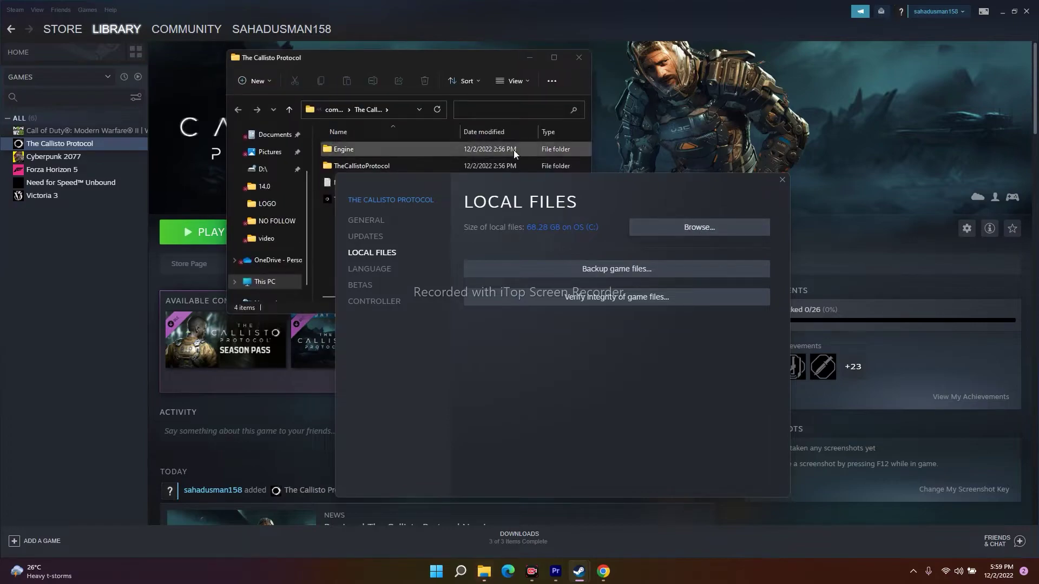
pyautogui.click(459, 60)
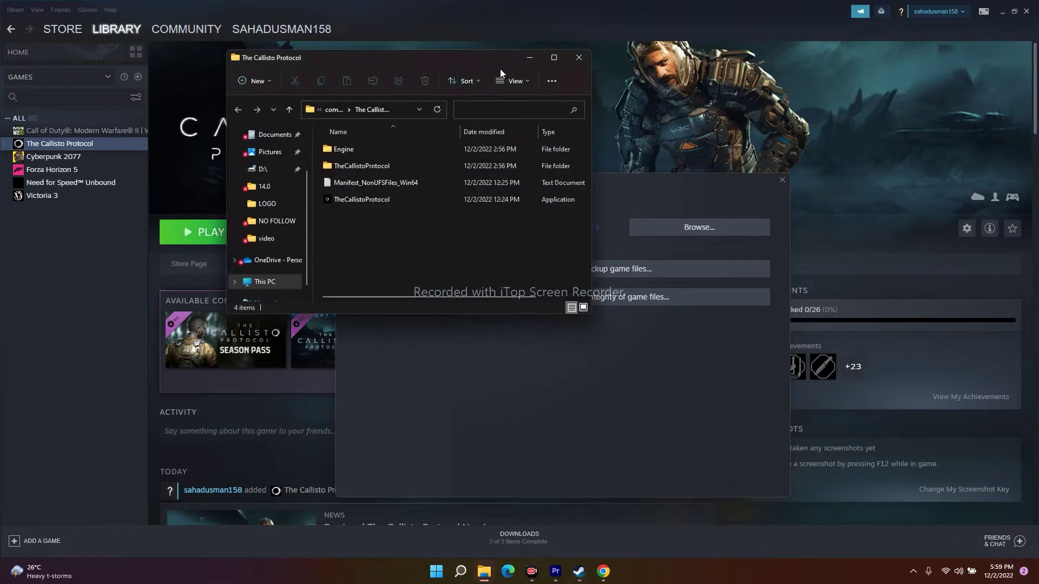
pyautogui.click(553, 58)
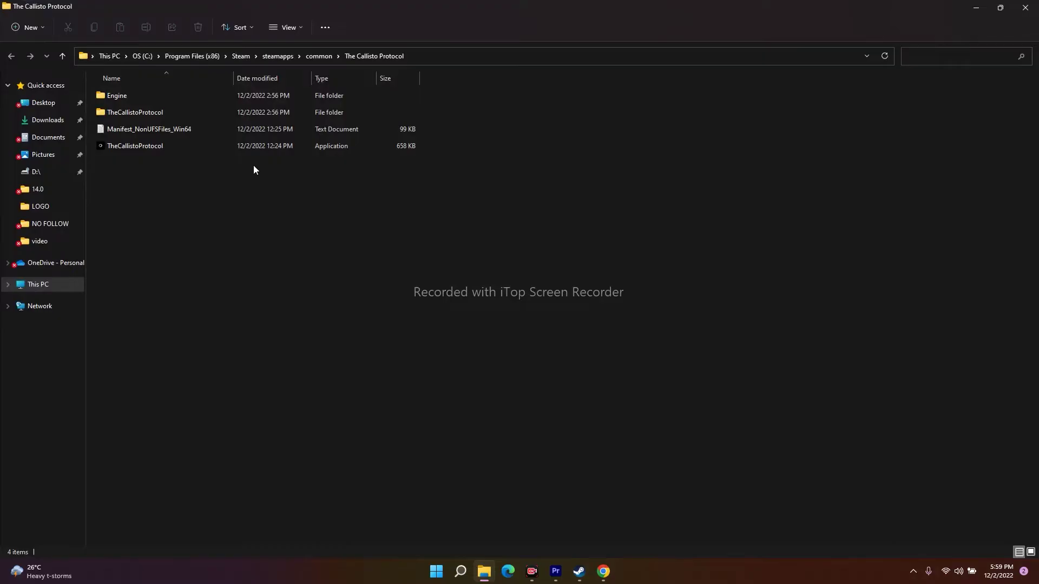
# - Examine the compatibility settings of the TheCallistoProtocol application, including the run as administrator option, and close its properties
pyautogui.click(145, 152)
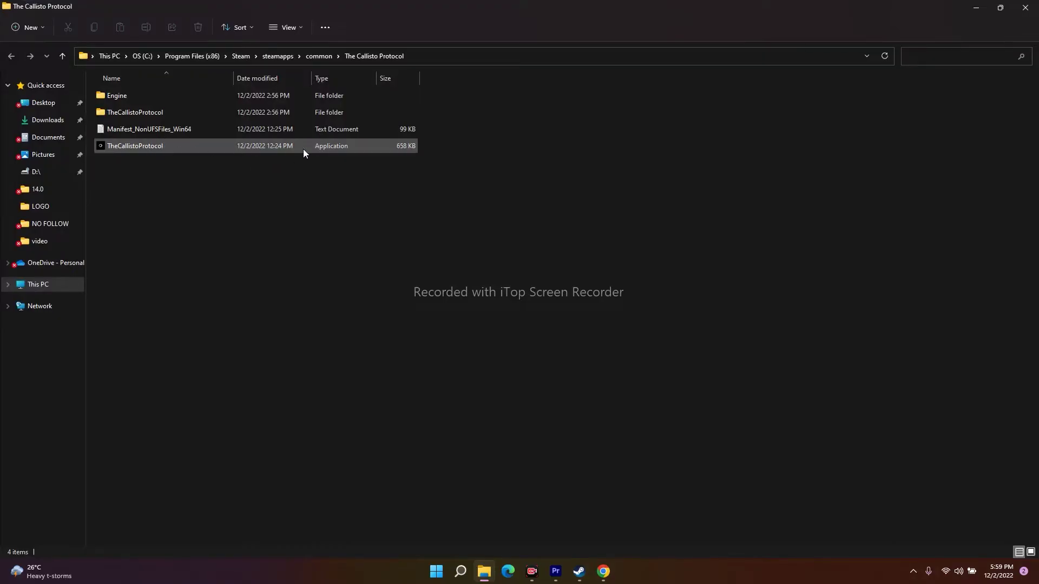
pyautogui.click(158, 149)
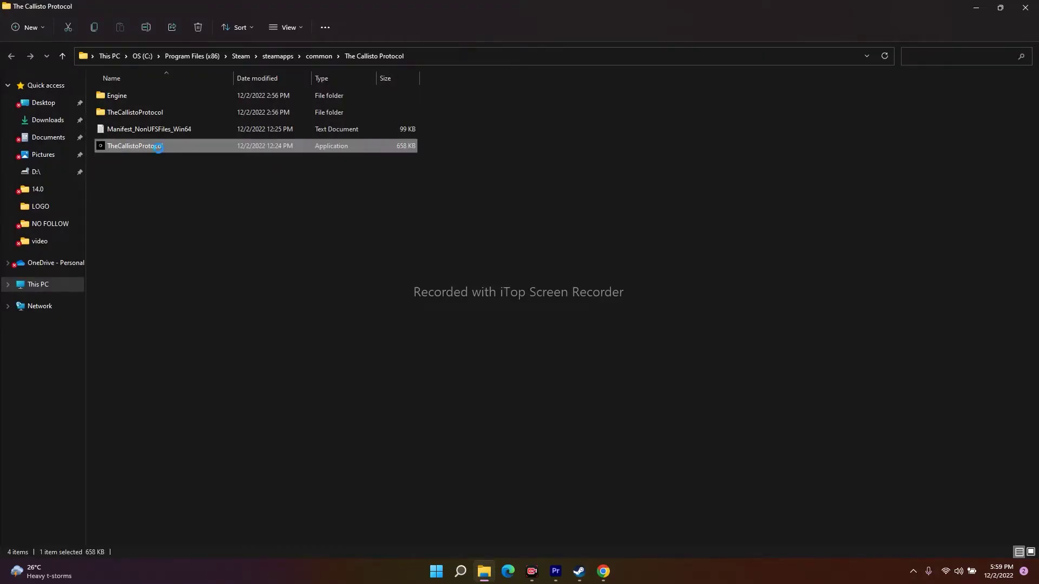
pyautogui.rightClick(158, 148)
pyautogui.click(209, 336)
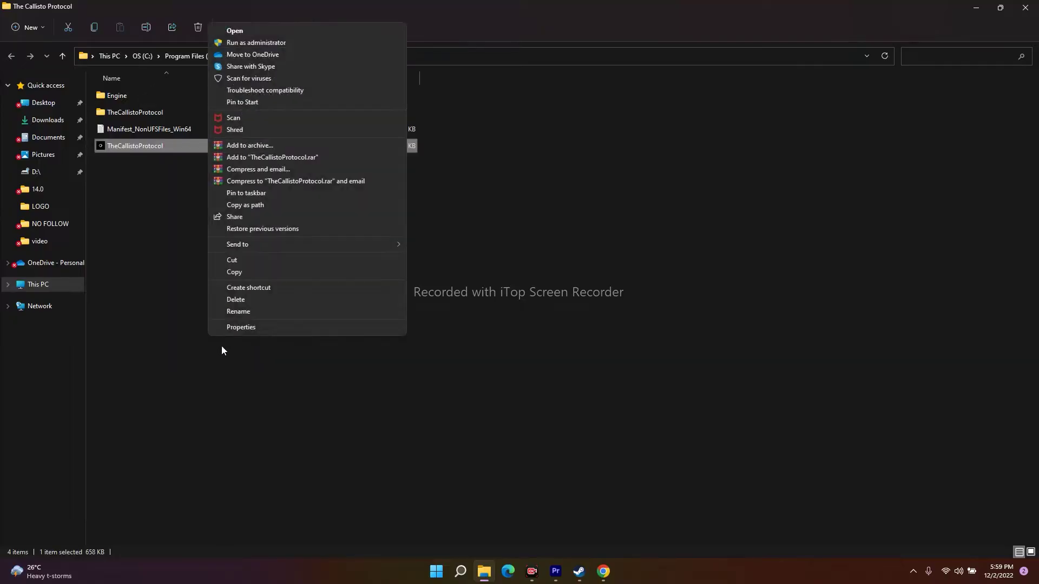
pyautogui.click(245, 332)
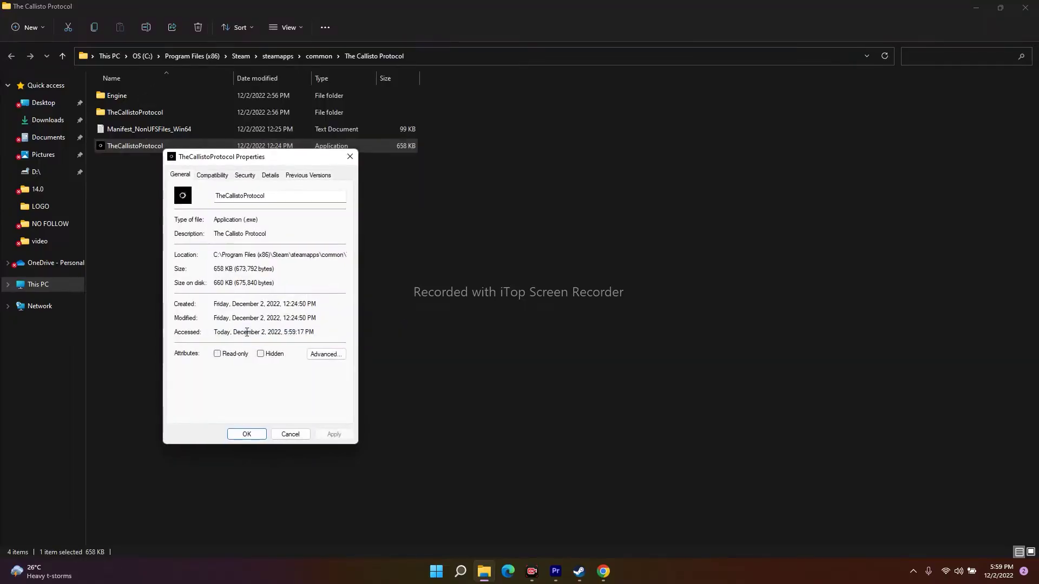
pyautogui.click(212, 175)
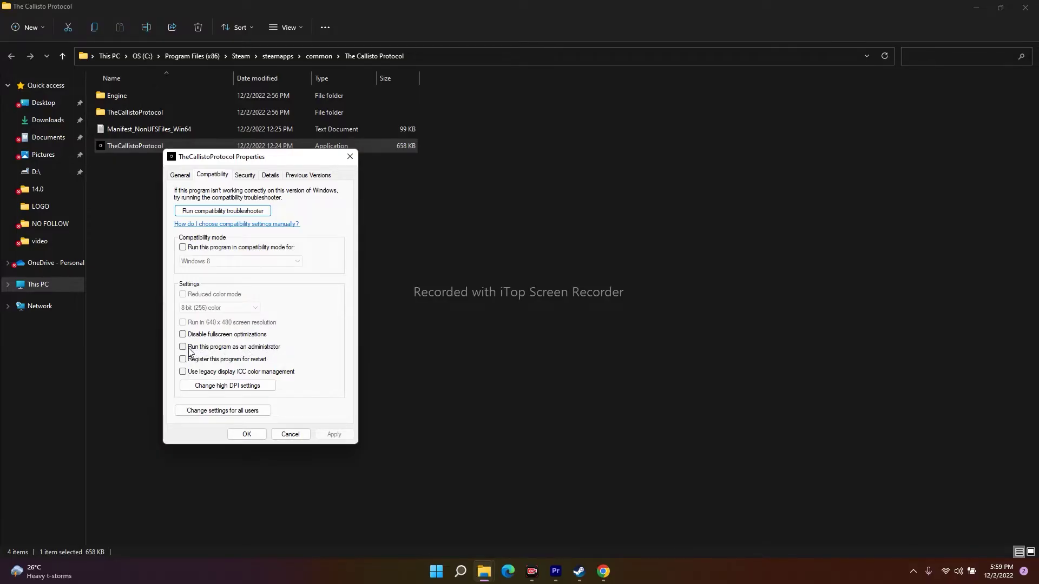
pyautogui.click(350, 158)
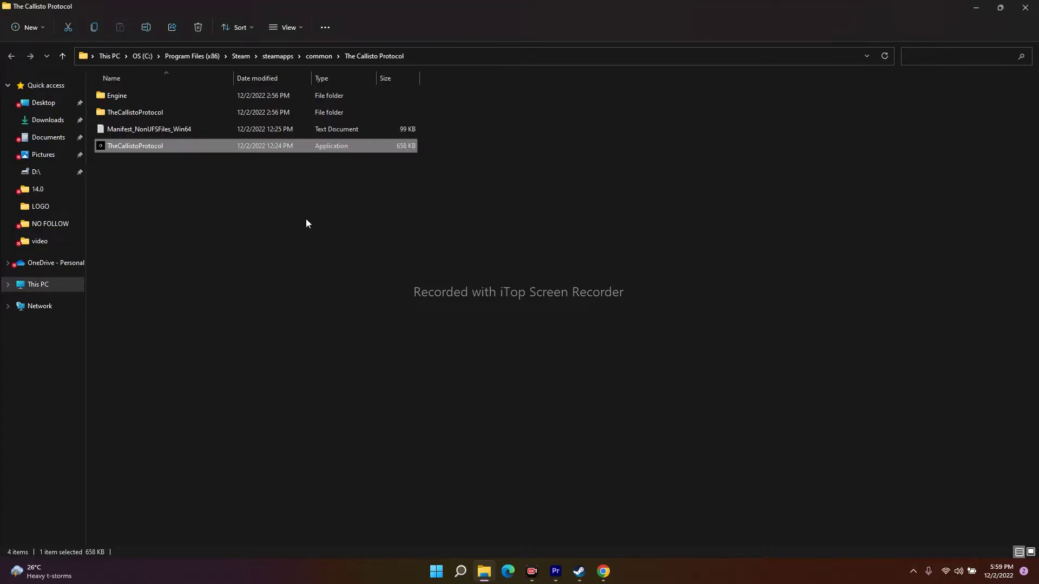
# - Close the installation folder and the game's properties, and minimize Steam to show the desktop
pyautogui.click(1025, 7)
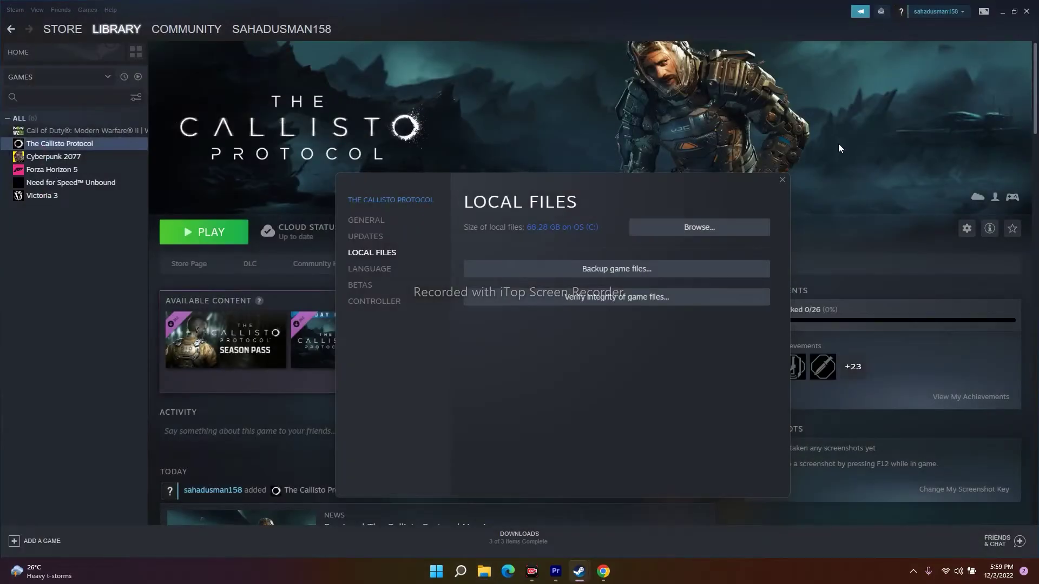
pyautogui.click(782, 180)
pyautogui.click(1002, 12)
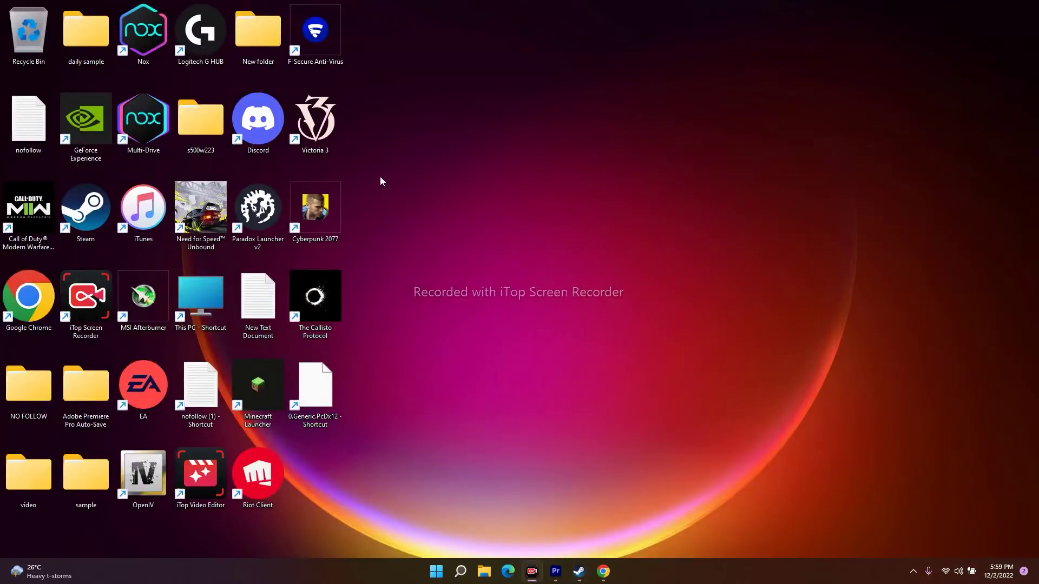
# - In File Explorer, go to C:\Program Files (x86)\Steam\steamapps\common\The Callisto Protocol
pyautogui.click(479, 573)
pyautogui.click(61, 287)
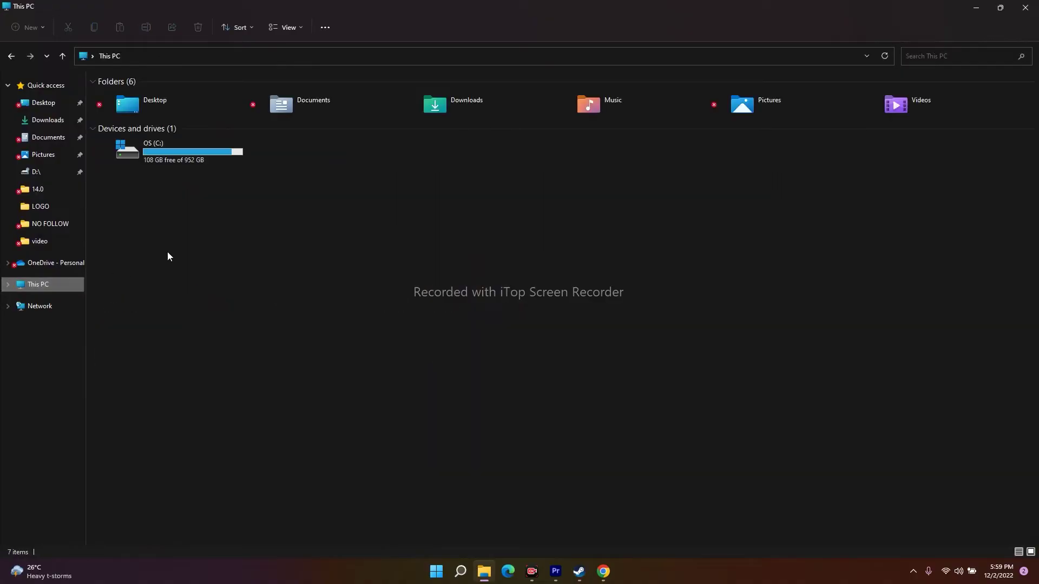
pyautogui.doubleClick(181, 158)
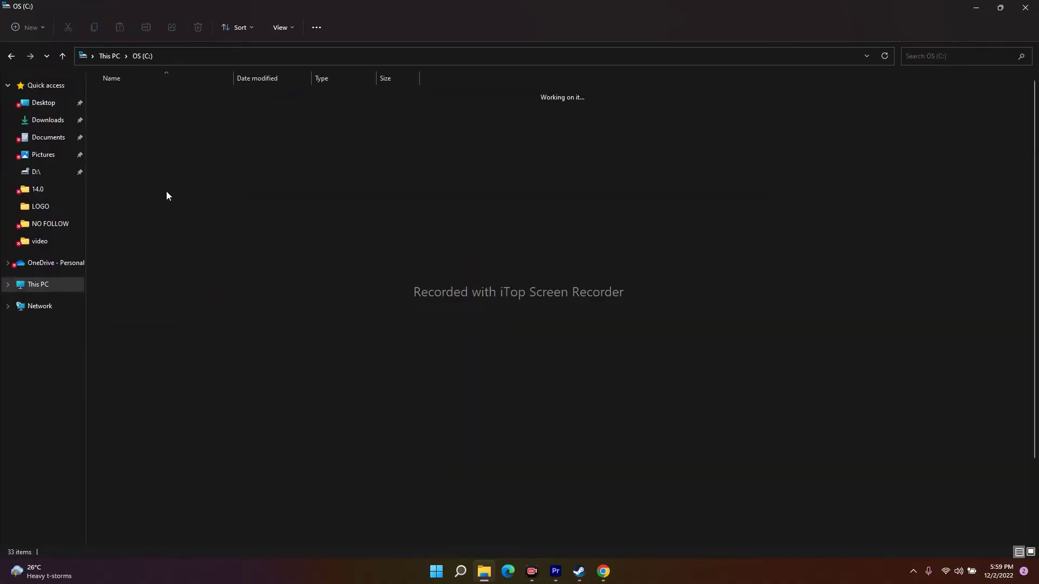
pyautogui.doubleClick(150, 362)
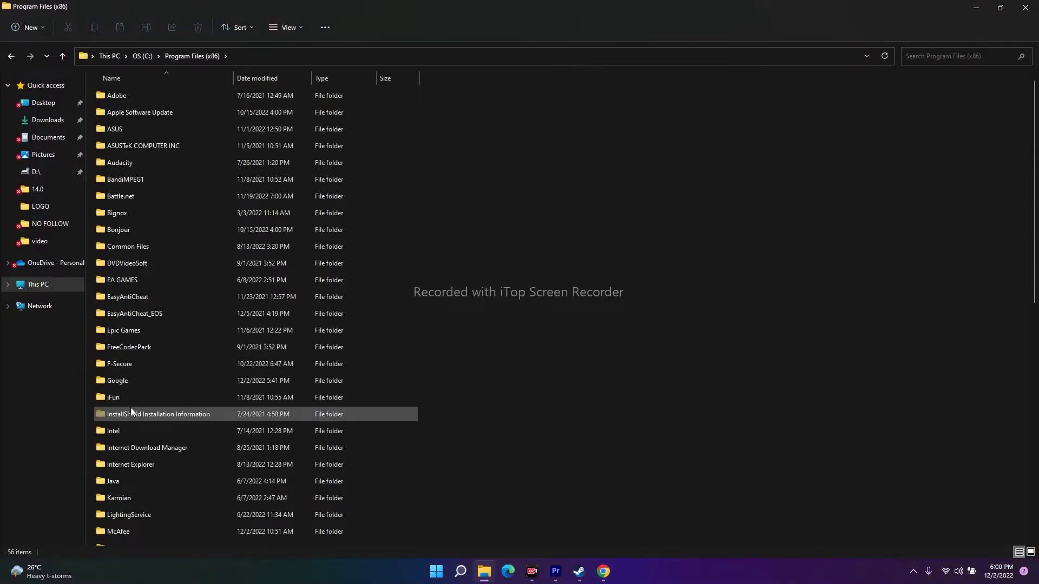
pyautogui.scroll(-3, 133, 412)
pyautogui.scroll(-5, 134, 413)
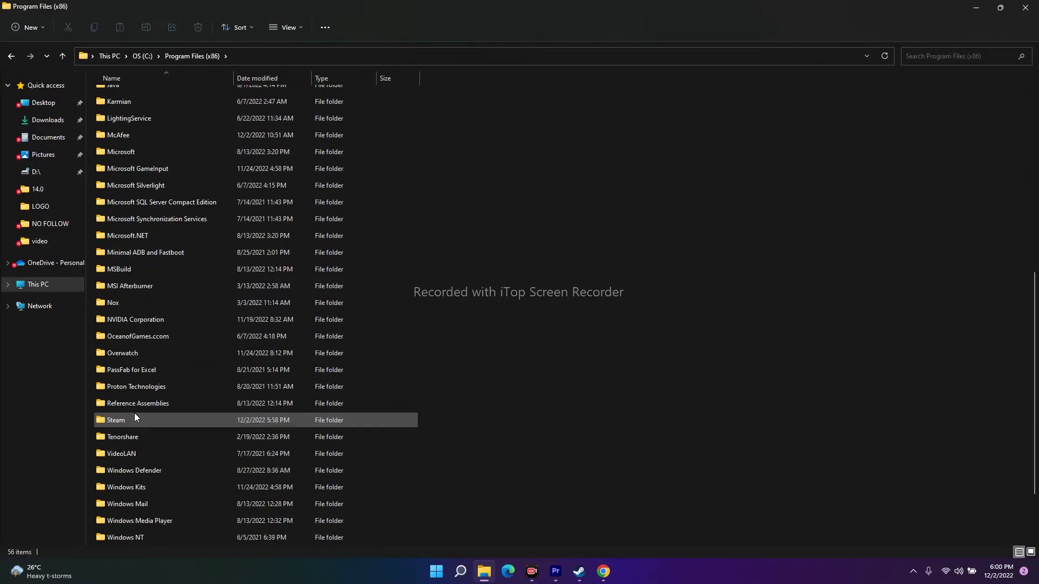
pyautogui.doubleClick(132, 419)
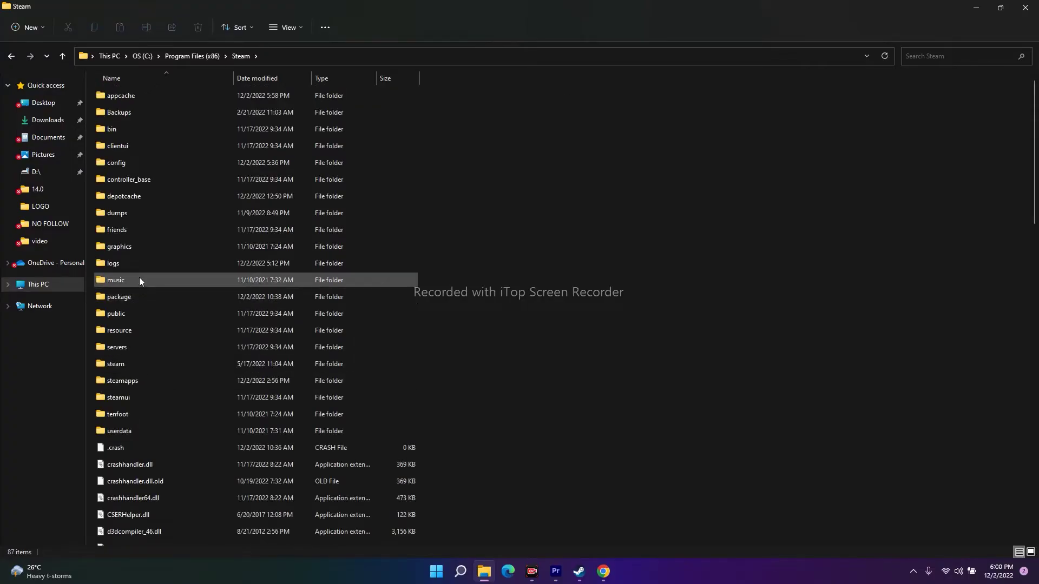
pyautogui.doubleClick(138, 379)
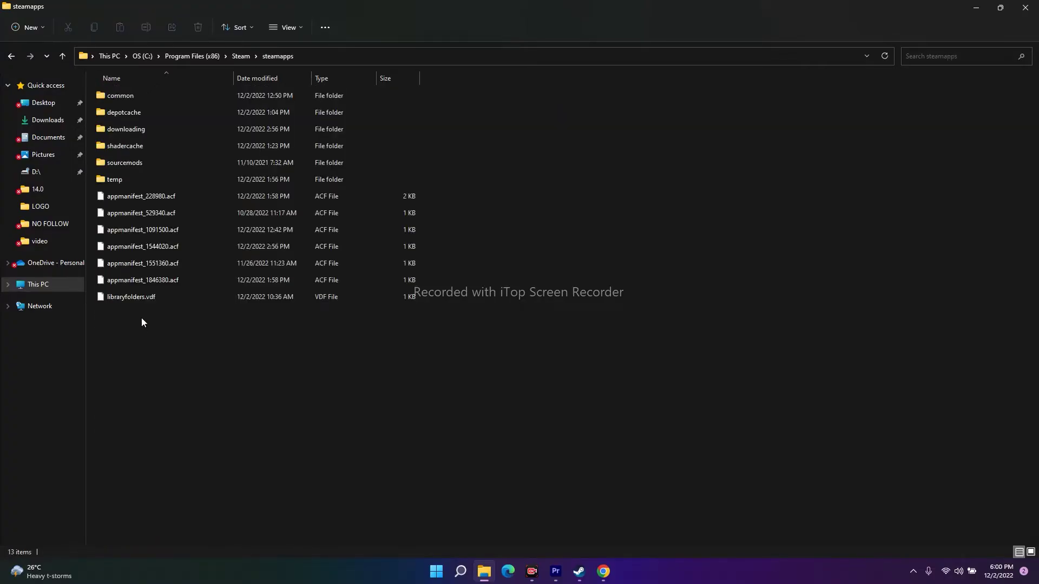
pyautogui.doubleClick(137, 101)
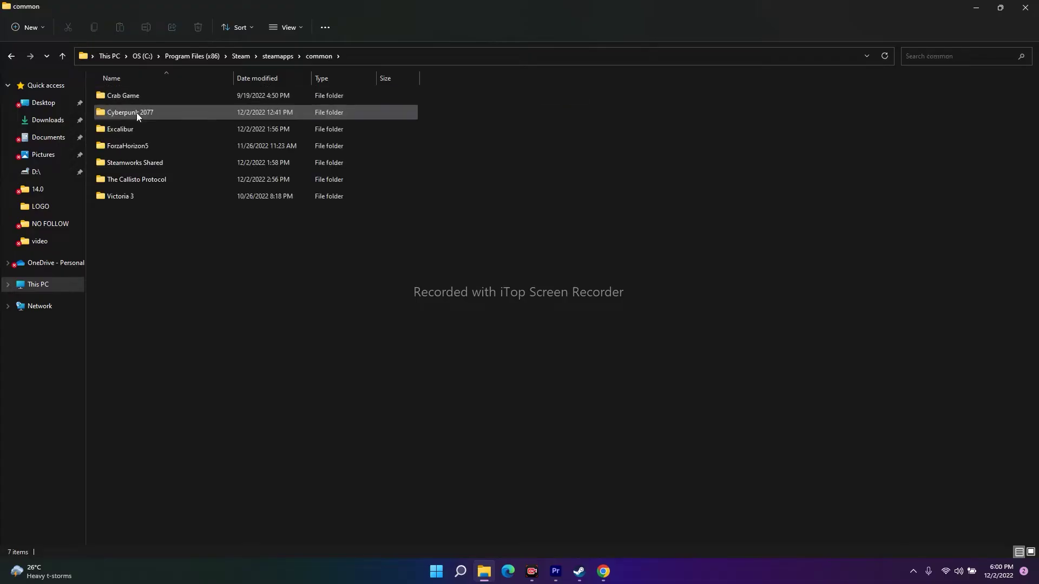
pyautogui.doubleClick(137, 179)
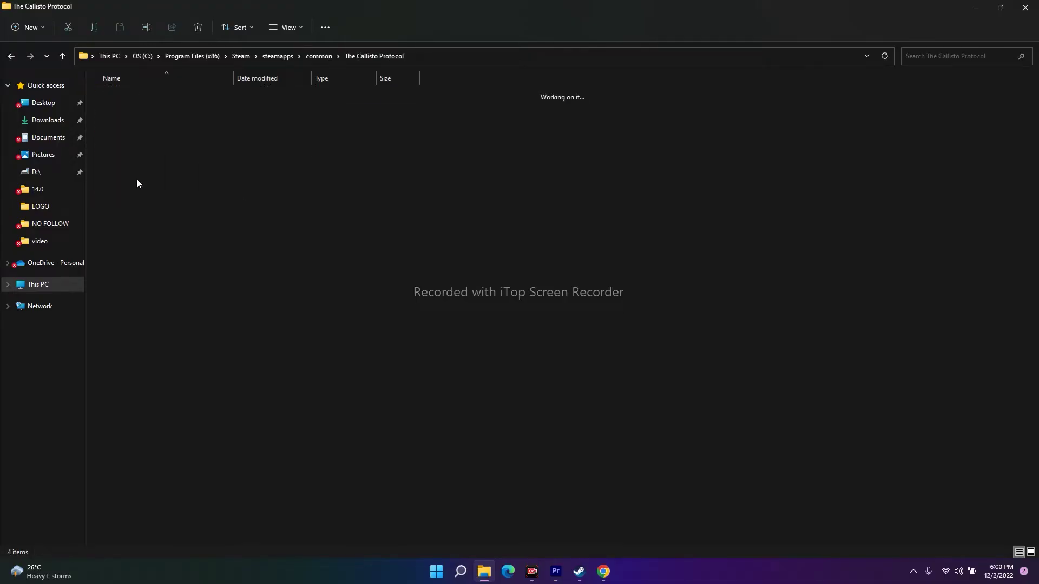
# - Check the compatibility options in the TheCallistoProtocol application's properties, close them unchanged, and minimize the folder window
pyautogui.click(144, 148)
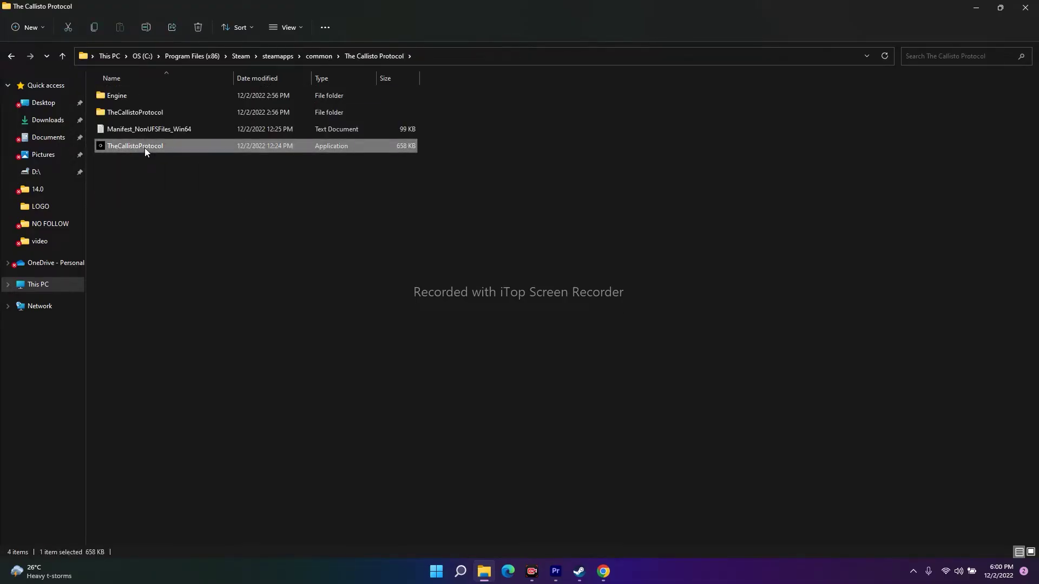
pyautogui.rightClick(144, 147)
pyautogui.click(192, 337)
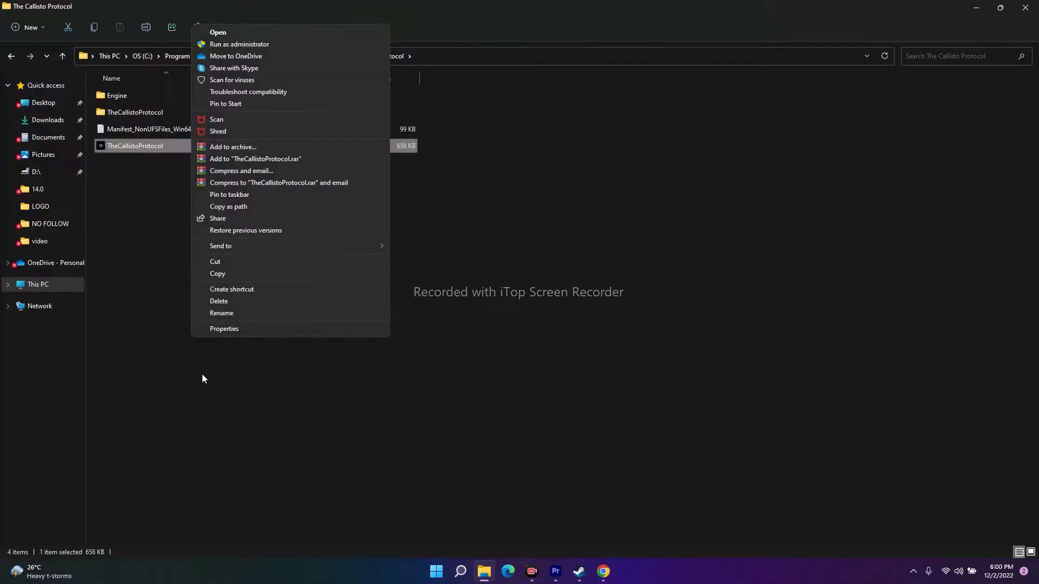
pyautogui.click(230, 330)
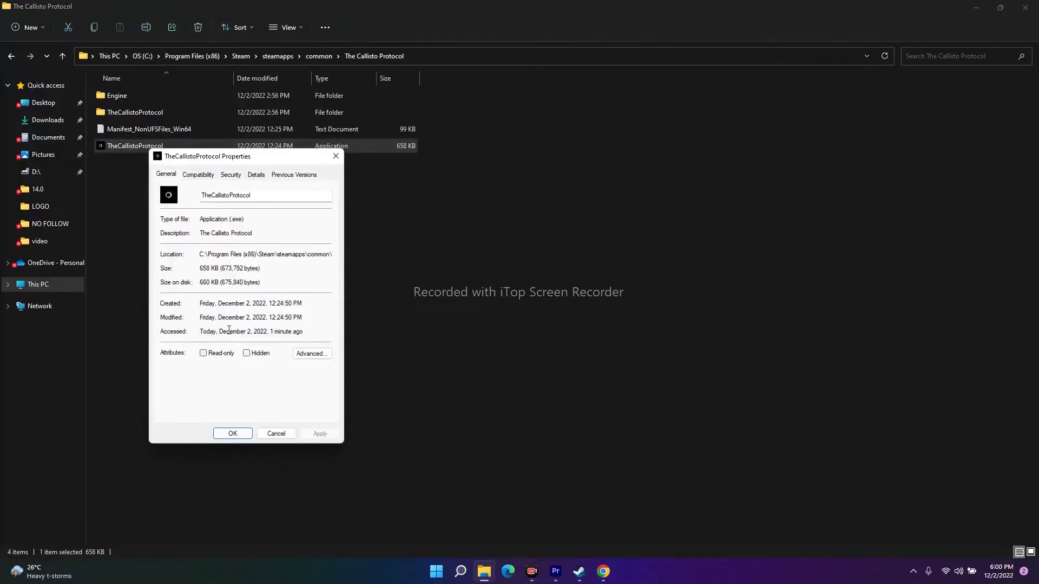
pyautogui.click(192, 179)
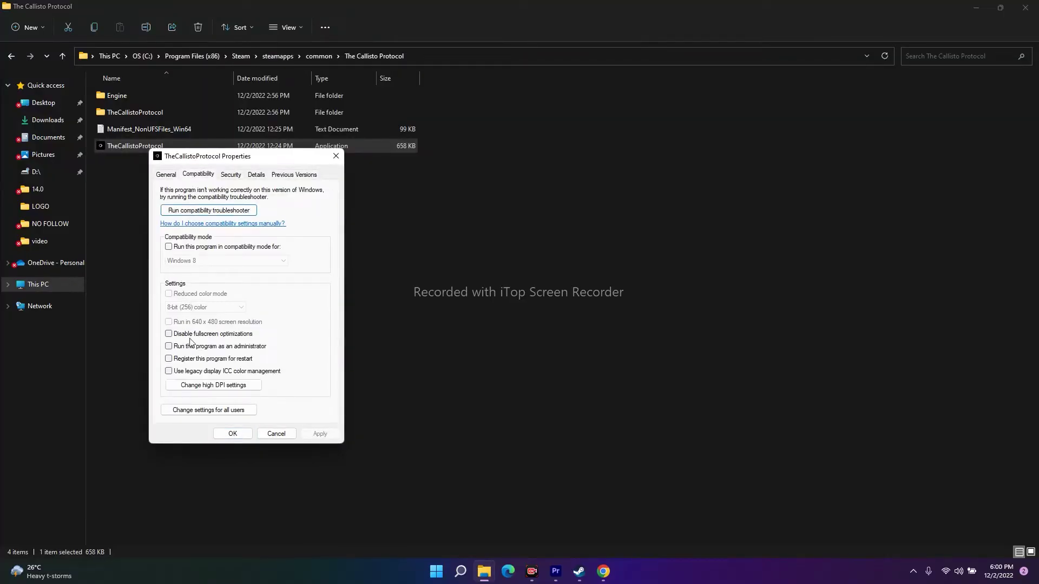
pyautogui.click(336, 156)
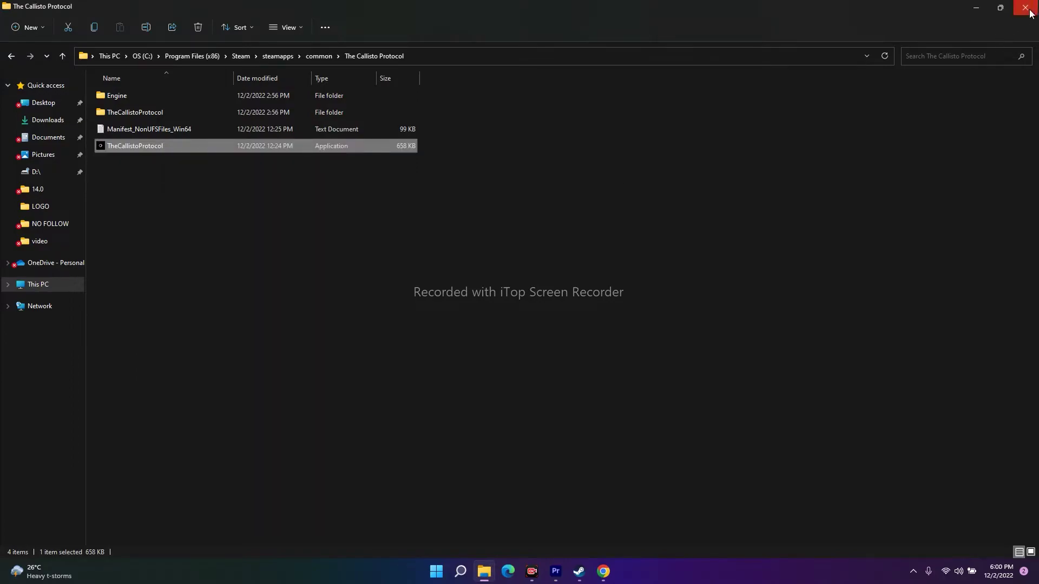
pyautogui.click(976, 8)
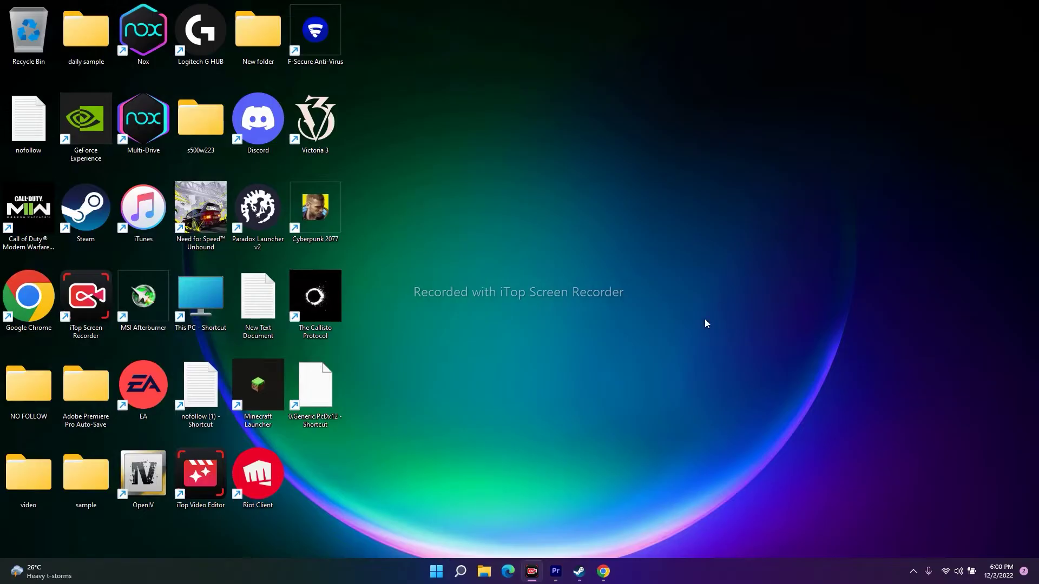
# - In Steam, view the in-game overlay option in The Callisto Protocol's general properties, close them and minimize Steam
pyautogui.click(579, 571)
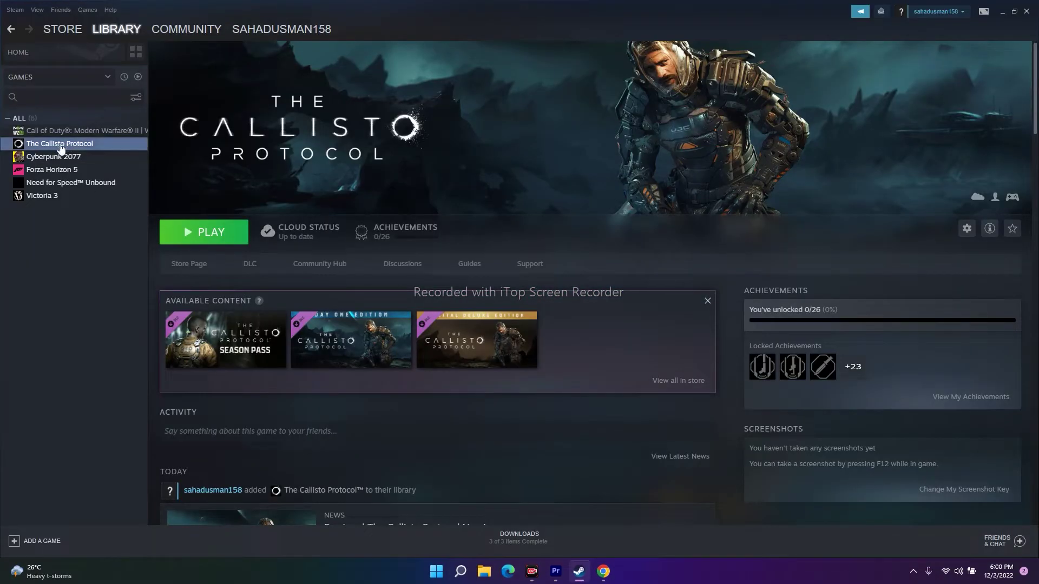
pyautogui.rightClick(57, 144)
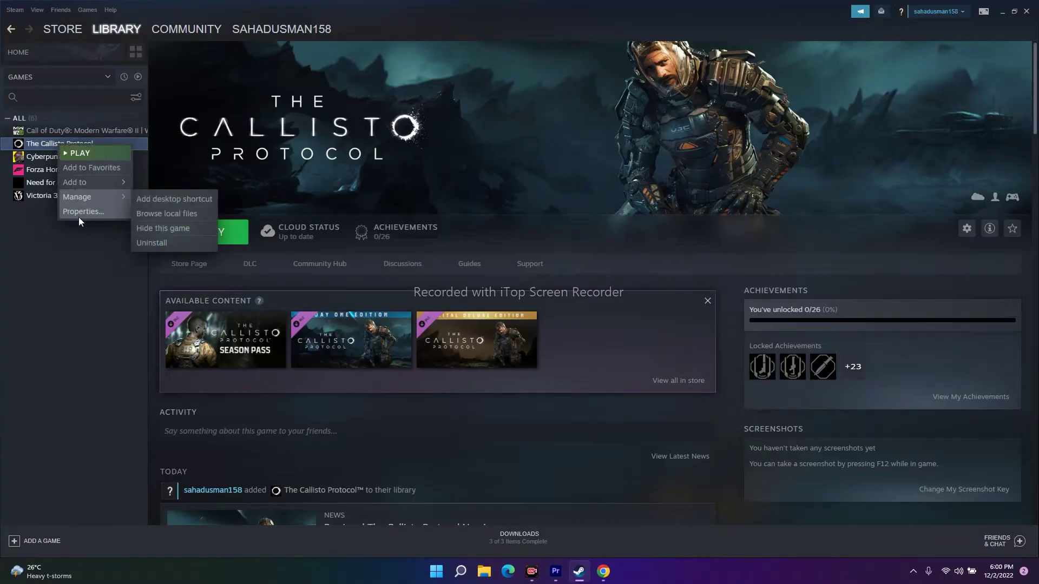
pyautogui.click(80, 215)
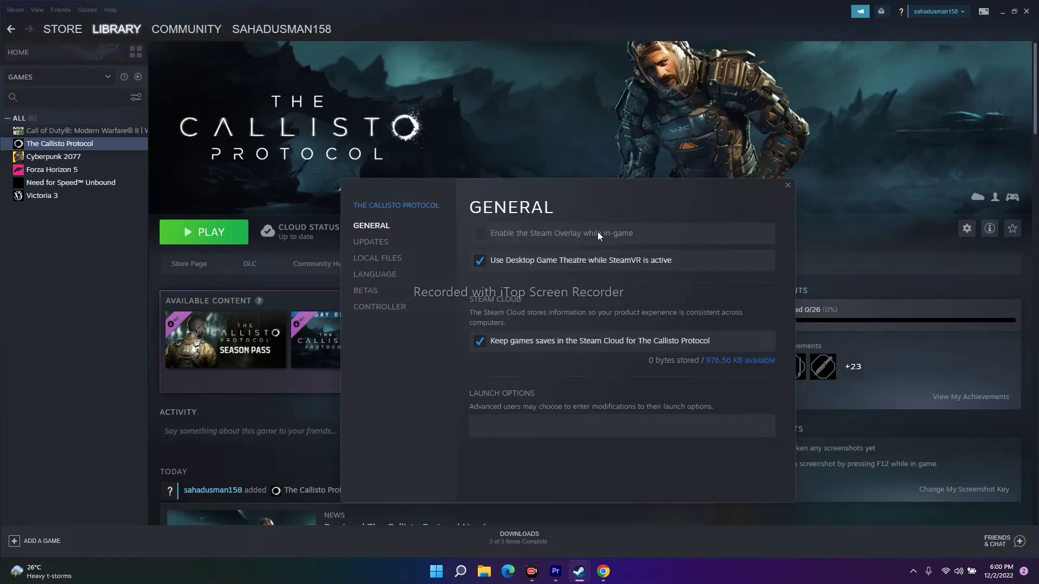
pyautogui.click(787, 186)
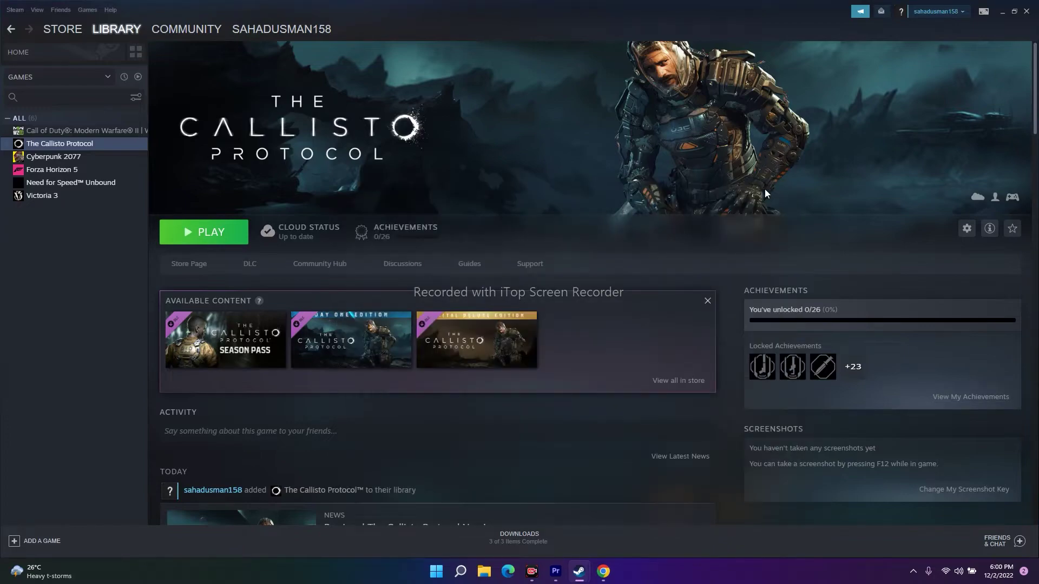
pyautogui.click(1002, 11)
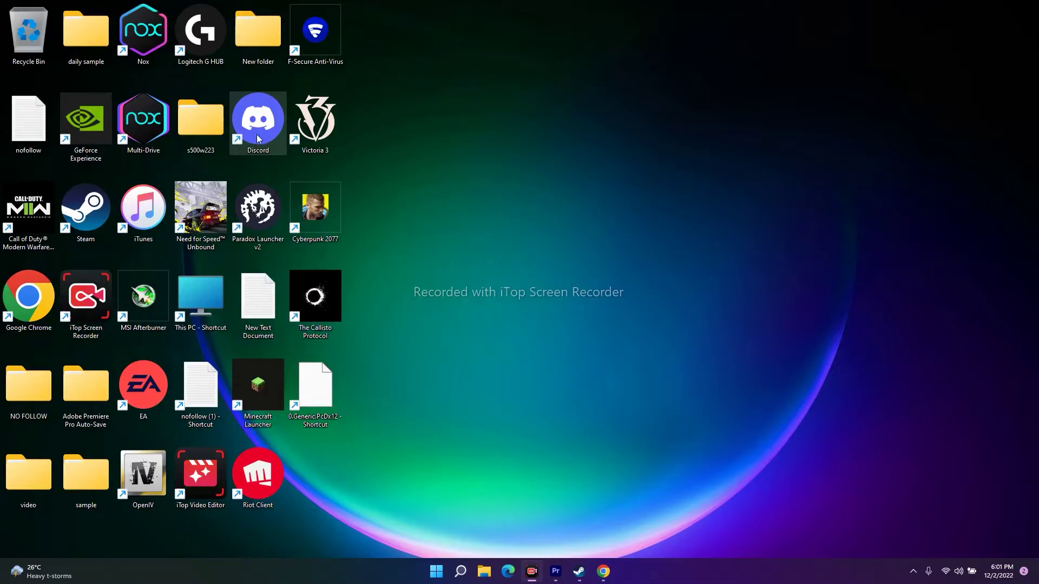
# - Open Task Manager and examine the running apps and background processes
pyautogui.rightClick(436, 573)
pyautogui.click(437, 443)
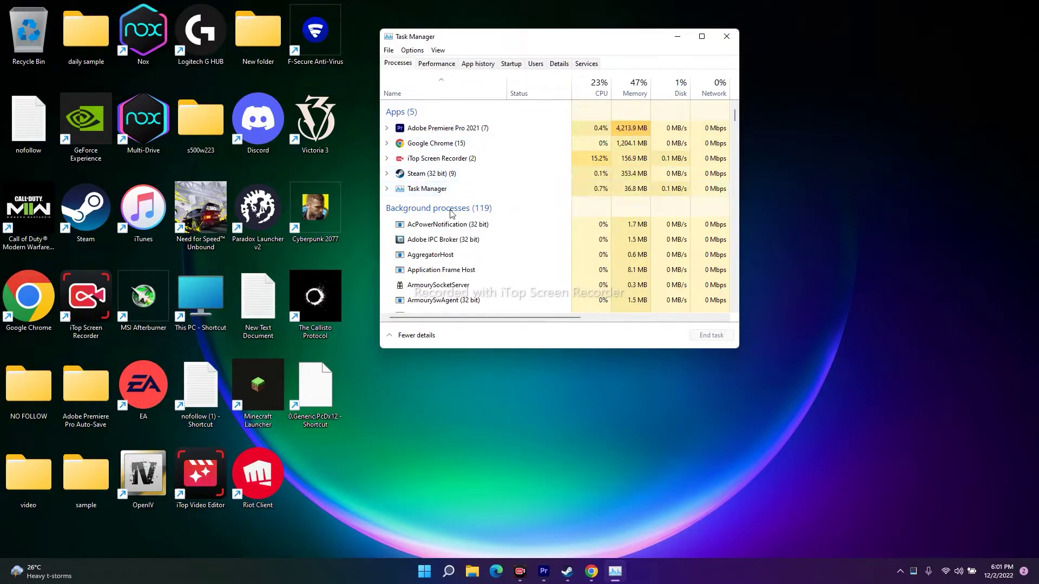
pyautogui.scroll(-1, 451, 213)
pyautogui.scroll(-1, 451, 213)
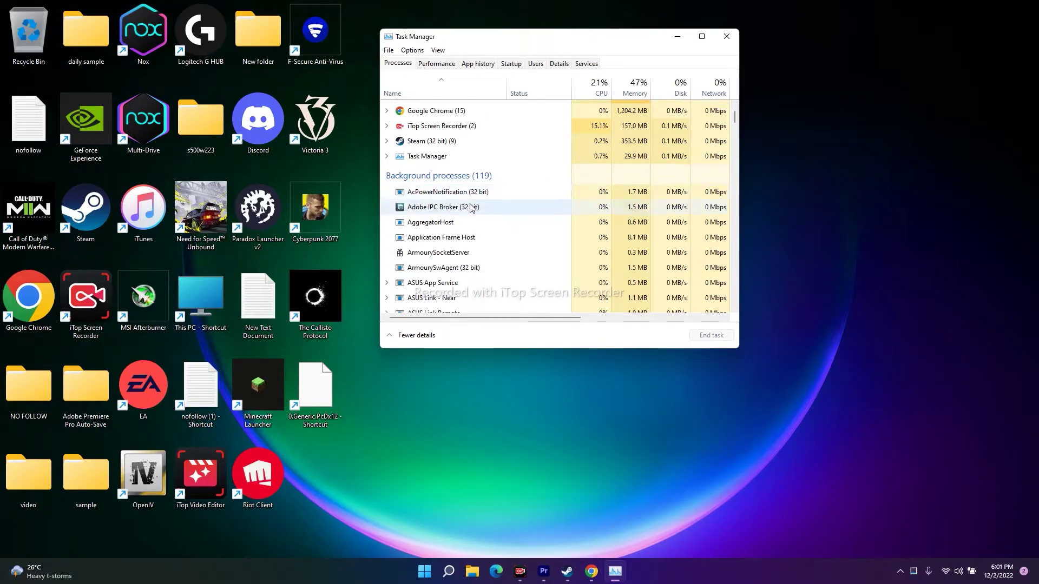
# - End the background processes listed from AcPowerNotification through ArmourySwAgent, and close Task Manager
pyautogui.scroll(-5, 470, 207)
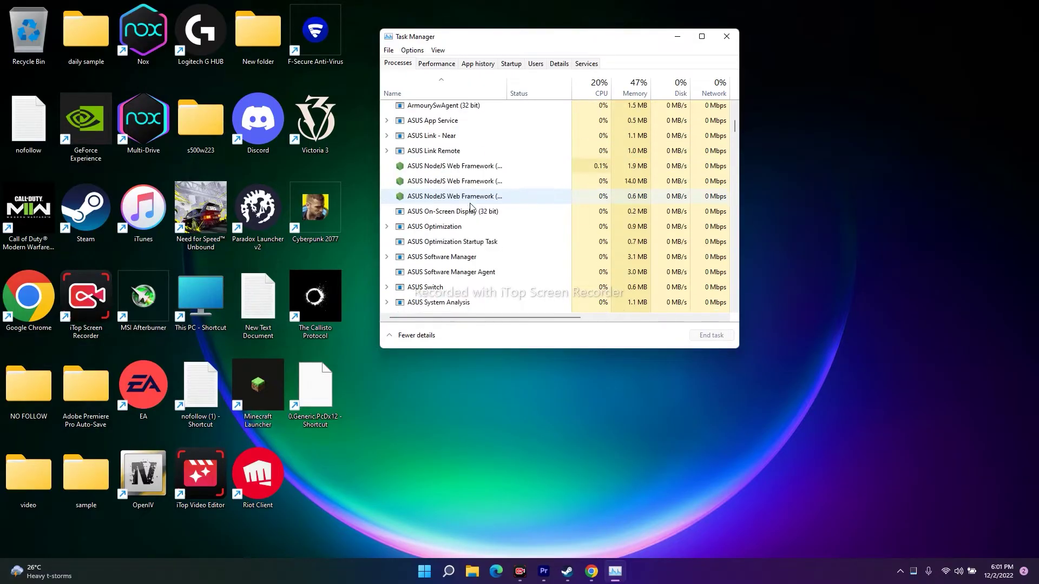
pyautogui.scroll(5, 470, 207)
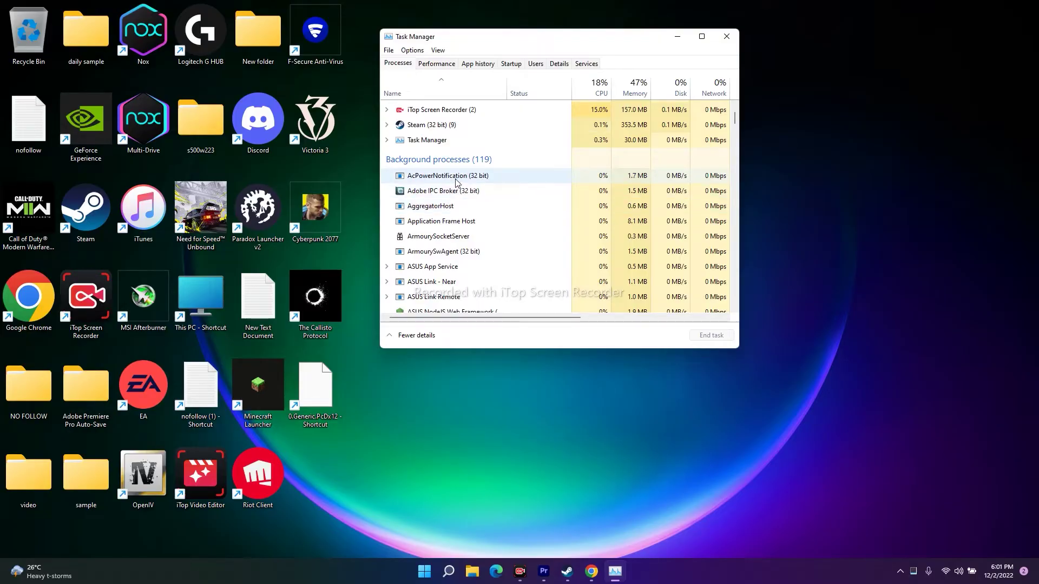
pyautogui.rightClick(458, 179)
pyautogui.click(488, 186)
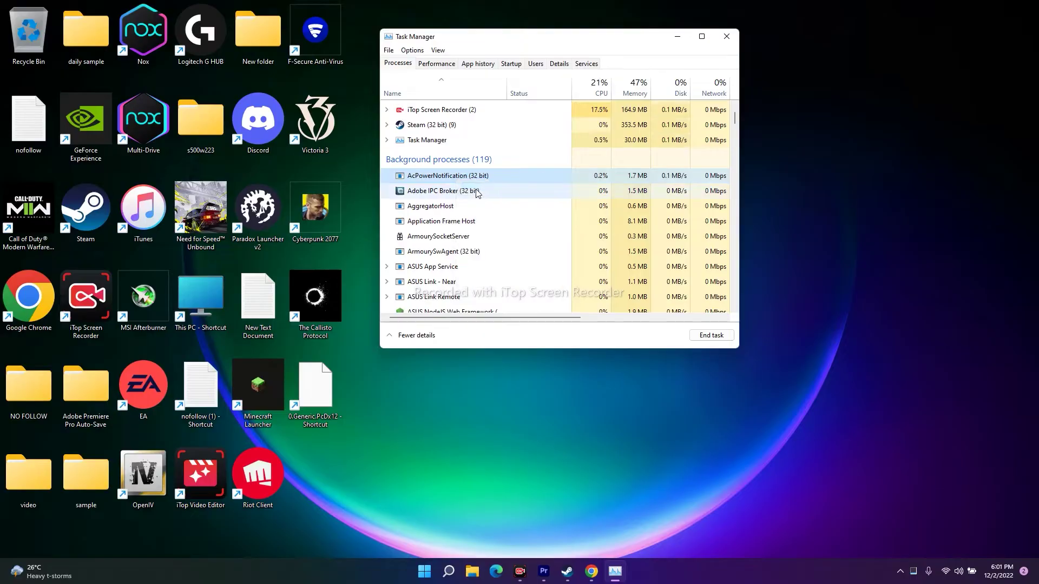
pyautogui.rightClick(461, 179)
pyautogui.click(469, 188)
pyautogui.rightClick(461, 179)
pyautogui.click(487, 186)
pyautogui.rightClick(463, 180)
pyautogui.click(490, 186)
pyautogui.rightClick(462, 180)
pyautogui.click(487, 186)
pyautogui.rightClick(463, 180)
pyautogui.click(473, 187)
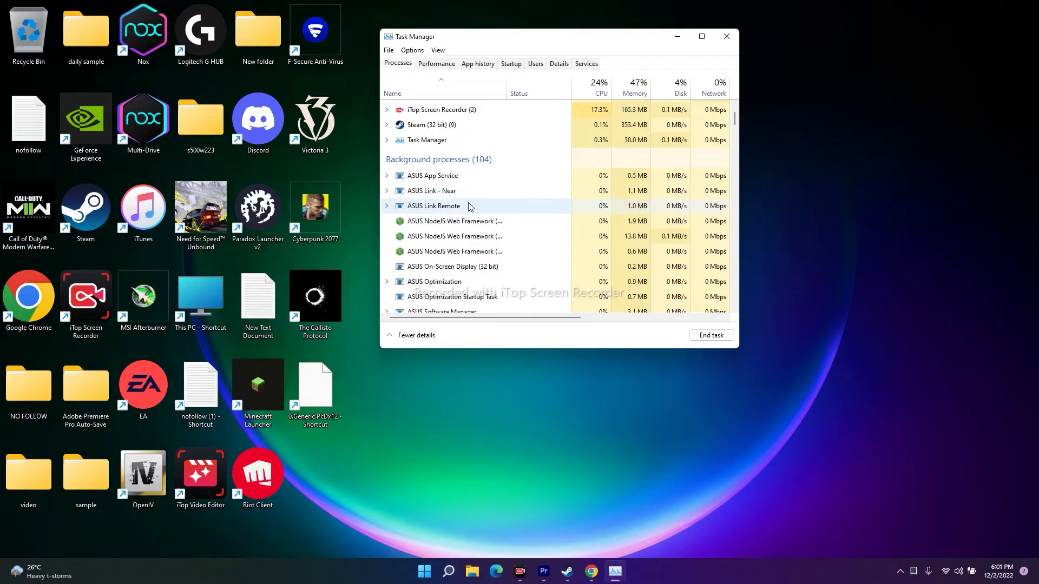
pyautogui.scroll(1, 525, 192)
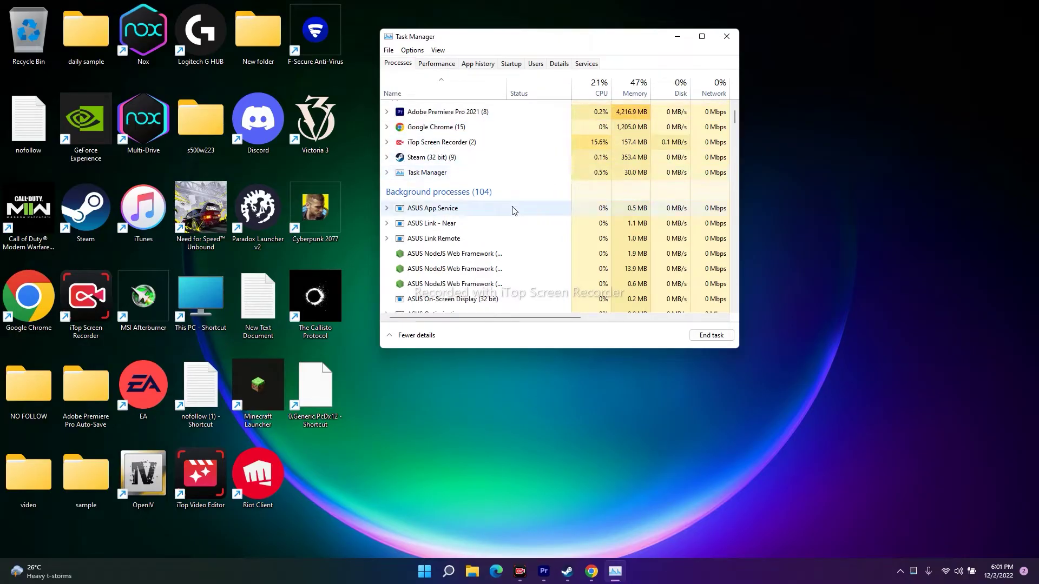
pyautogui.scroll(-1, 514, 212)
pyautogui.scroll(1, 514, 213)
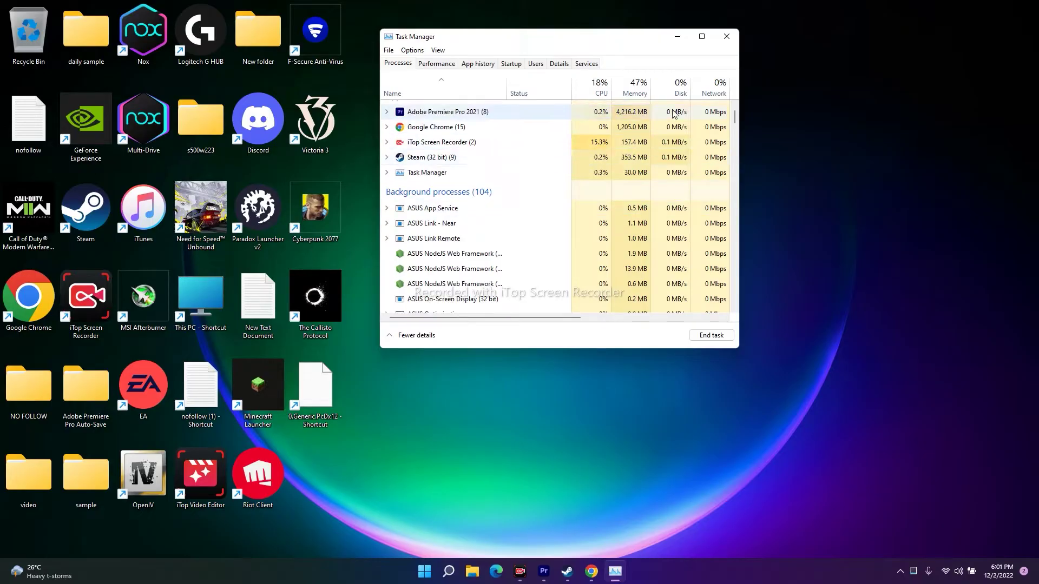
pyautogui.click(727, 37)
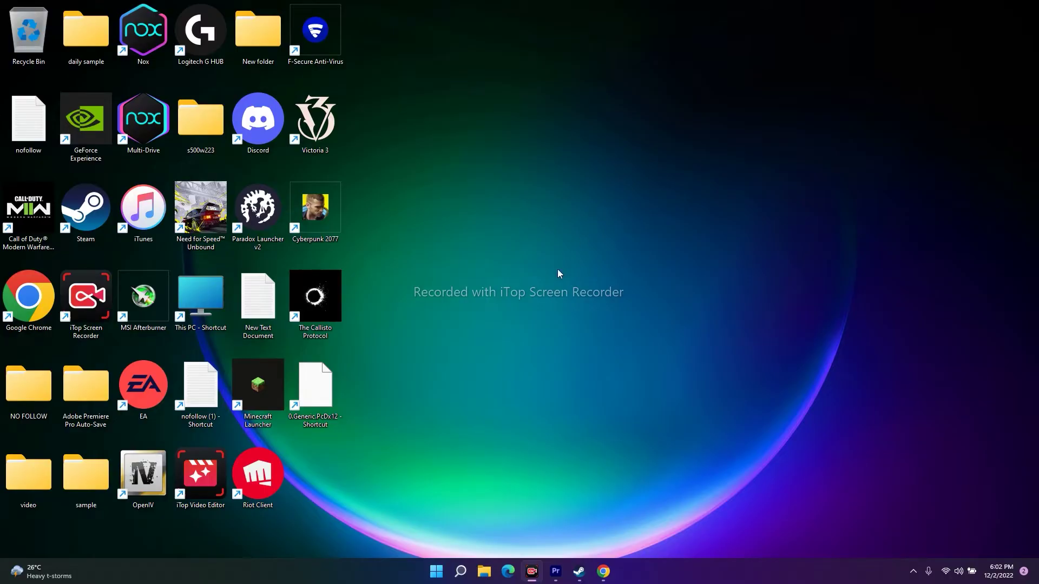
# - View the contents of This PC's Documents folder in File Explorer, then close the window
pyautogui.click(485, 572)
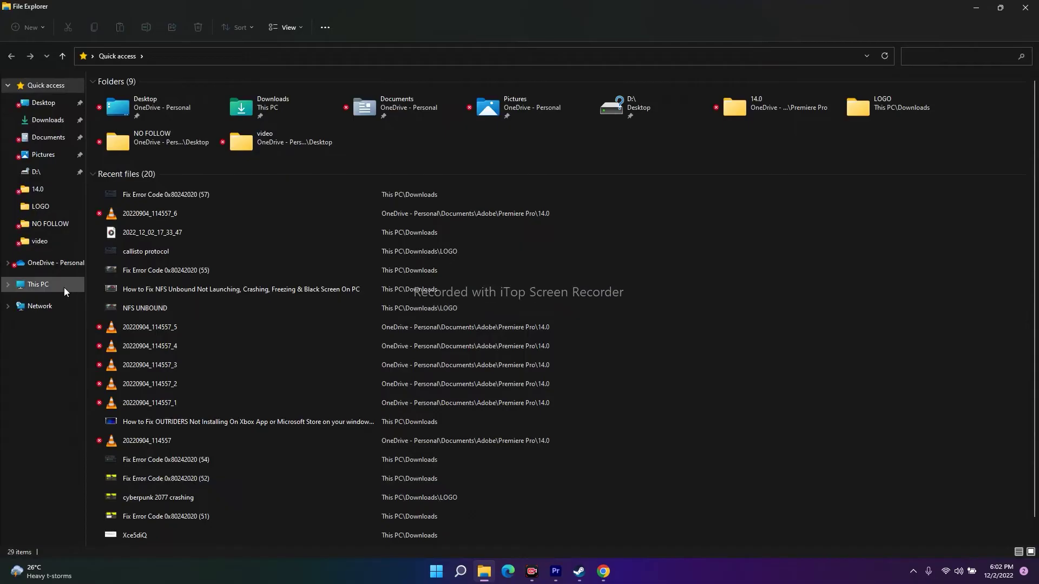
pyautogui.click(64, 286)
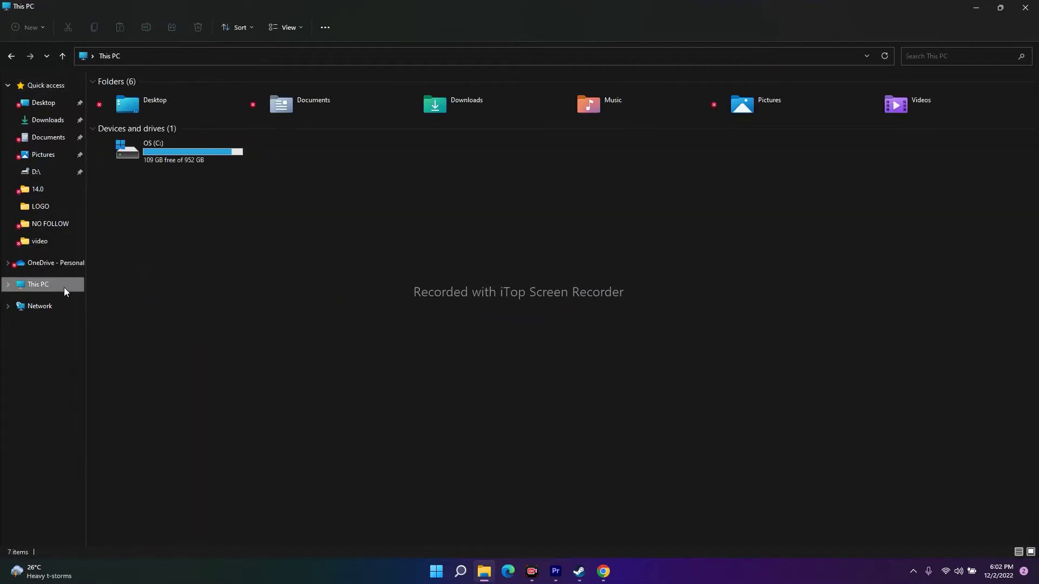
pyautogui.doubleClick(323, 111)
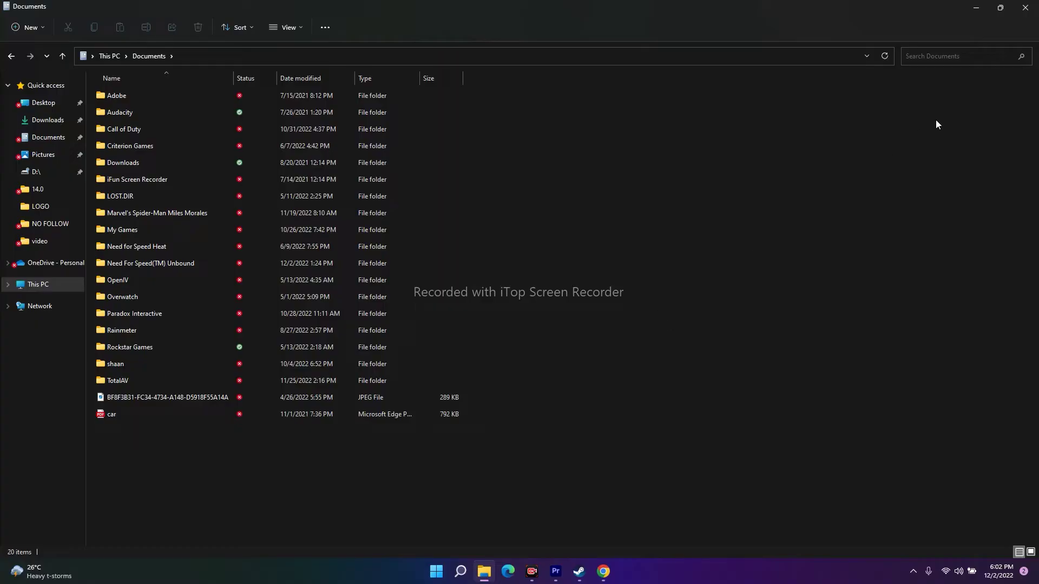
pyautogui.click(1025, 10)
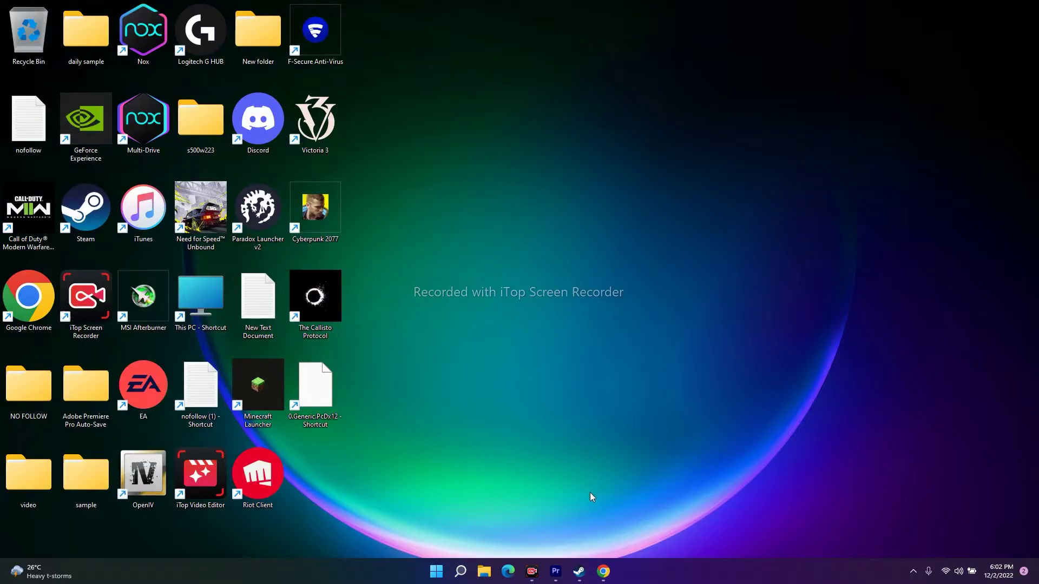
# - In Steam, verify the integrity of The Callisto Protocol's game files from its local files properties
pyautogui.click(578, 572)
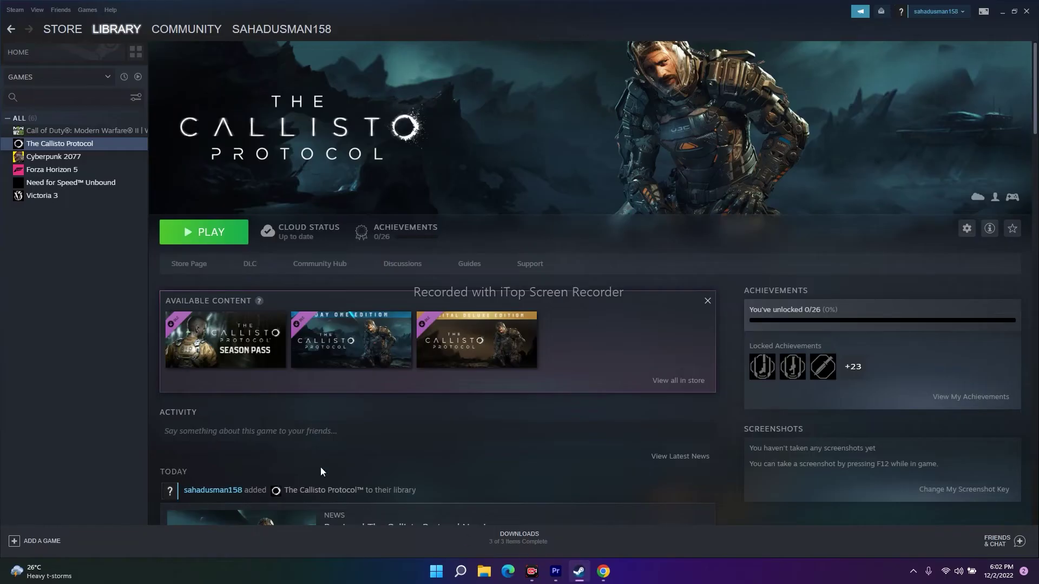
pyautogui.rightClick(70, 144)
pyautogui.click(101, 211)
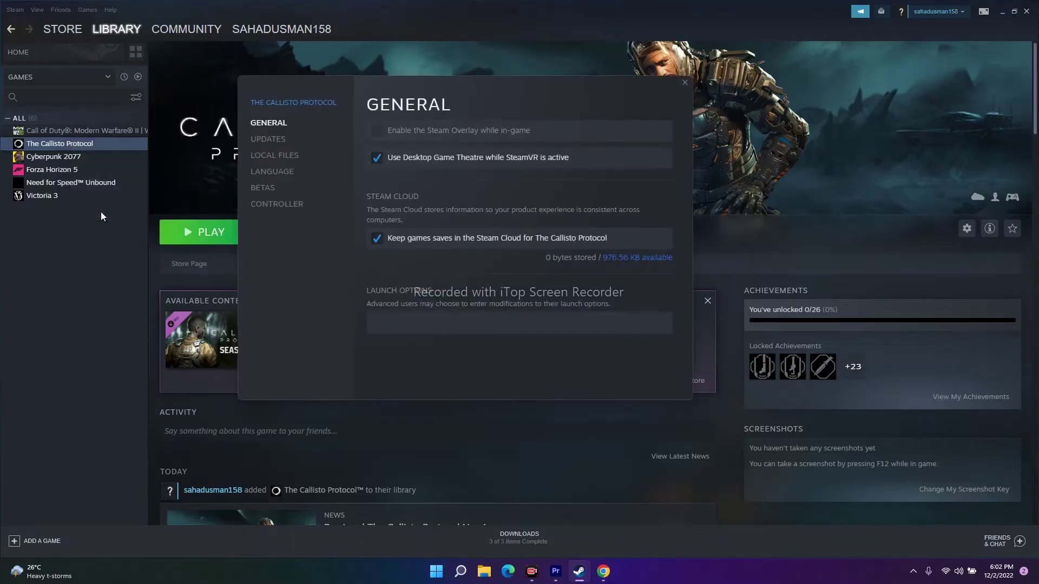
pyautogui.click(279, 154)
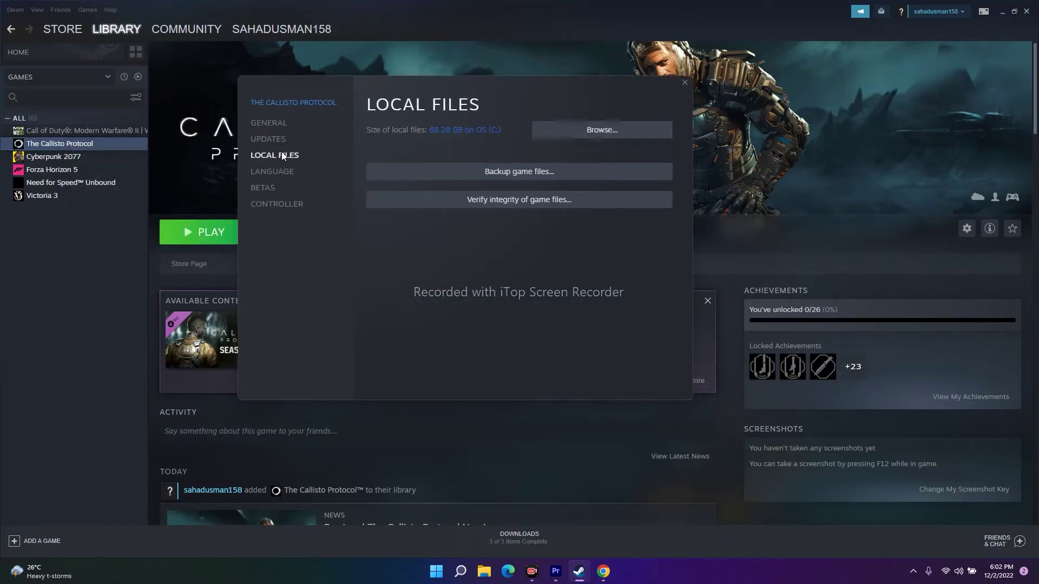
pyautogui.click(522, 201)
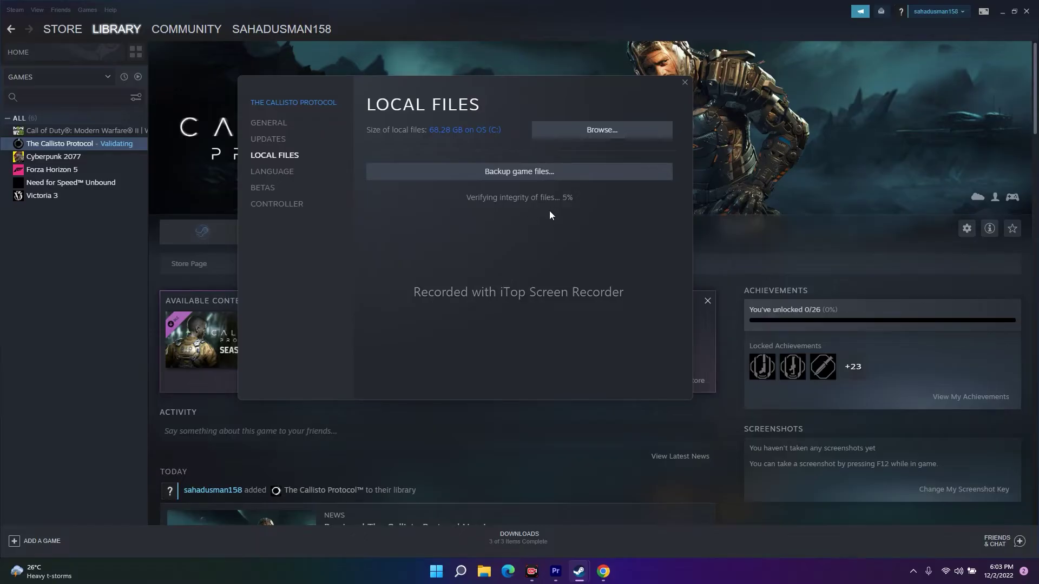
# - In Chrome, open the channel video about NFS Unbound not launching or crashing from YouTube Studio in a new tab and mute it
pyautogui.click(614, 570)
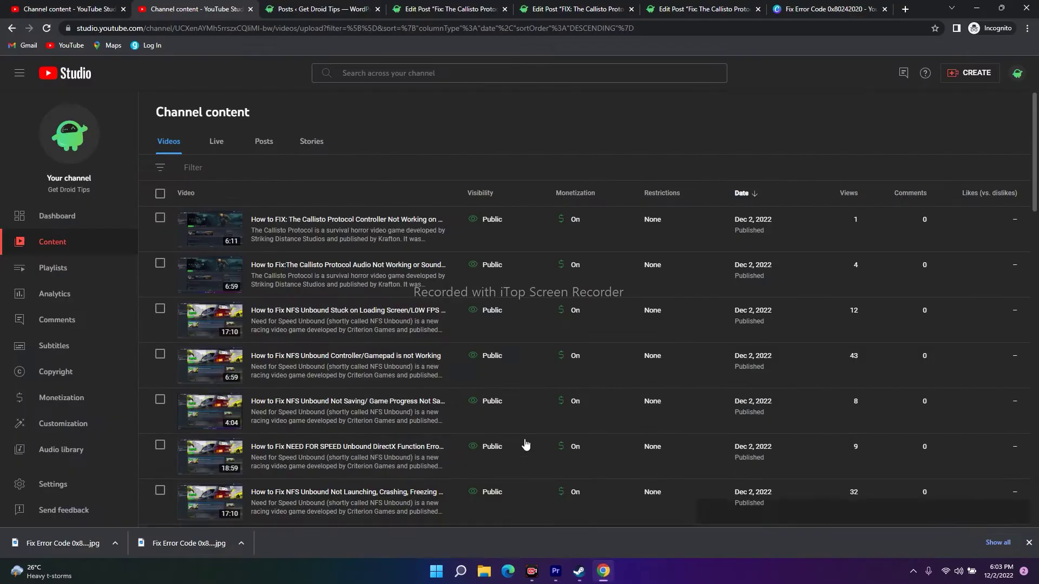
pyautogui.scroll(-3, 320, 291)
pyautogui.click(323, 334)
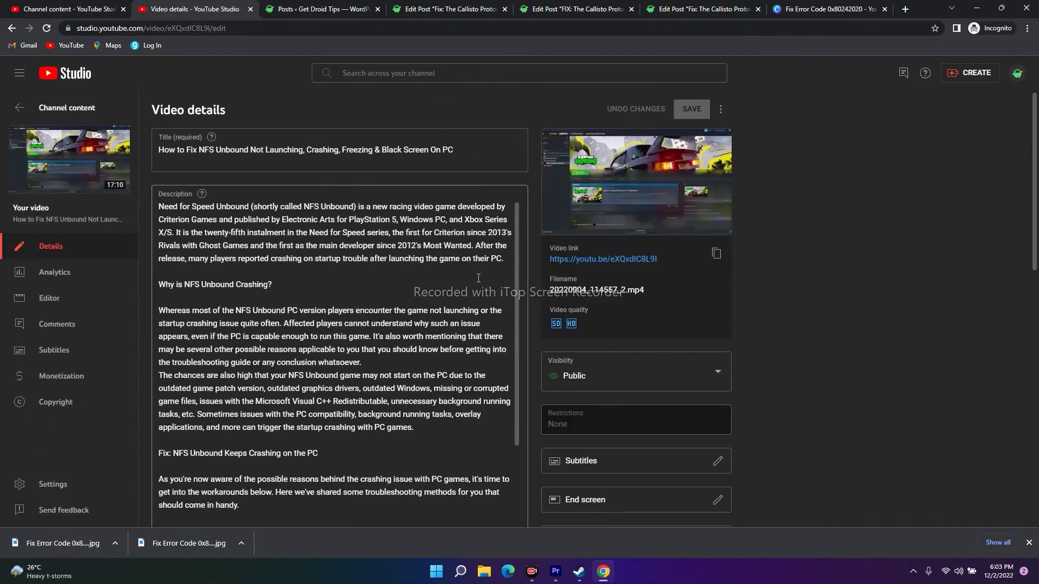
pyautogui.middleClick(568, 260)
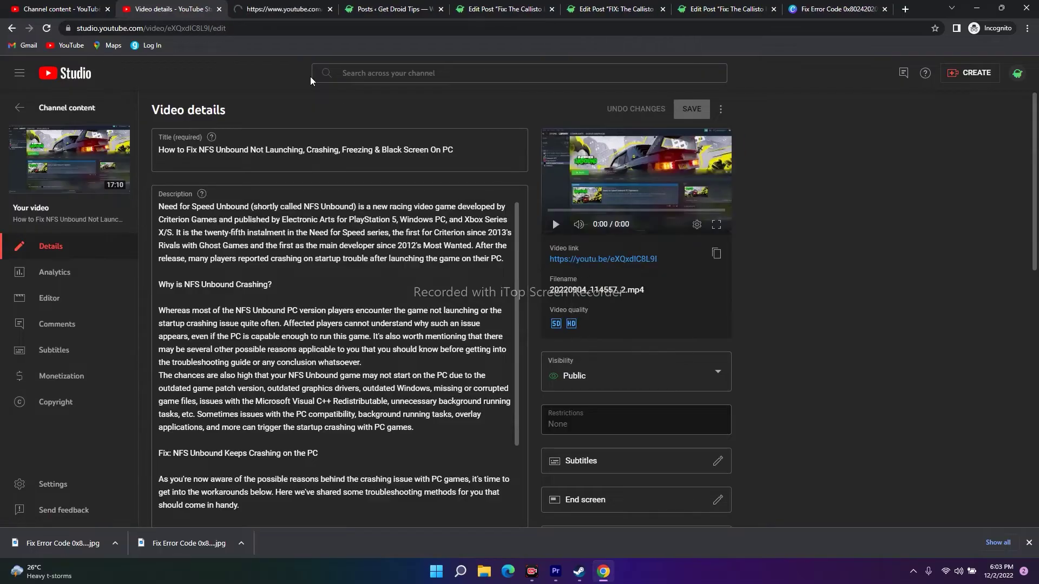
pyautogui.click(267, 4)
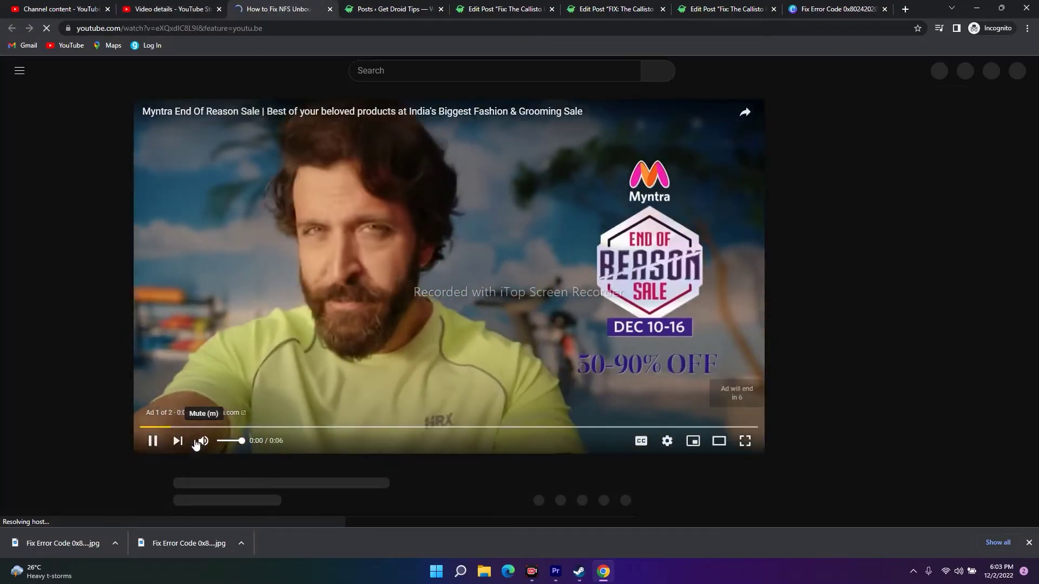
pyautogui.click(203, 441)
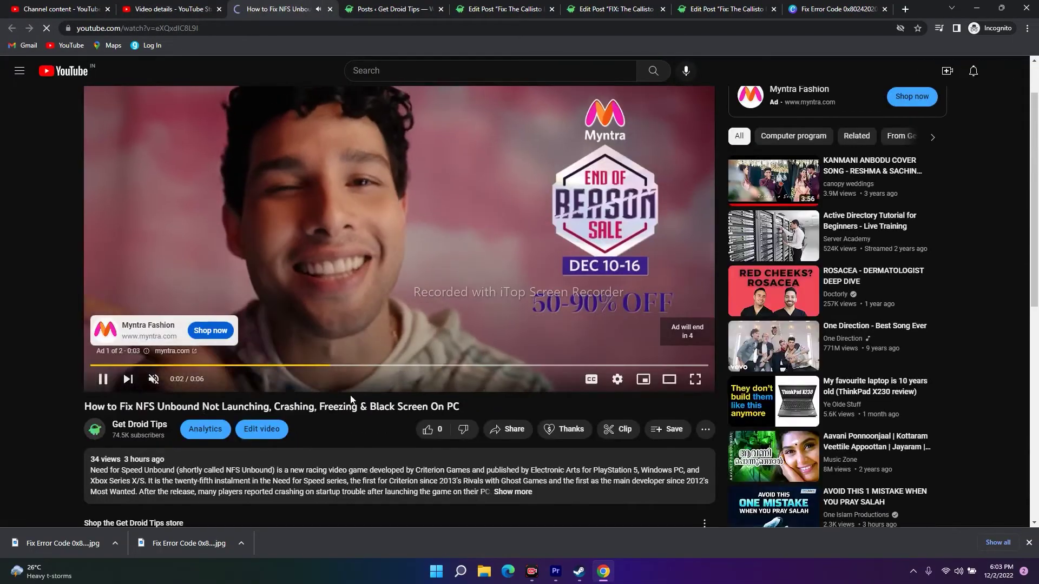
# - Expand the video's description, open its NVIDIA, AMD and Visual C++ download links in new tabs, and minimize Chrome
pyautogui.scroll(-5, 469, 388)
pyautogui.click(513, 275)
pyautogui.scroll(-3, 253, 301)
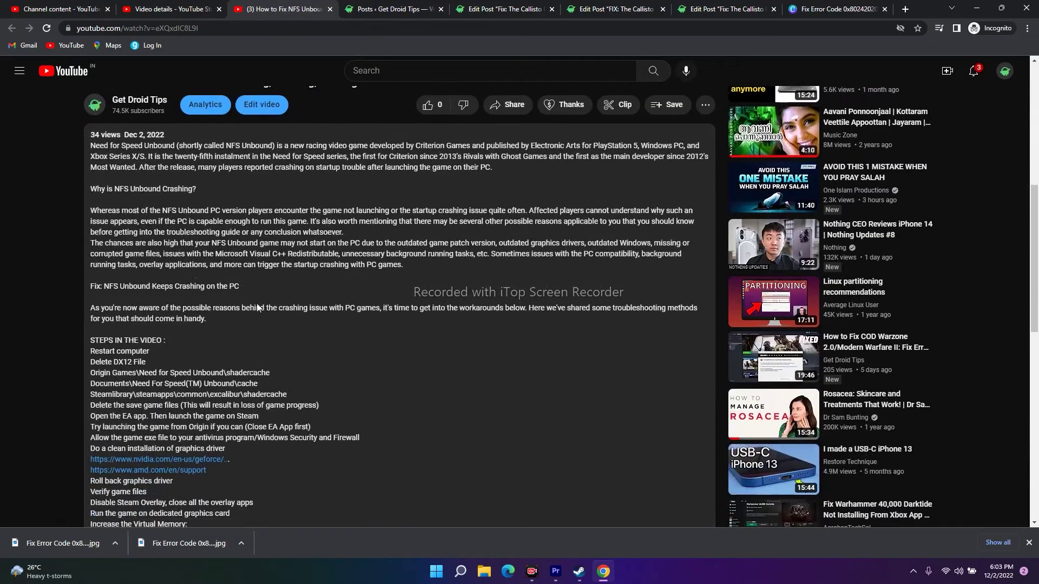
pyautogui.scroll(-3, 253, 301)
pyautogui.rightClick(211, 245)
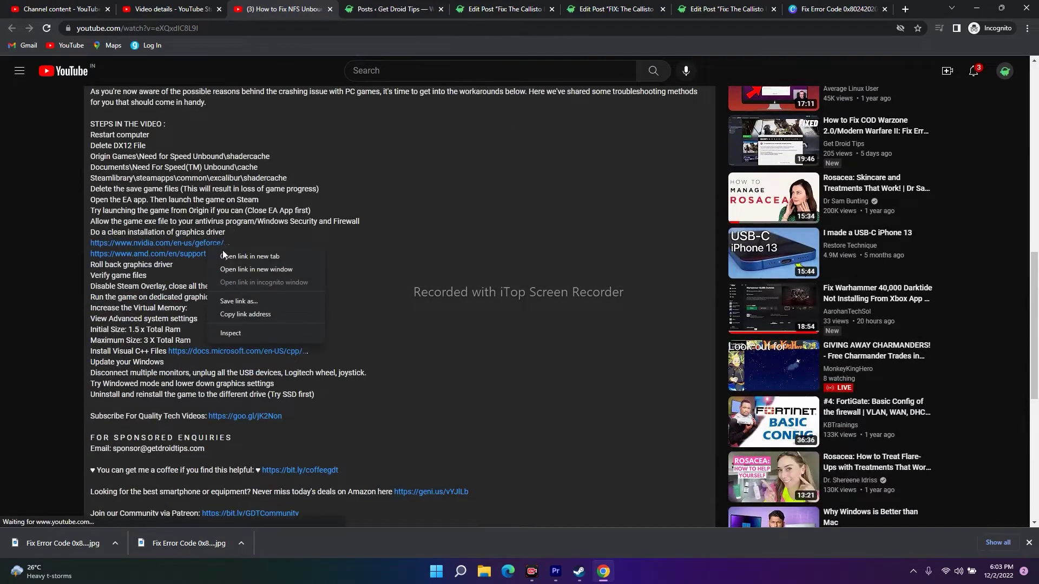
pyautogui.click(227, 252)
pyautogui.rightClick(203, 254)
pyautogui.click(220, 267)
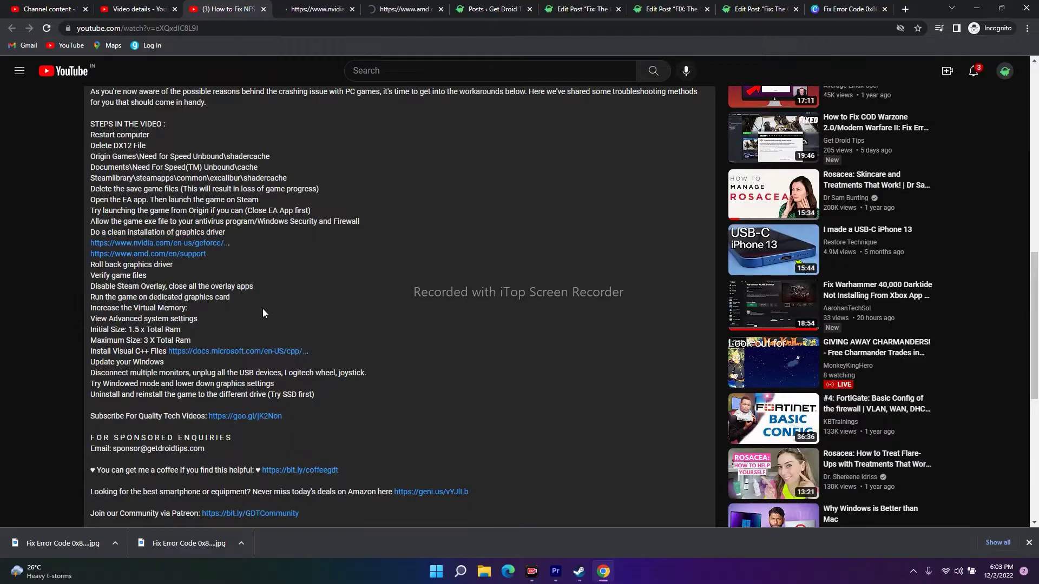
pyautogui.scroll(-1, 262, 308)
pyautogui.rightClick(257, 307)
pyautogui.click(278, 312)
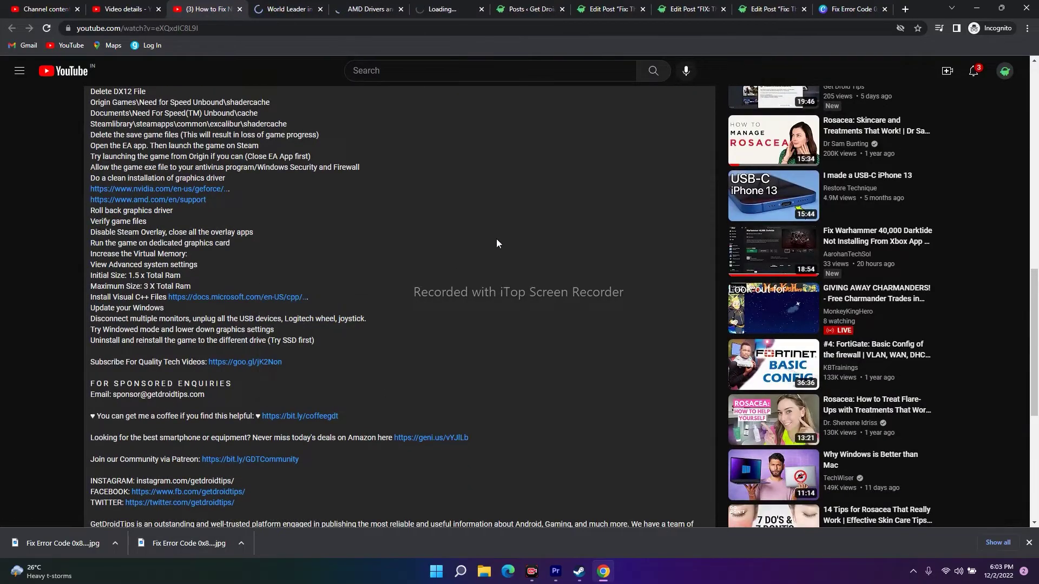
pyautogui.click(976, 8)
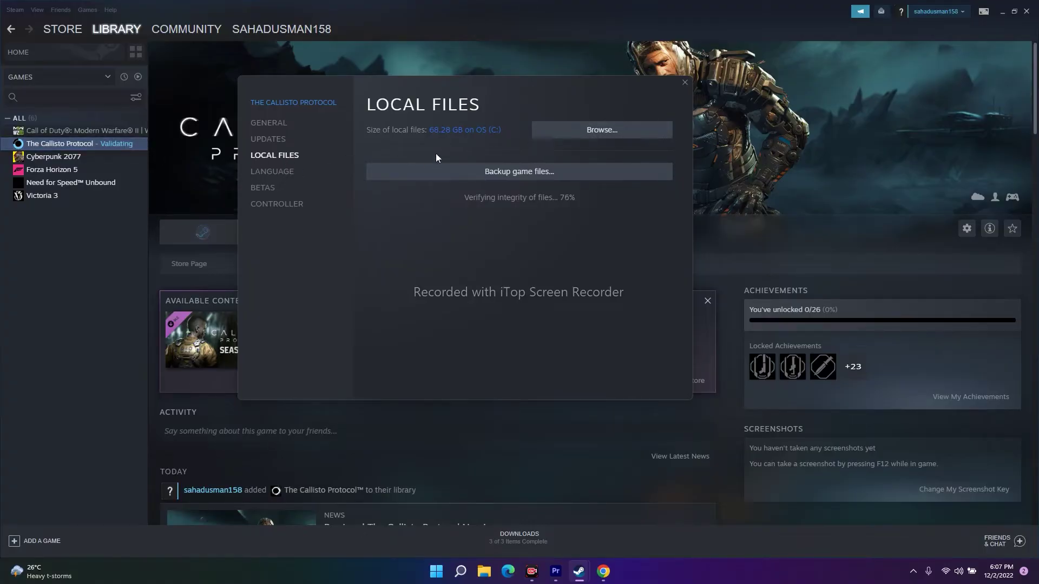
# - Browse The Callisto Protocol's local installation folder from its Steam properties and locate the TheCallistoProtocol application
pyautogui.click(590, 133)
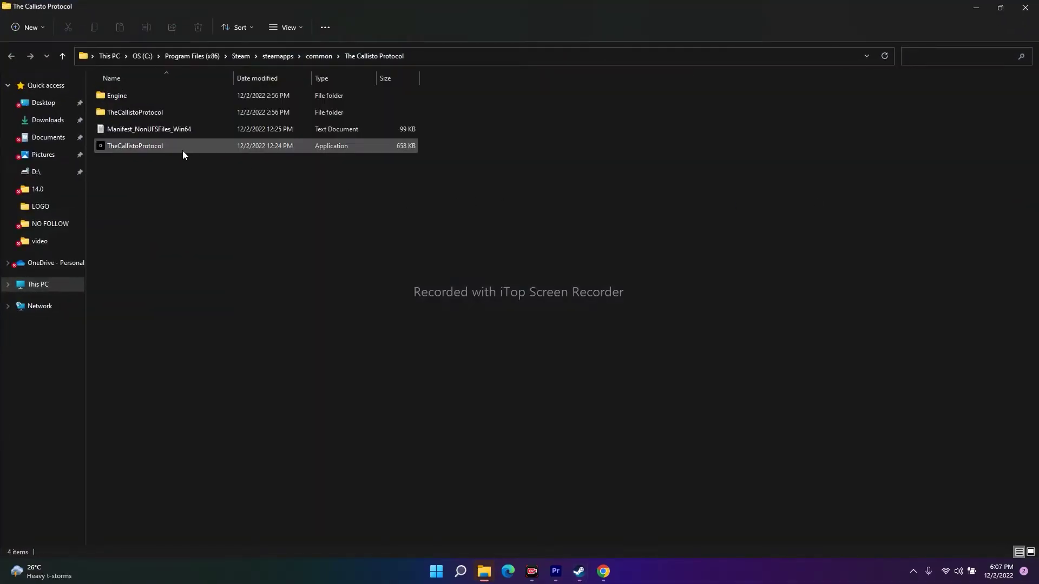
pyautogui.doubleClick(161, 148)
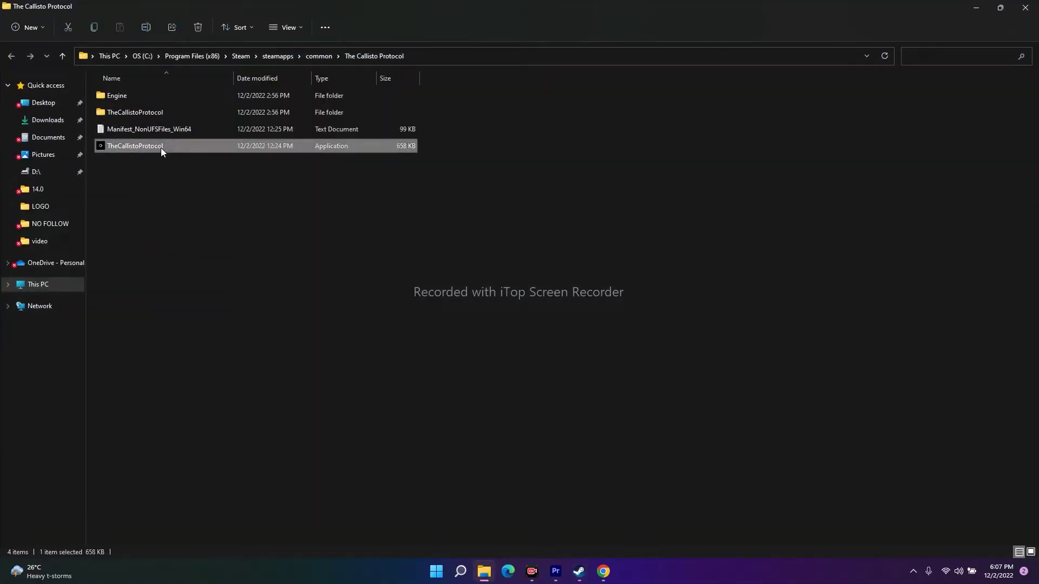
pyautogui.rightClick(161, 148)
pyautogui.click(139, 155)
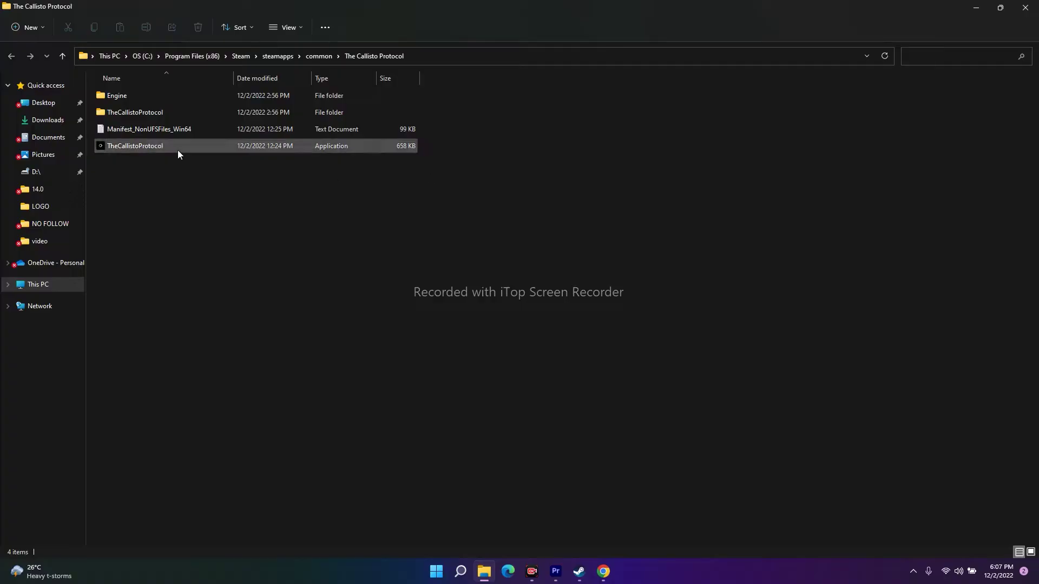
# - Set the TheCallistoProtocol application to run as an administrator in its compatibility properties and apply the change
pyautogui.moveTo(178, 151)
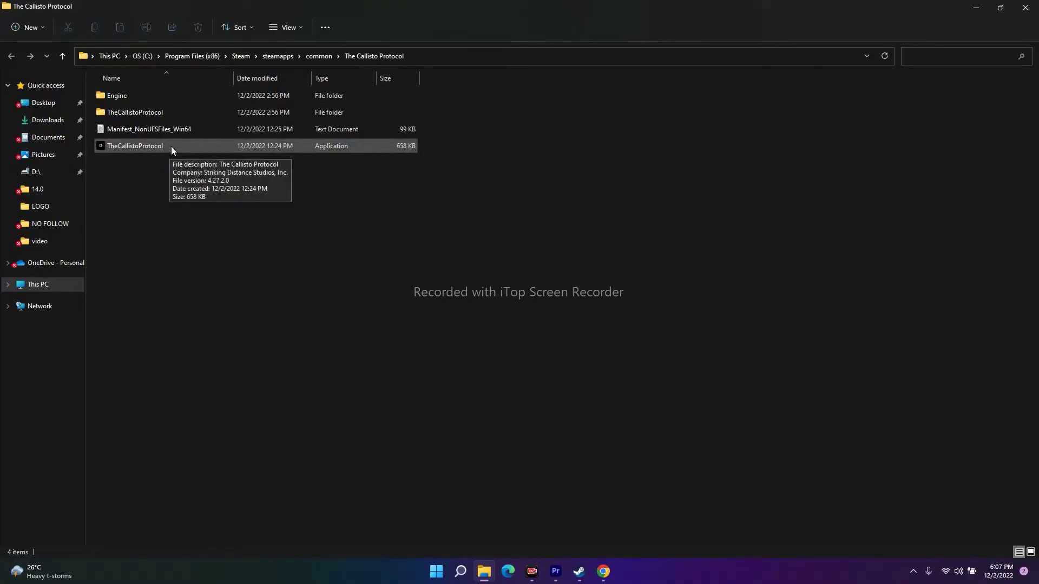
pyautogui.rightClick(171, 146)
pyautogui.click(171, 146)
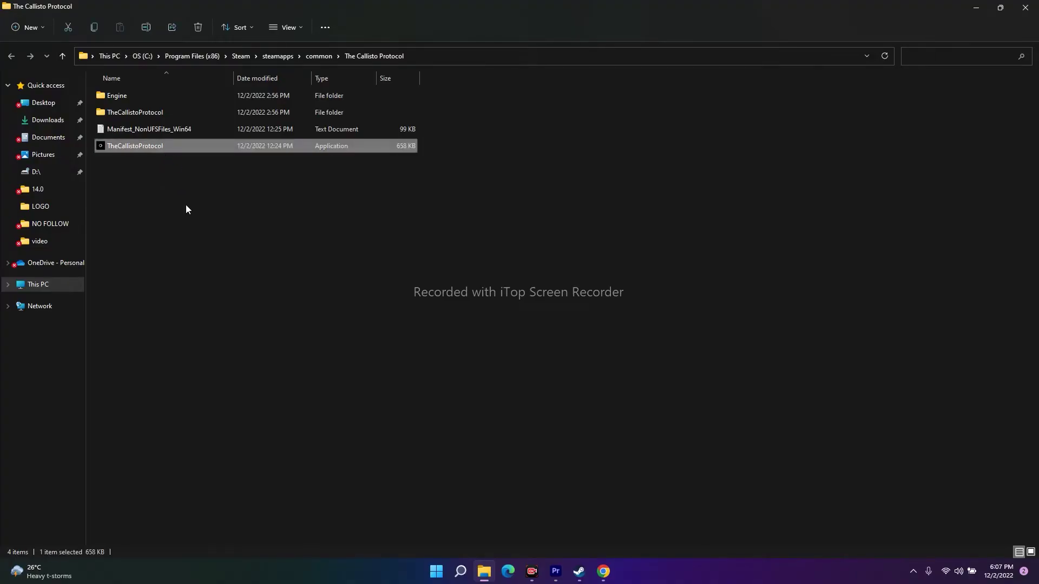
pyautogui.press('Menu')
pyautogui.click(209, 330)
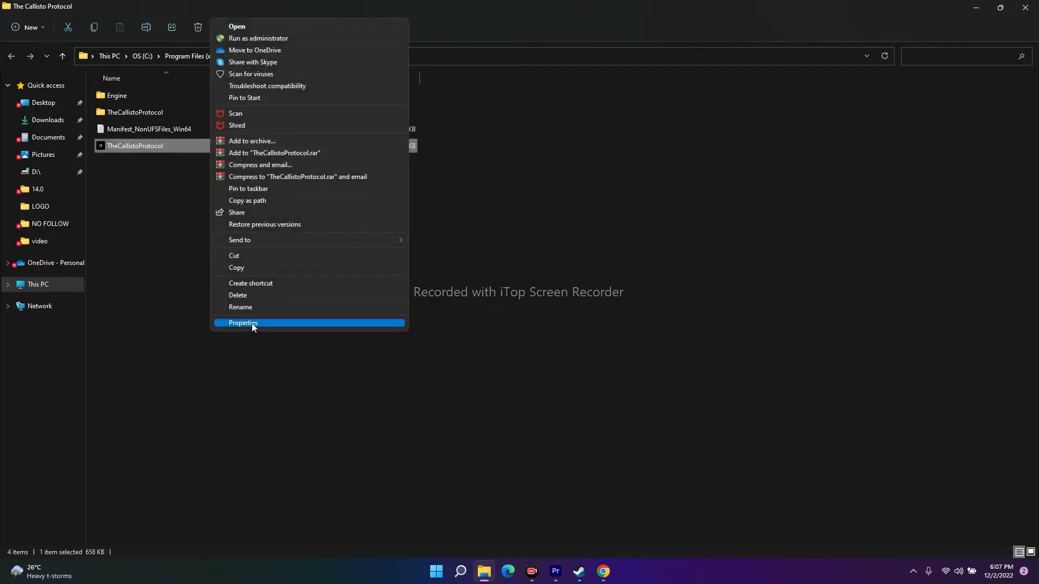
pyautogui.click(252, 323)
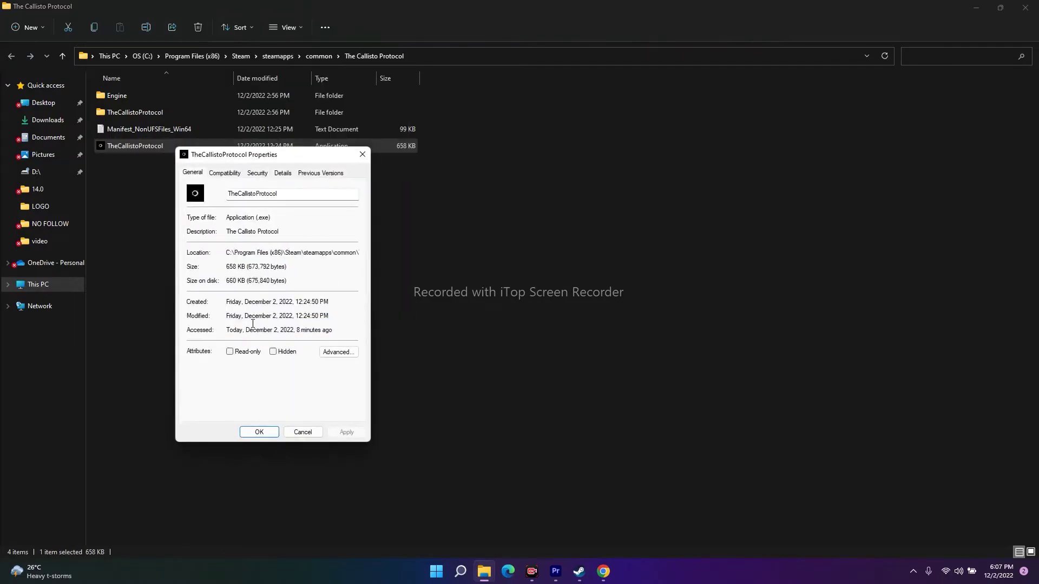
pyautogui.click(225, 174)
pyautogui.moveTo(301, 159); pyautogui.dragTo(660, 82)
pyautogui.click(576, 271)
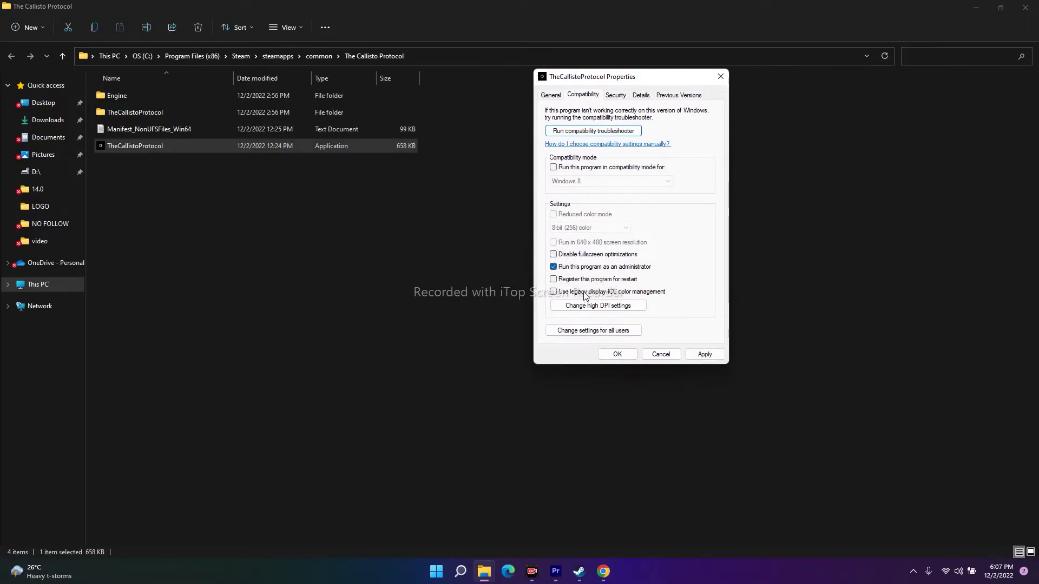
pyautogui.click(703, 354)
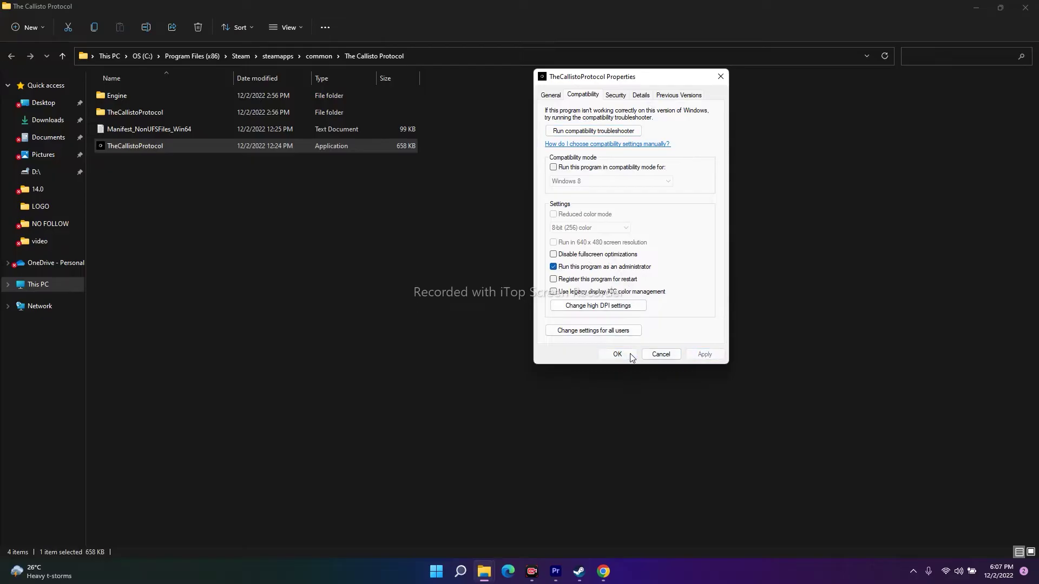
pyautogui.click(617, 354)
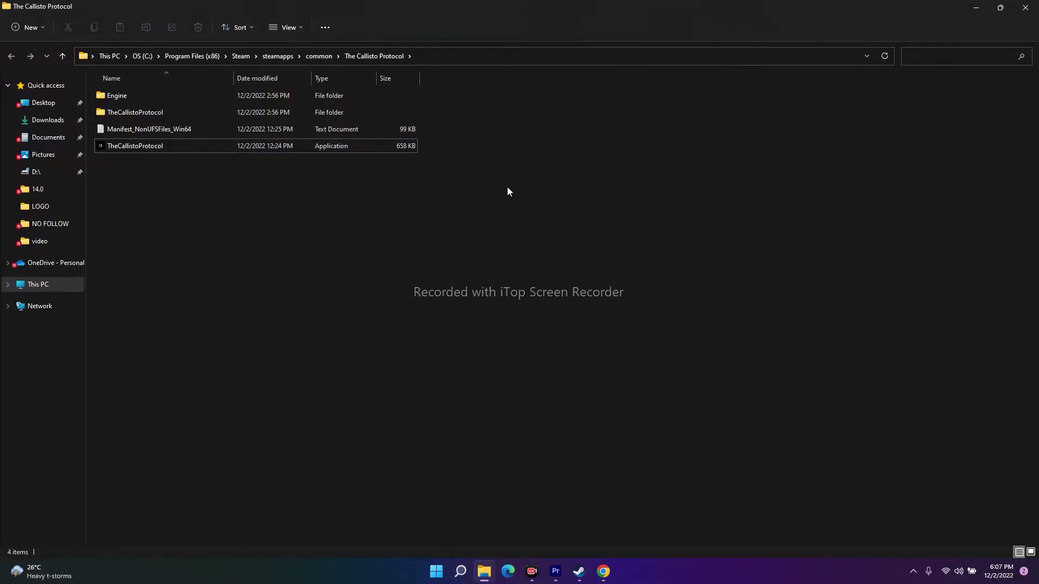
# - Close the folder window, minimize Steam, and open C:\Program Files (x86)\Steam\steamapps\common\The Callisto Protocol in File Explorer
pyautogui.click(1027, 10)
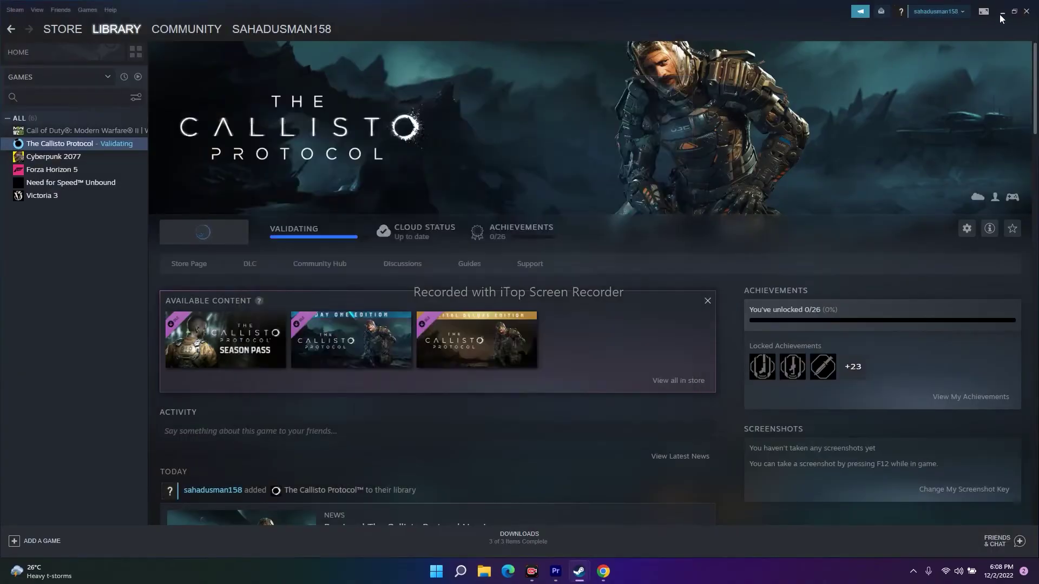
pyautogui.click(1000, 13)
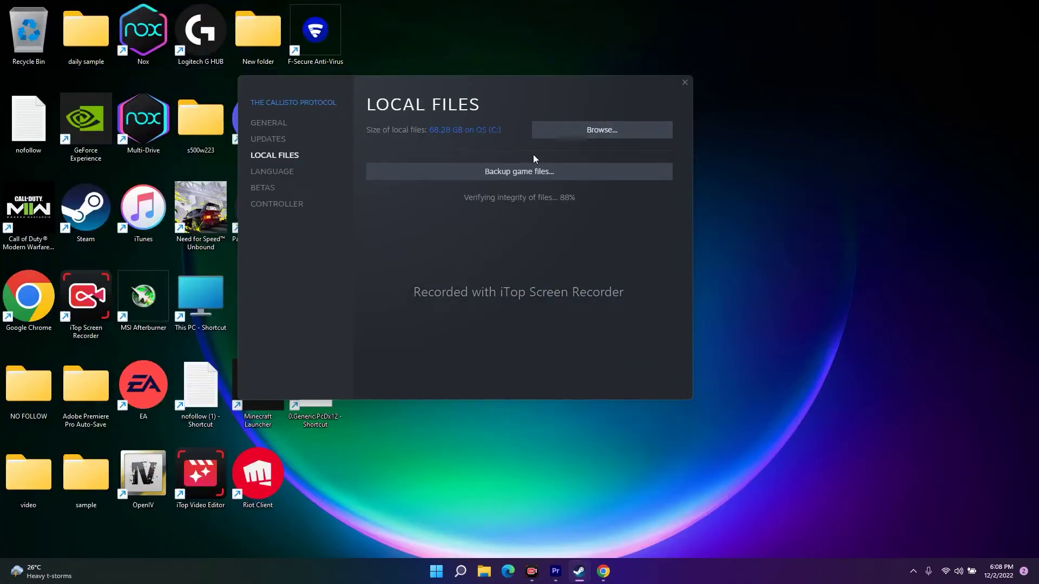
pyautogui.click(484, 571)
pyautogui.click(49, 284)
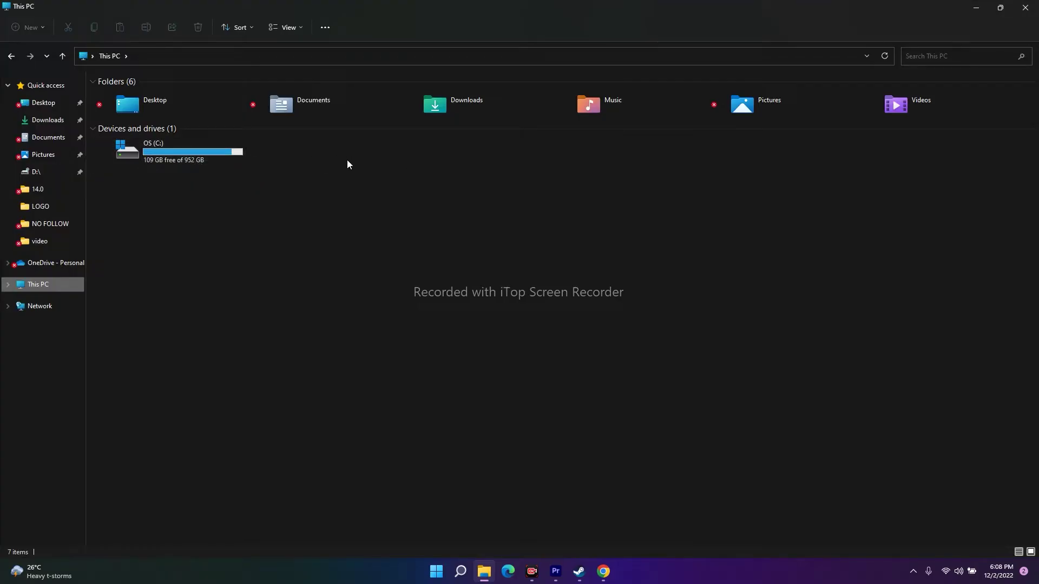
pyautogui.doubleClick(178, 150)
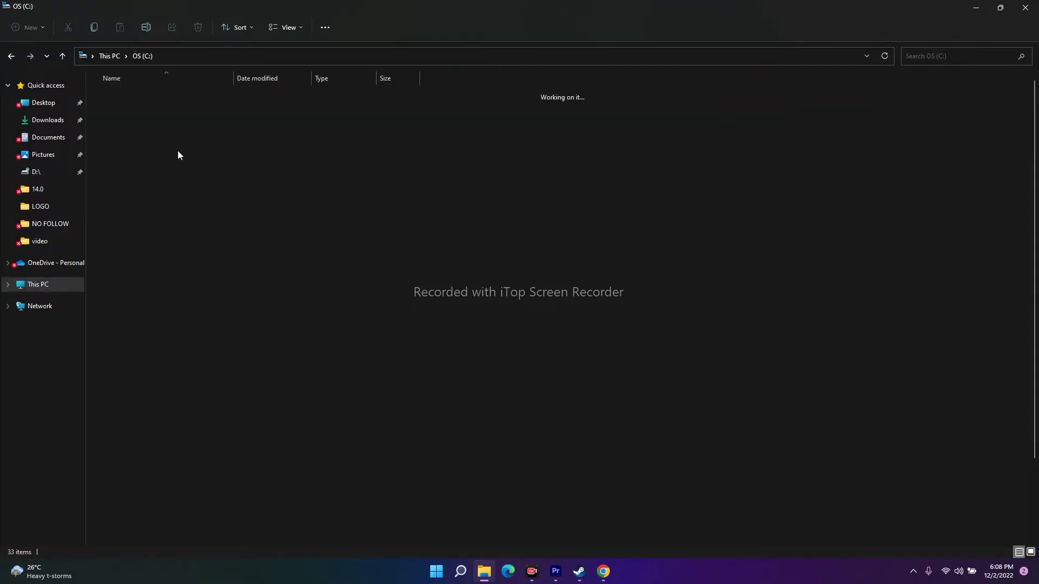
pyautogui.doubleClick(153, 364)
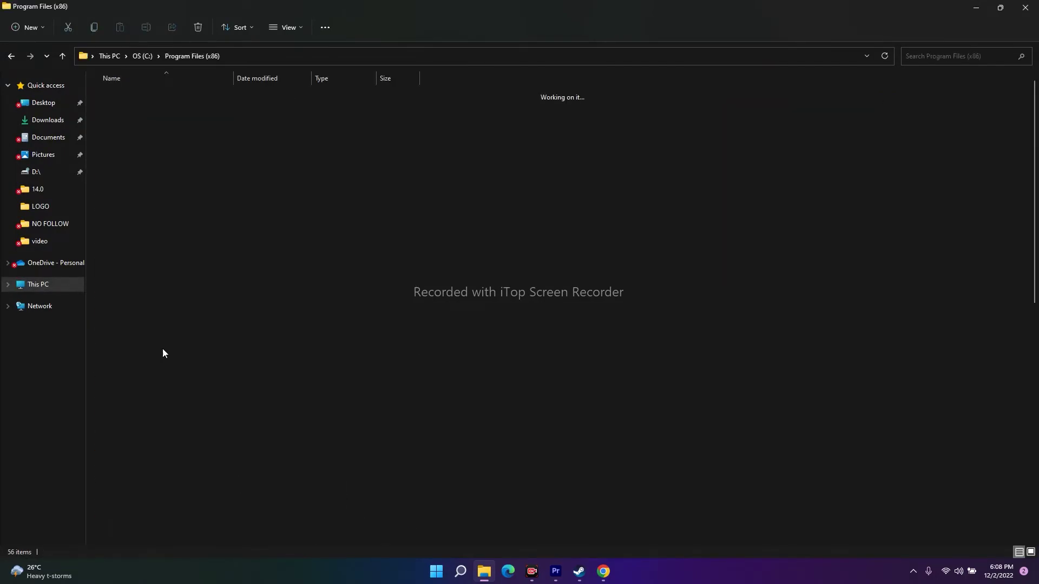
pyautogui.scroll(-3, 163, 283)
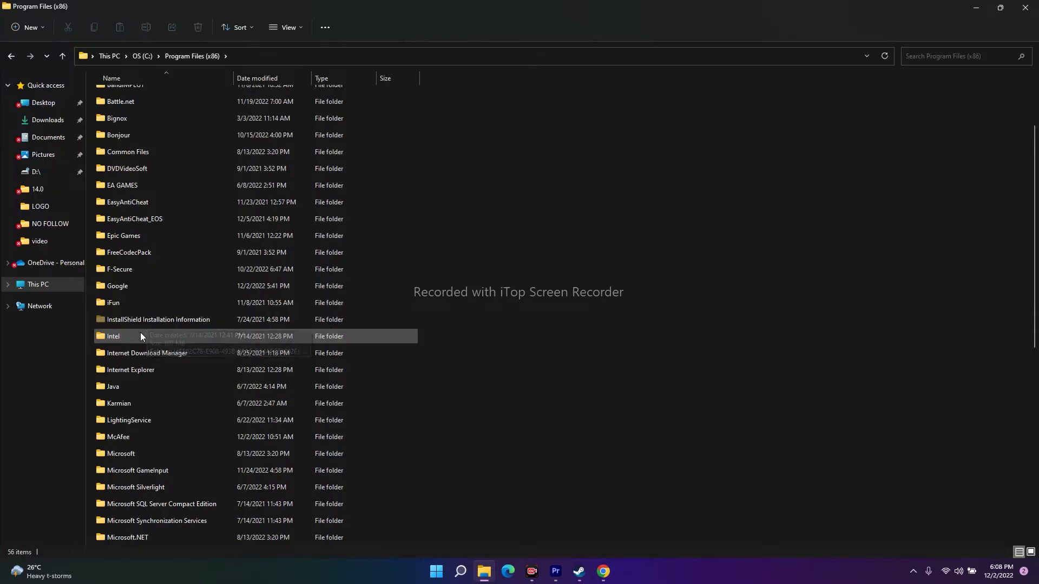
pyautogui.scroll(-6, 136, 355)
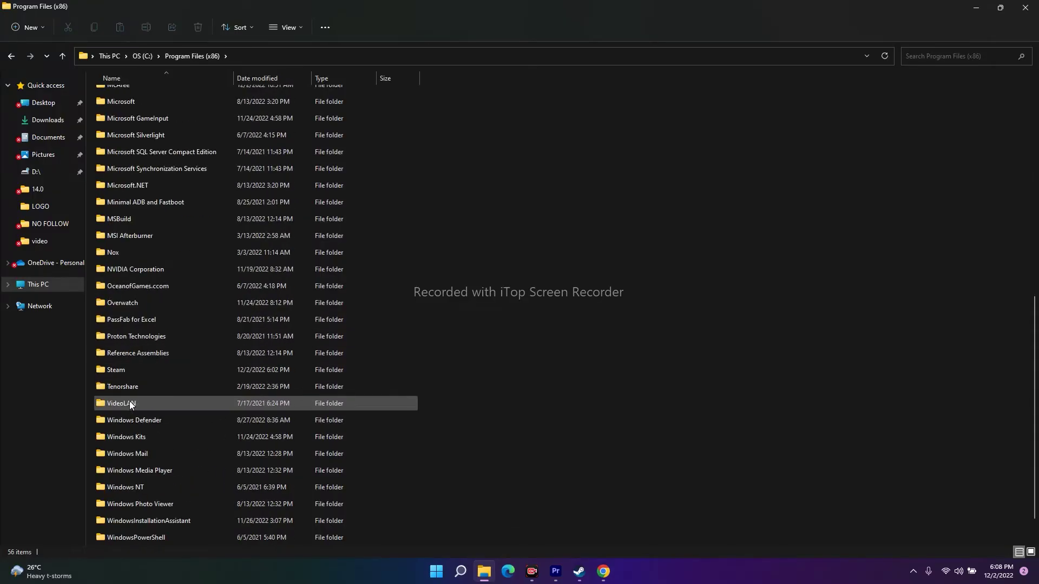
pyautogui.doubleClick(129, 373)
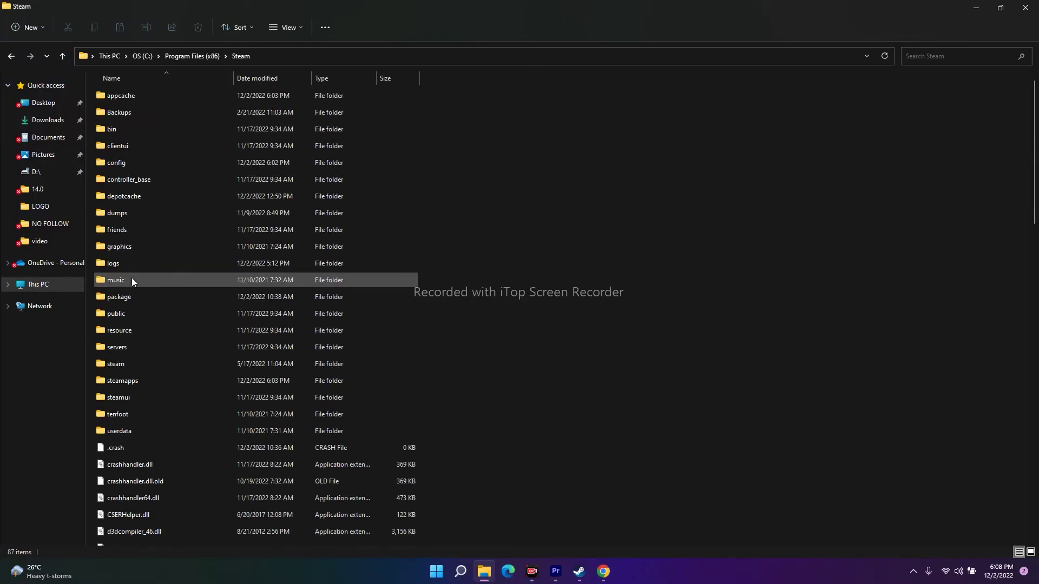
pyautogui.doubleClick(130, 380)
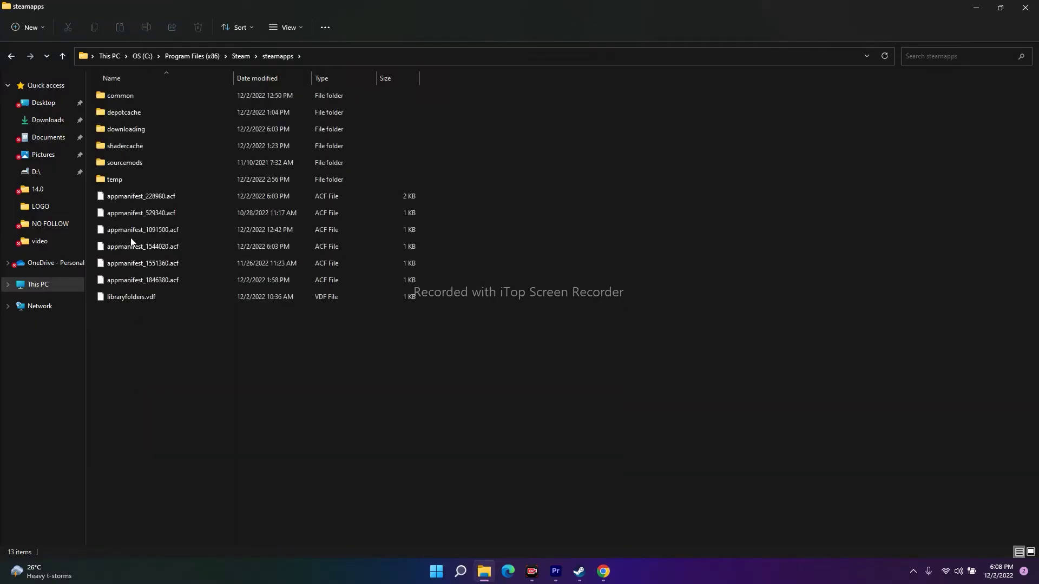
pyautogui.doubleClick(127, 102)
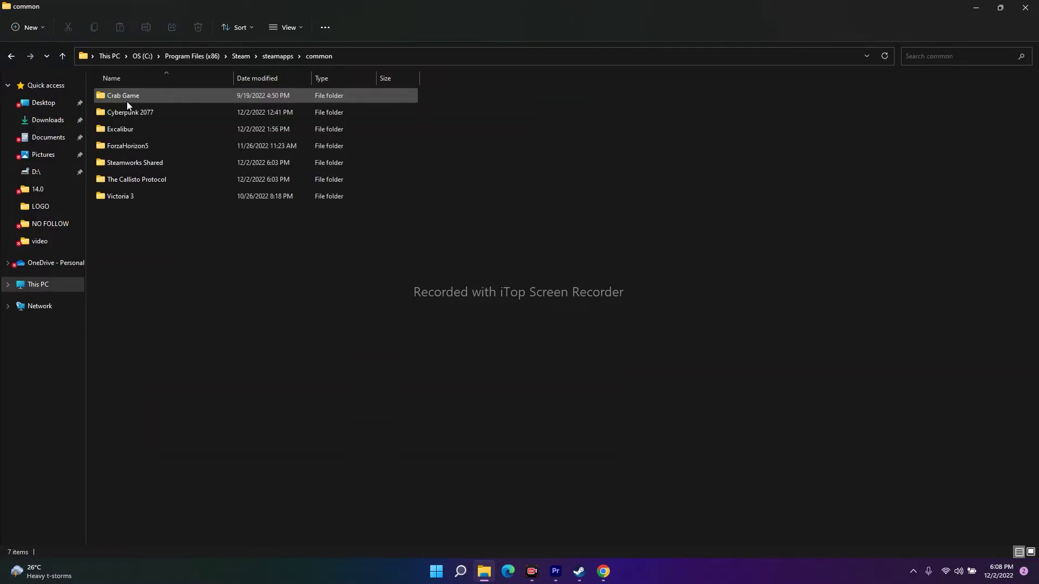
pyautogui.doubleClick(145, 179)
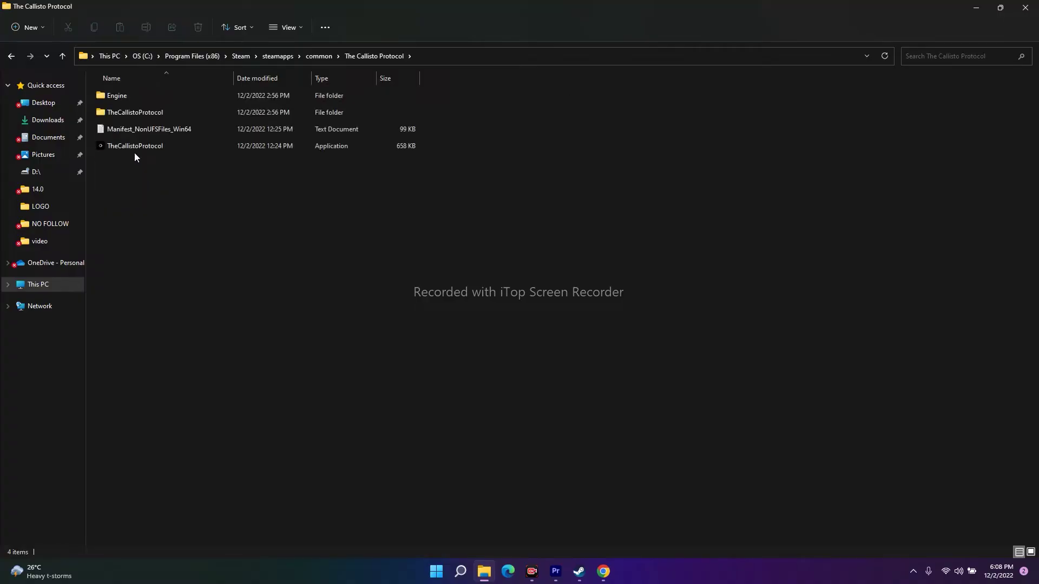
# - Review the run-as-administrator setting in the TheCallistoProtocol application's compatibility properties, accept the dialog, and close the folder window
pyautogui.click(135, 149)
pyautogui.rightClick(141, 148)
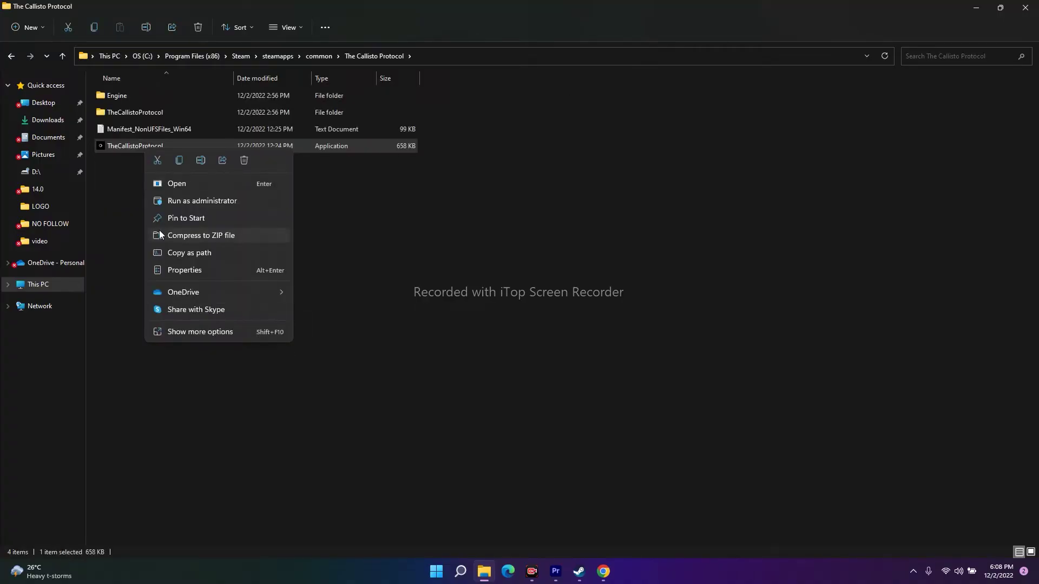
pyautogui.click(190, 332)
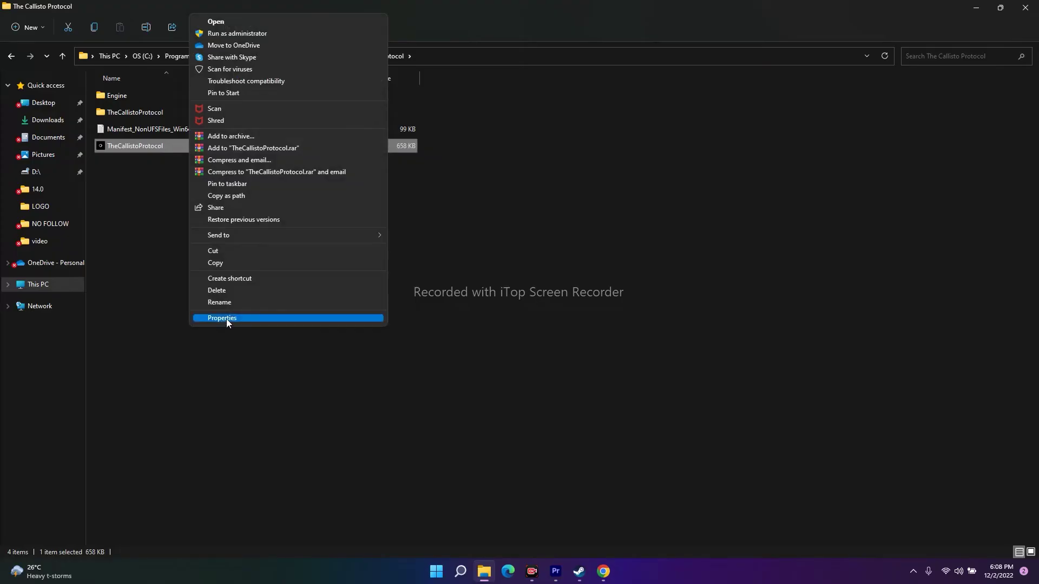
pyautogui.click(227, 319)
pyautogui.click(192, 174)
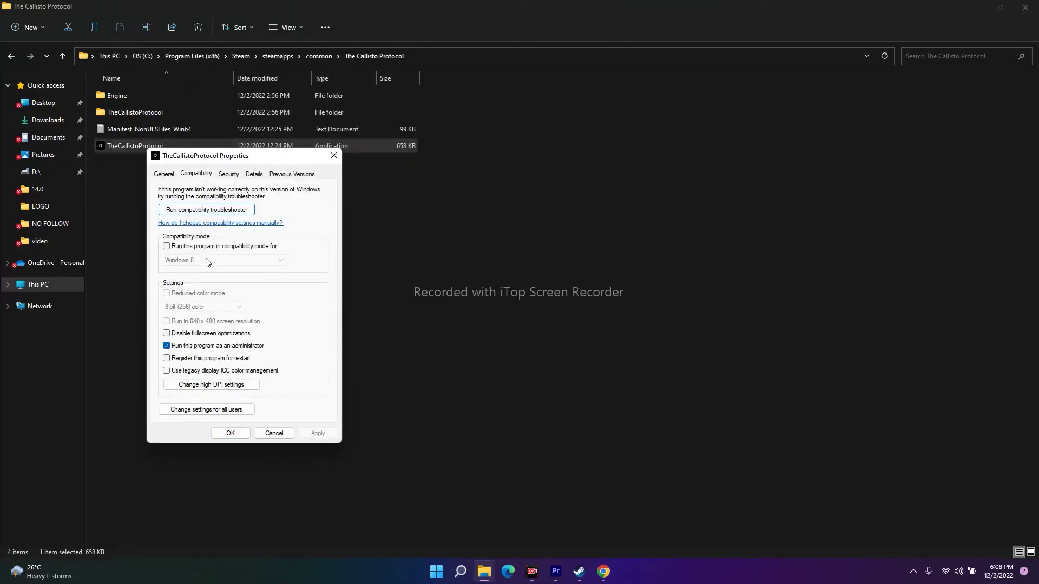
pyautogui.click(167, 345)
pyautogui.click(230, 432)
pyautogui.click(393, 377)
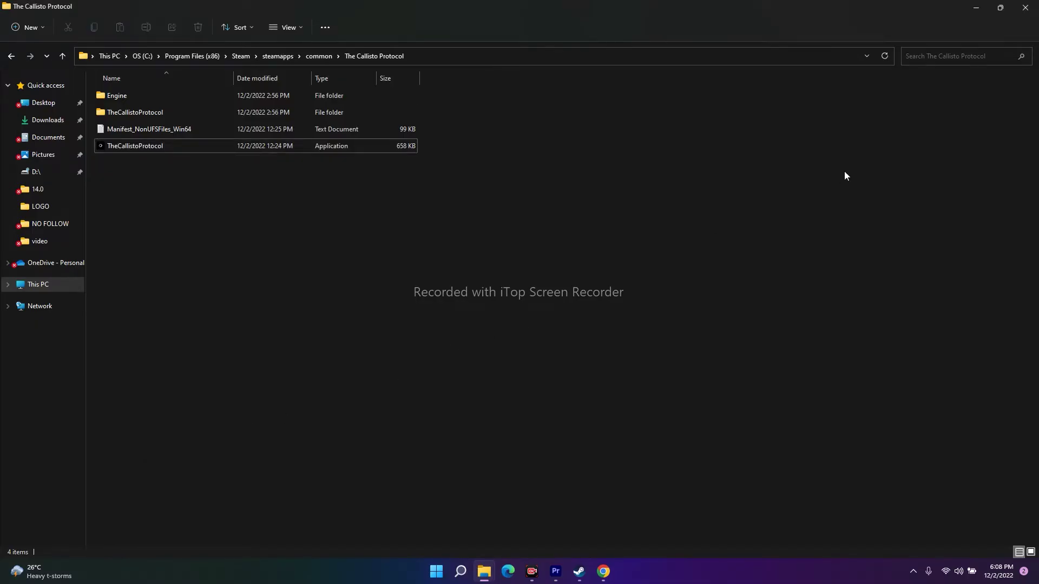
pyautogui.click(1025, 8)
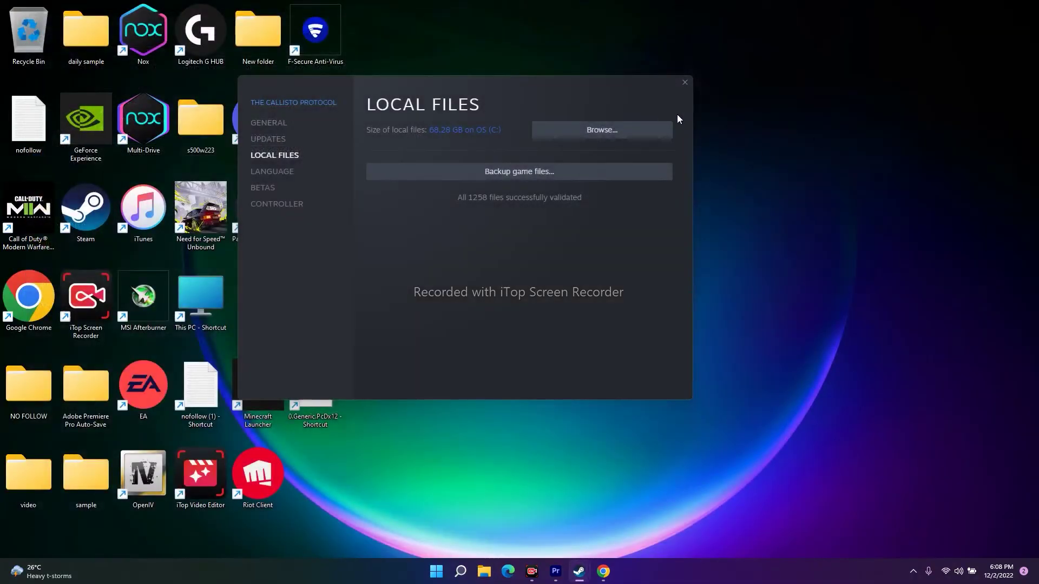
# - In Steam, enter the launch option -dx11 for The Callisto Protocol, replace its last digit with 2, and minimize Steam
pyautogui.click(684, 82)
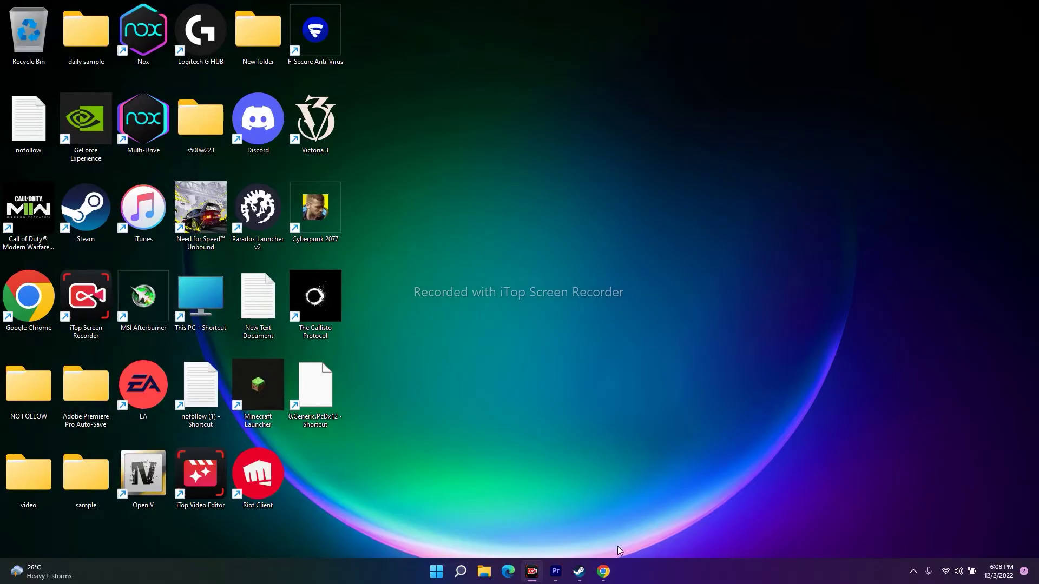
pyautogui.click(579, 572)
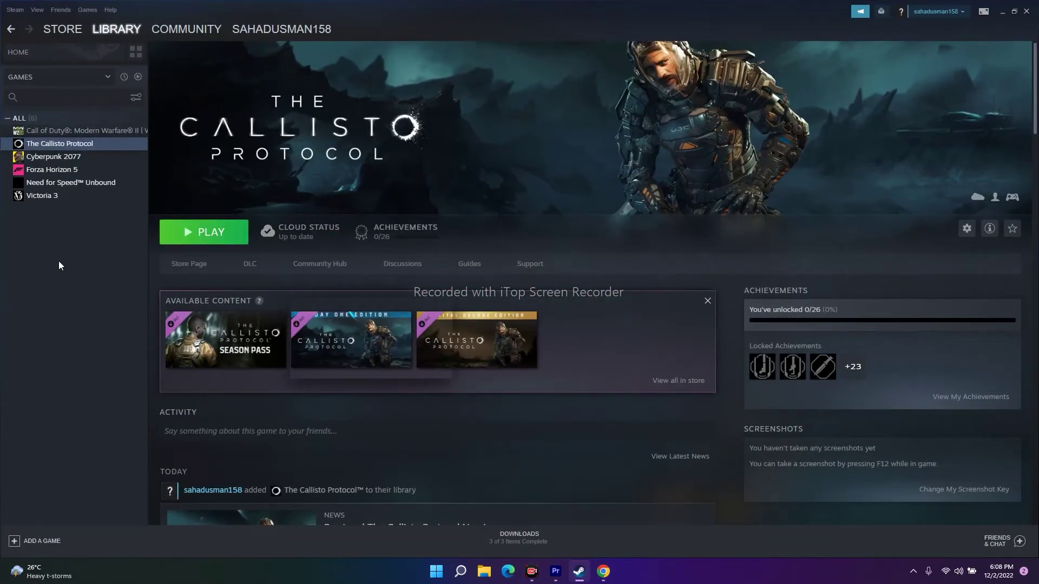
pyautogui.rightClick(55, 144)
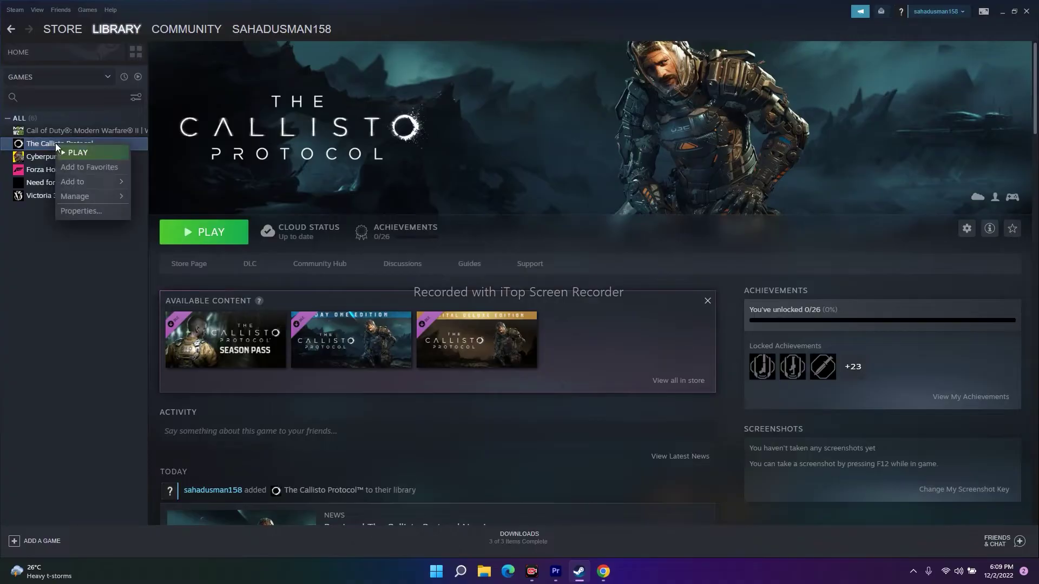
pyautogui.click(69, 210)
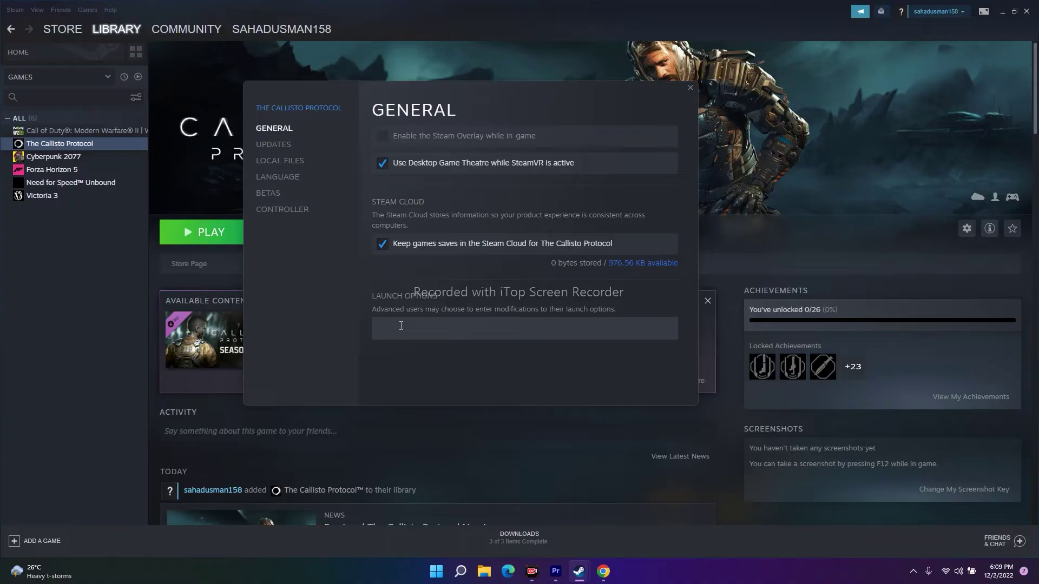
pyautogui.click(401, 325)
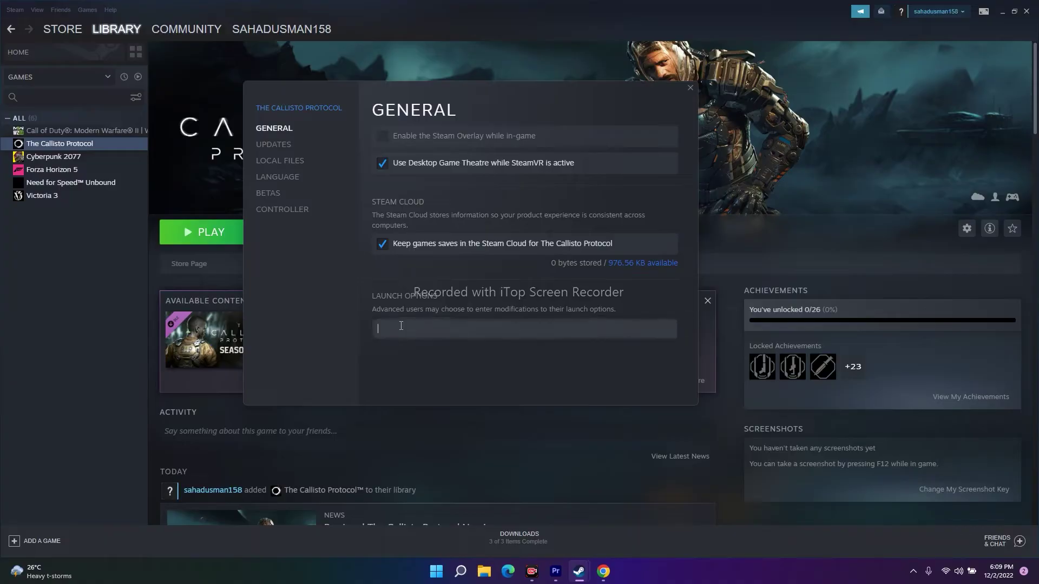
pyautogui.write('-dx11')
pyautogui.write('2')
pyautogui.click(690, 88)
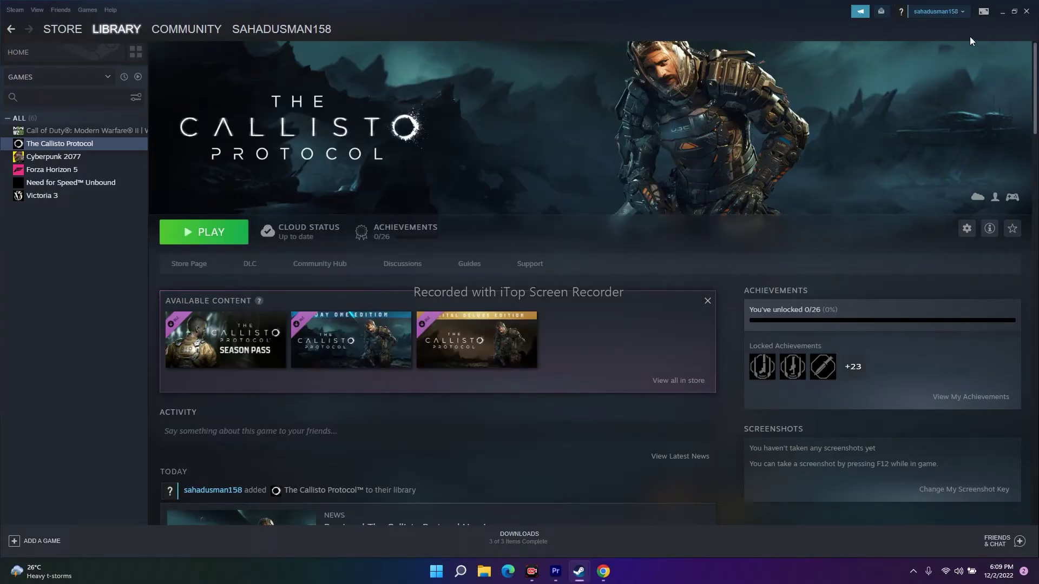
pyautogui.click(999, 14)
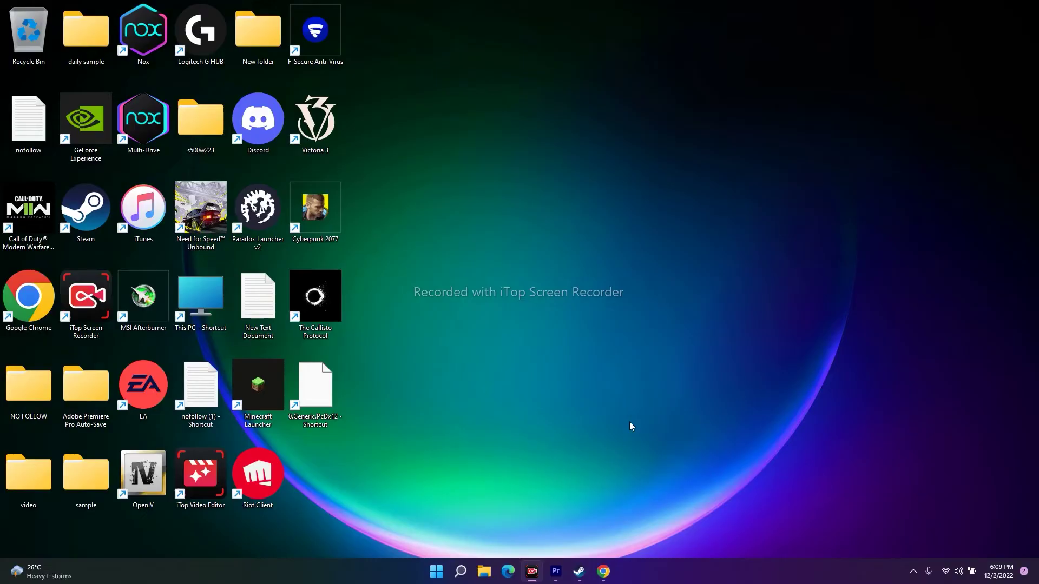
# - Open the Windows graphics settings and start browsing for a desktop app to add to the custom options
pyautogui.click(461, 572)
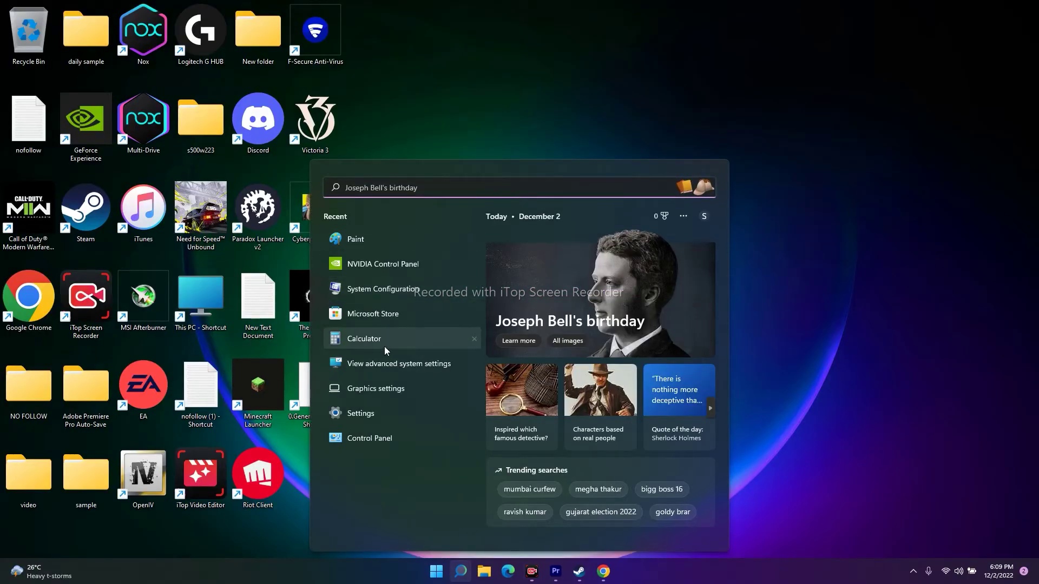
pyautogui.click(384, 388)
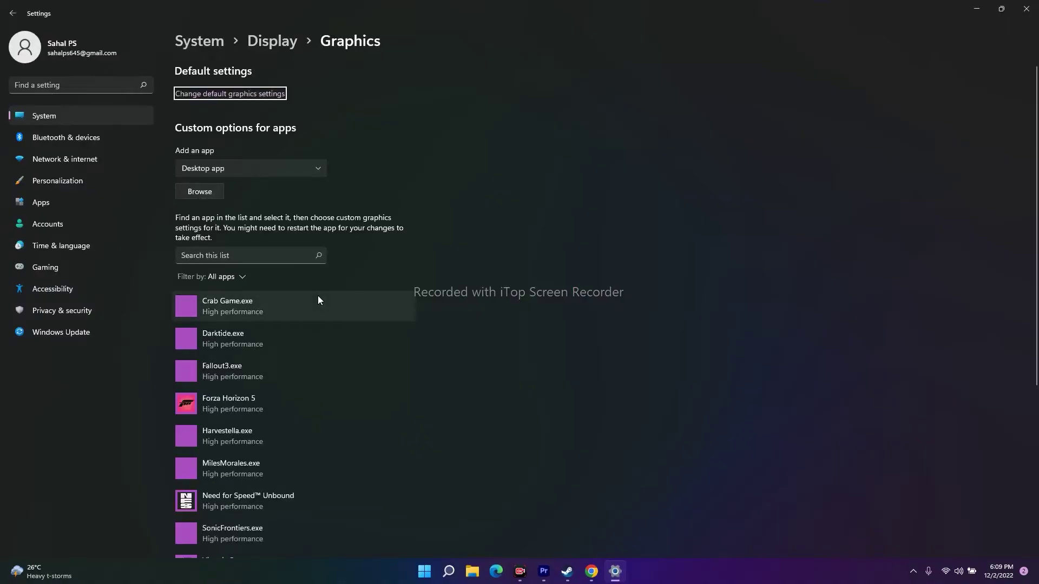
pyautogui.scroll(-5, 324, 270)
pyautogui.scroll(5, 307, 328)
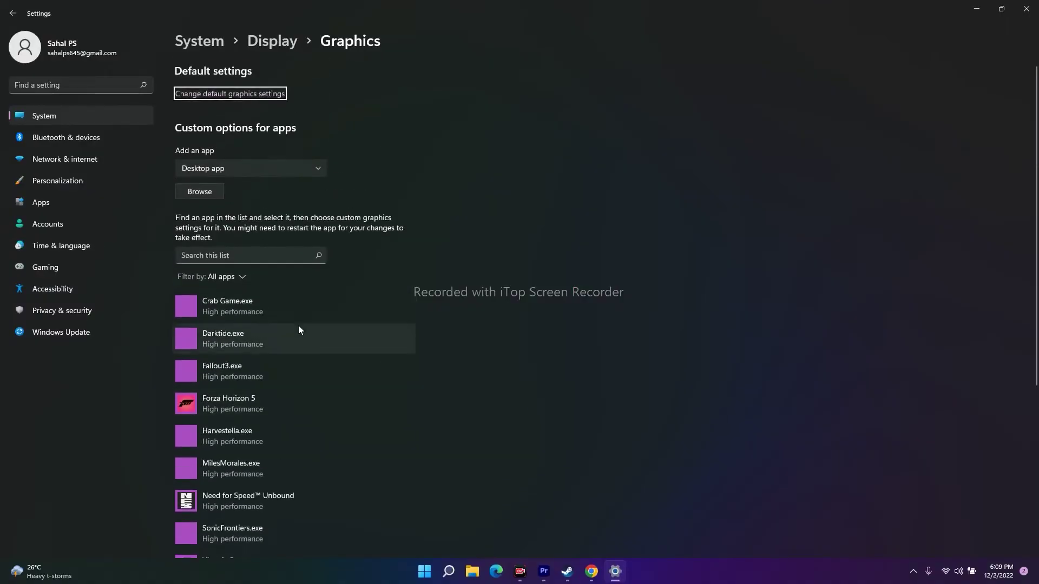
pyautogui.click(204, 192)
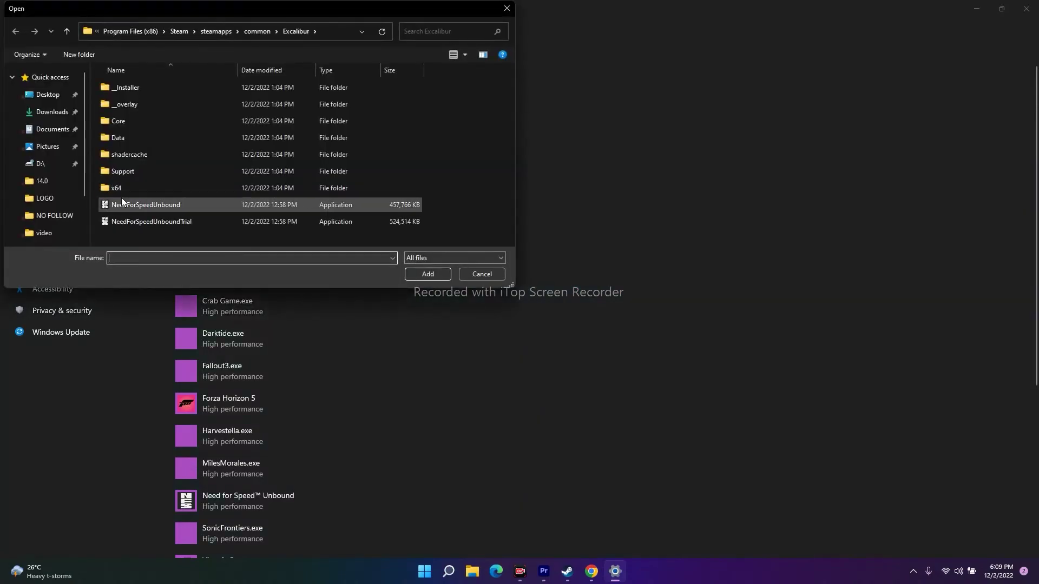
# - In the file chooser, navigate to C:\Program Files (x86)\Steam\steamapps\common\The Callisto Protocol
pyautogui.scroll(-1, 70, 198)
pyautogui.click(59, 203)
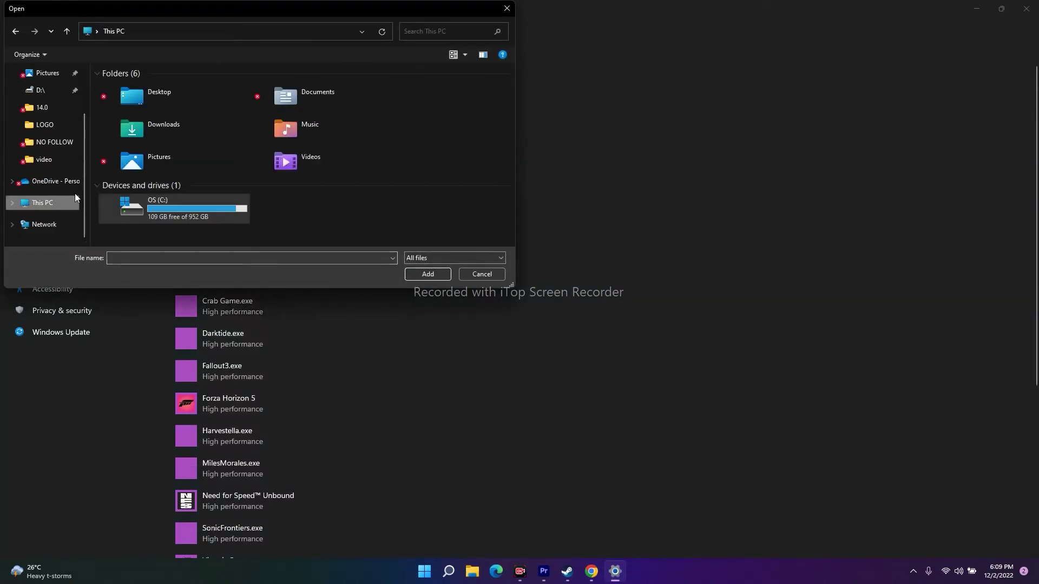
pyautogui.doubleClick(164, 208)
pyautogui.scroll(-4, 162, 154)
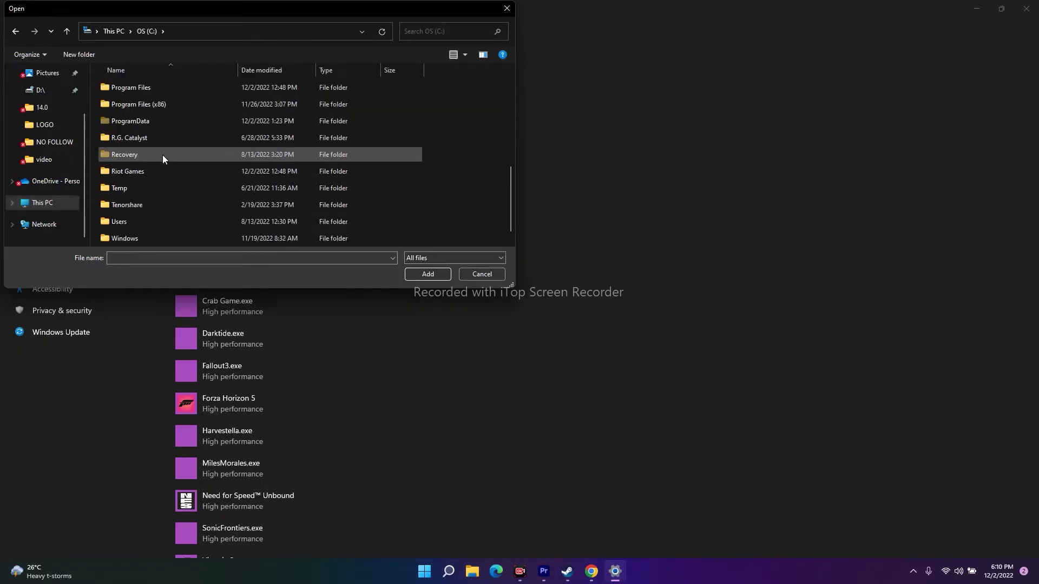
pyautogui.doubleClick(164, 104)
pyautogui.scroll(-4, 158, 132)
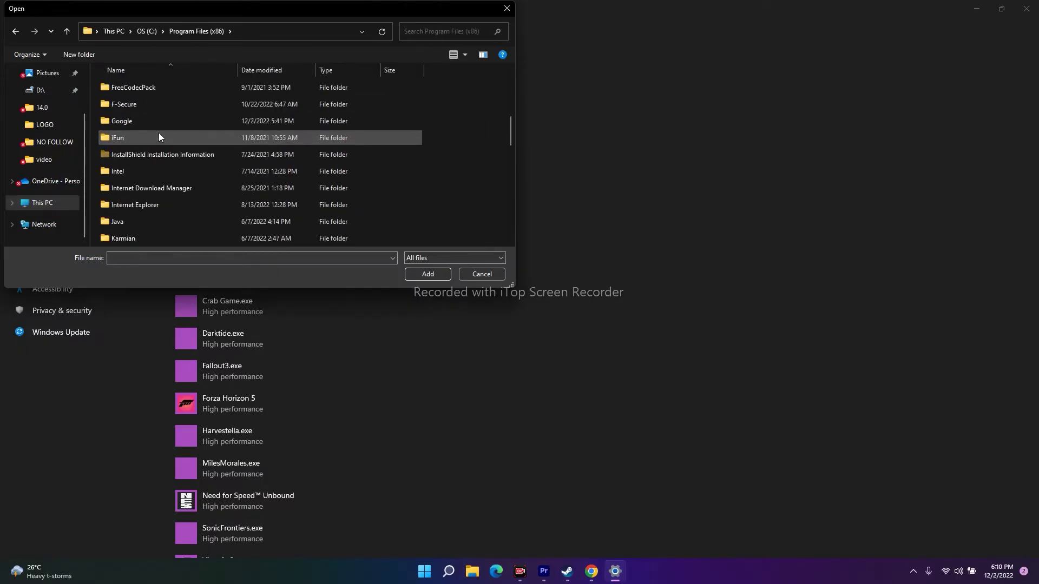
pyautogui.scroll(-10, 159, 137)
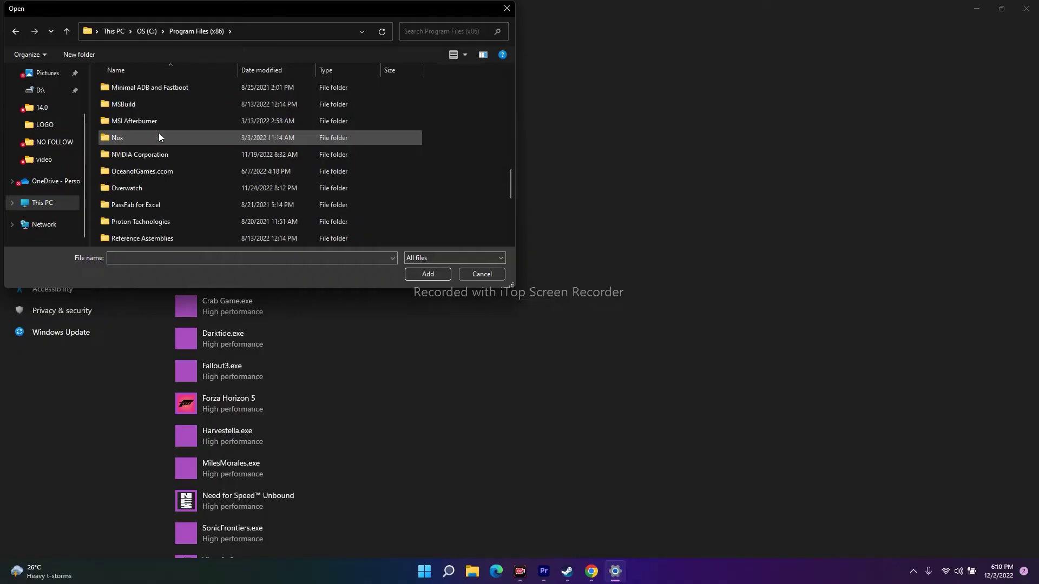
pyautogui.doubleClick(148, 153)
pyautogui.scroll(-6, 149, 142)
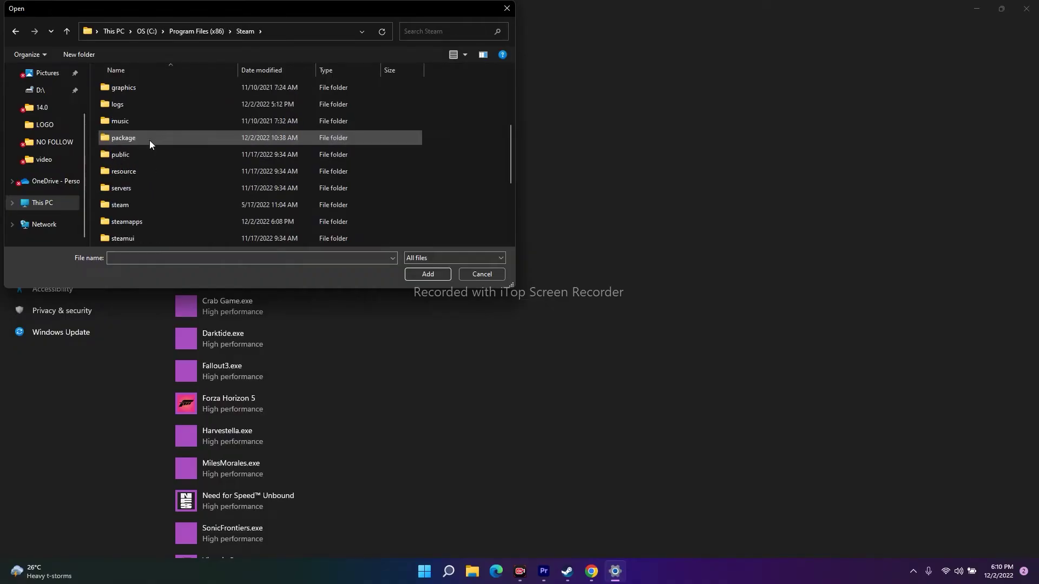
pyautogui.scroll(-1, 148, 145)
pyautogui.scroll(3, 148, 145)
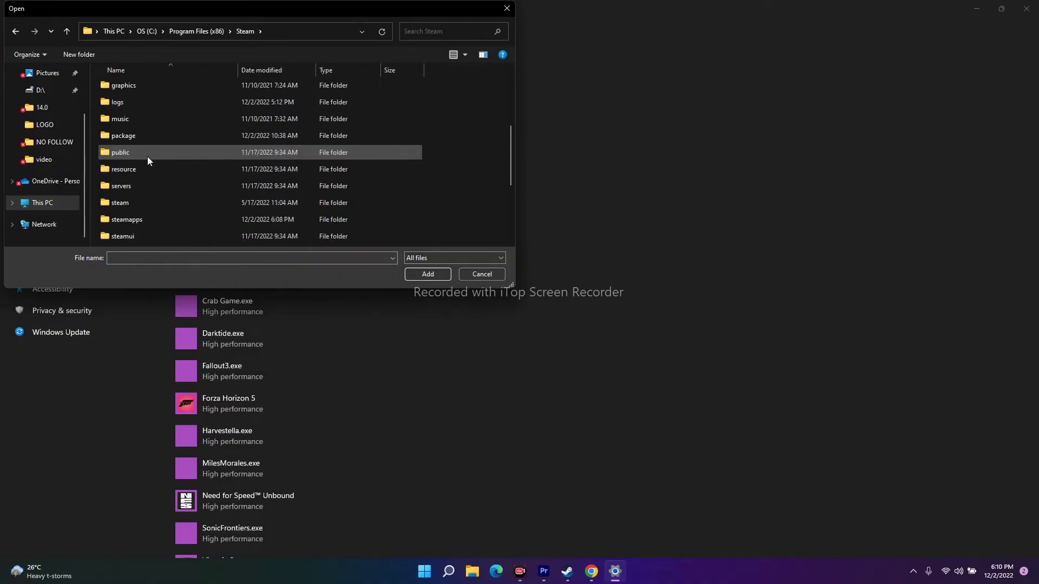
pyautogui.doubleClick(141, 218)
pyautogui.doubleClick(139, 87)
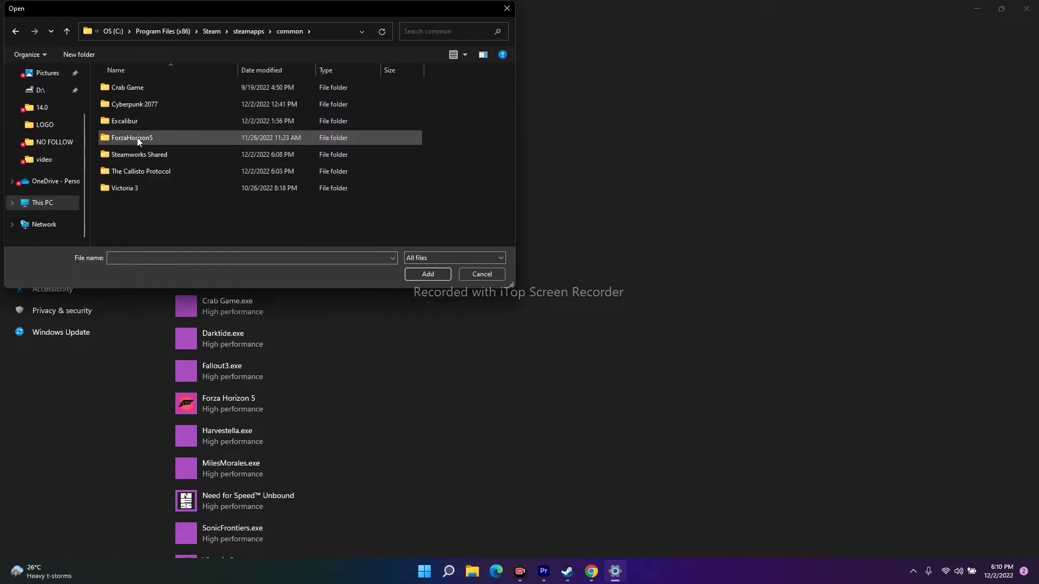
pyautogui.doubleClick(152, 170)
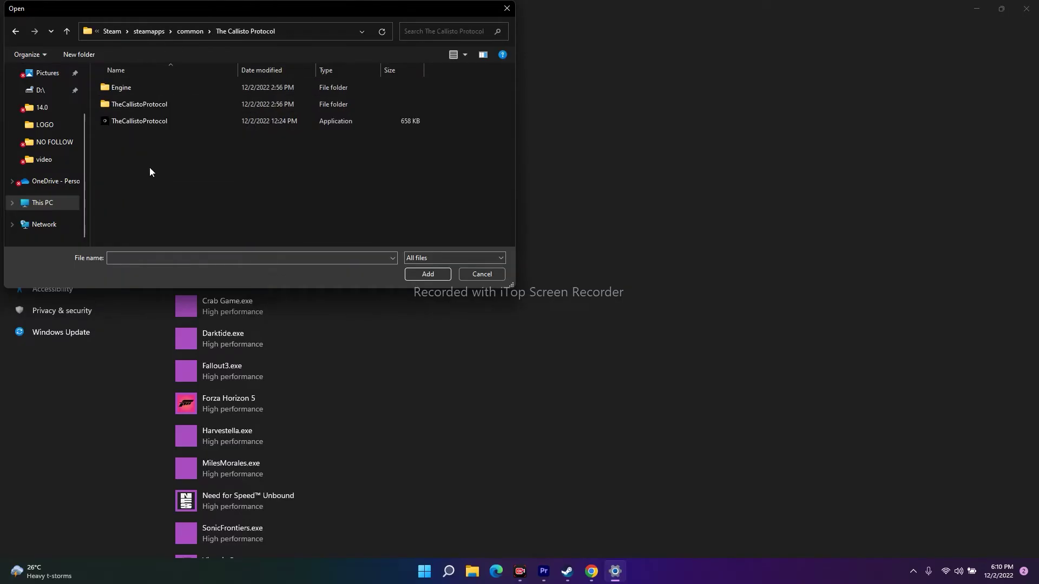
# - Add the TheCallistoProtocol application to the custom graphics options, set its graphics preference to High performance, and close Settings
pyautogui.click(140, 123)
pyautogui.click(428, 275)
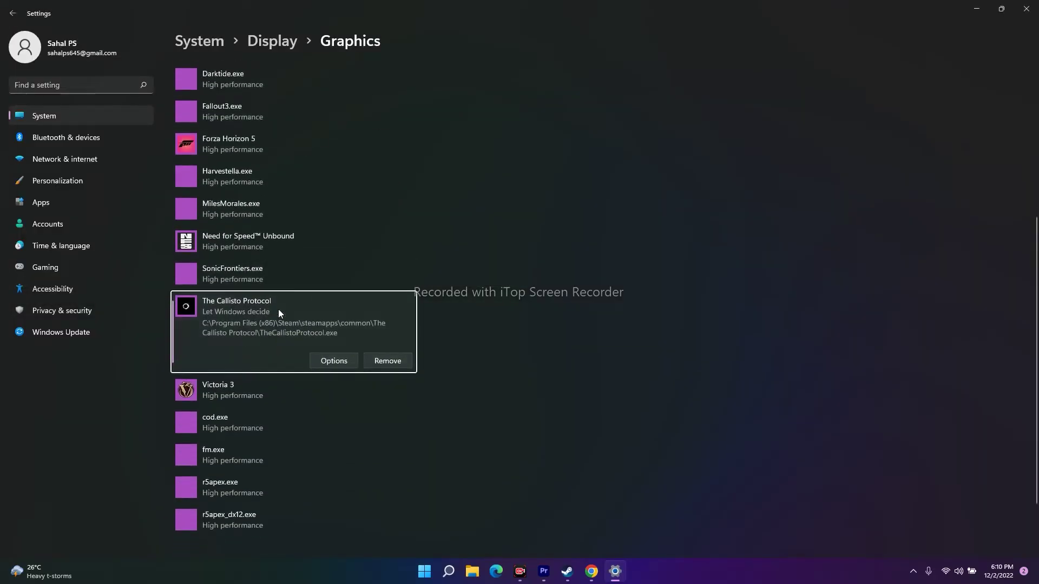
pyautogui.click(336, 361)
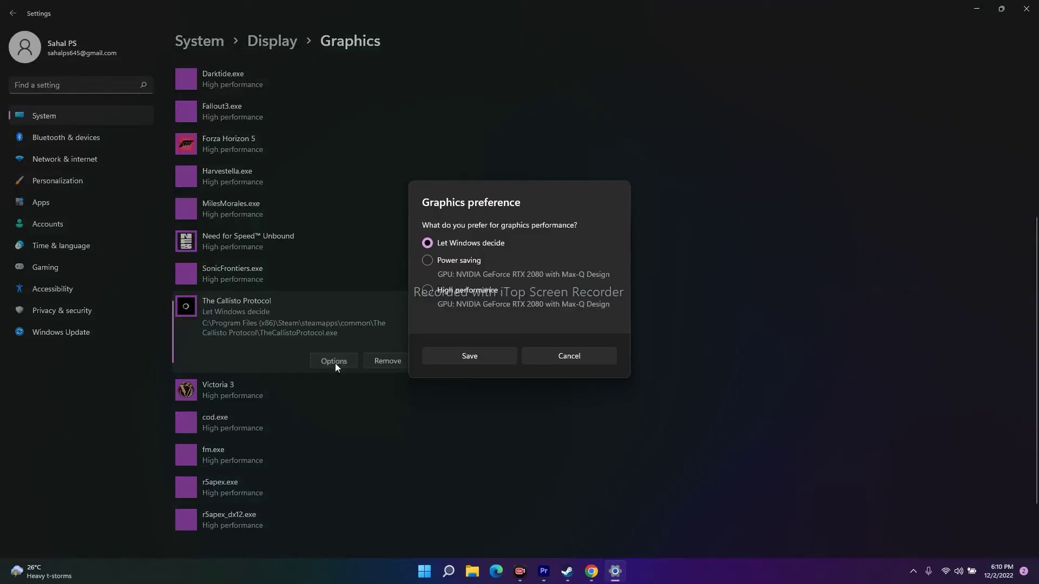
pyautogui.click(428, 290)
pyautogui.click(476, 356)
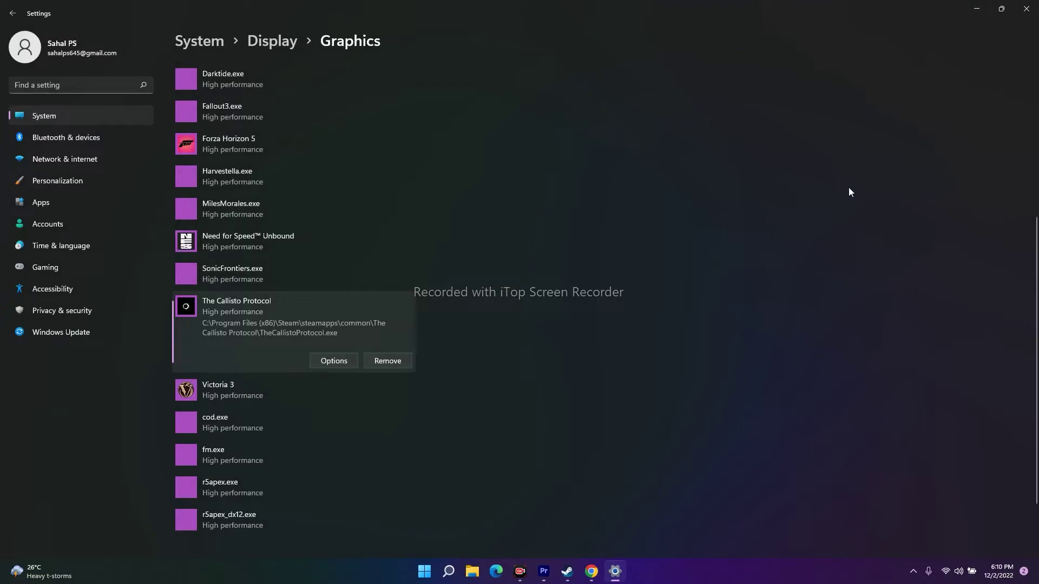
pyautogui.click(1027, 8)
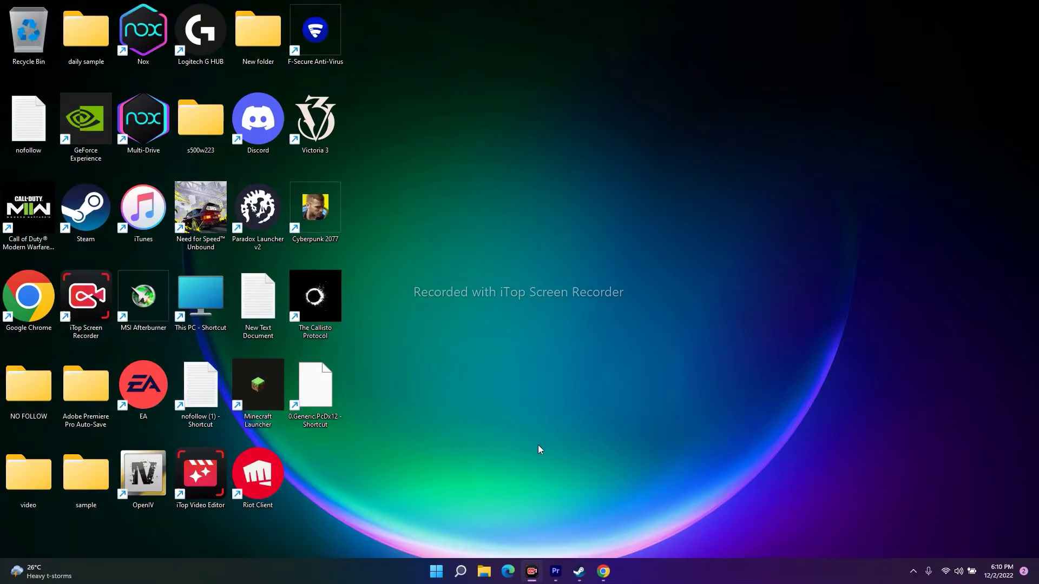
# - Open the Windows Defender Firewall settings in Control Panel and look through its list of allowed apps
pyautogui.click(460, 571)
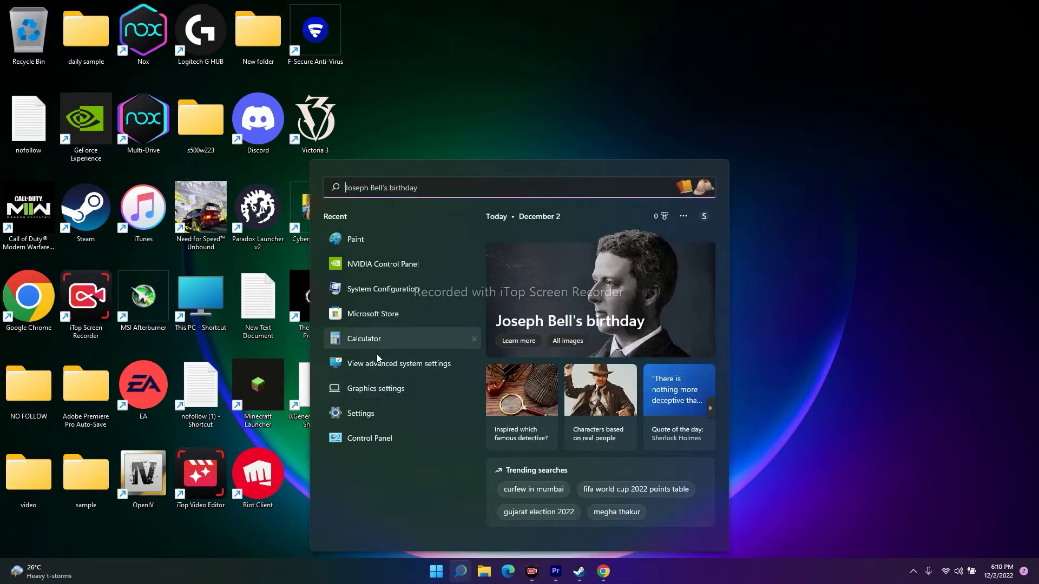
pyautogui.click(375, 437)
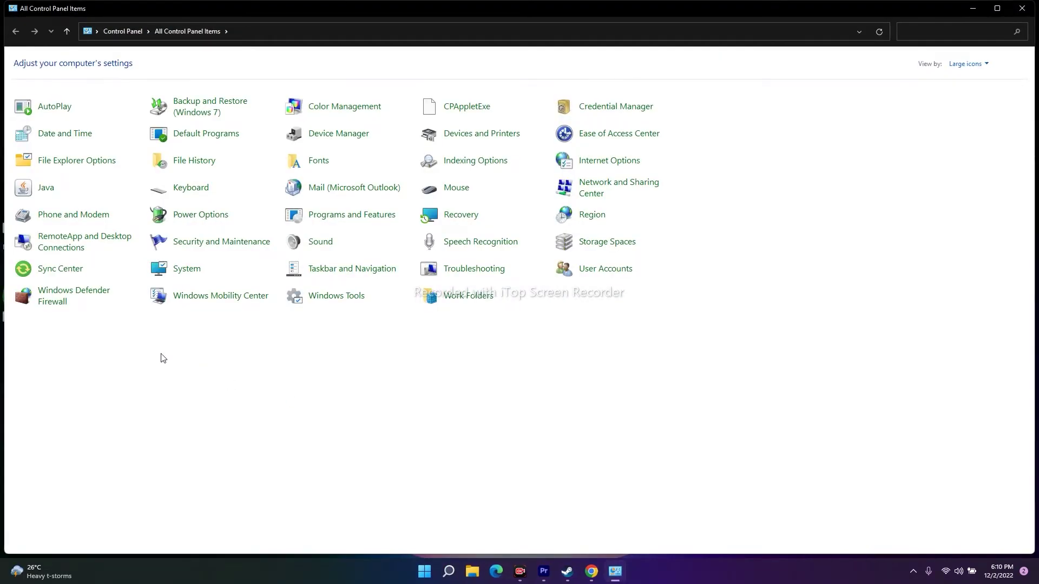
pyautogui.click(66, 295)
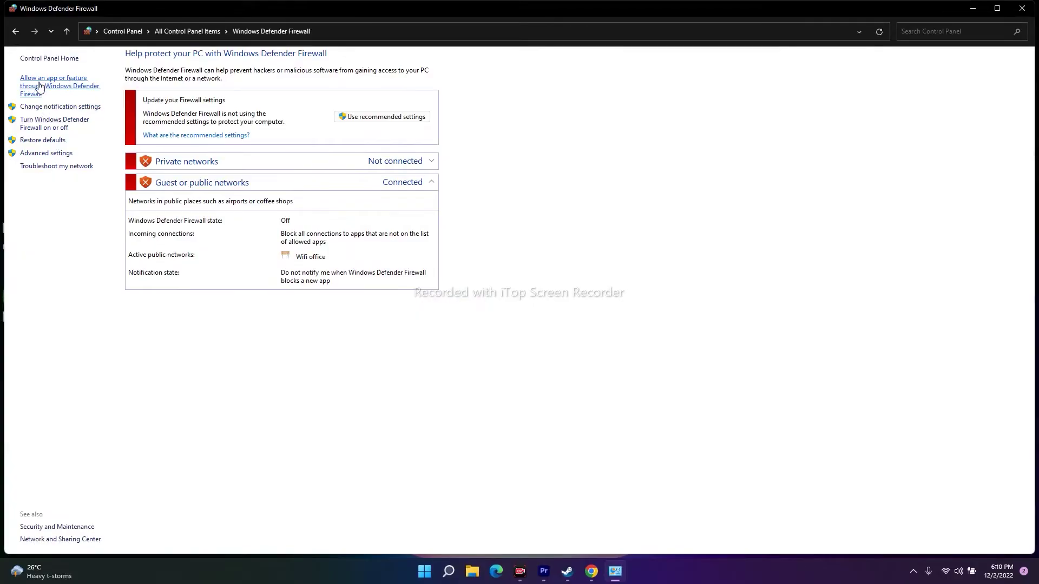
pyautogui.click(39, 86)
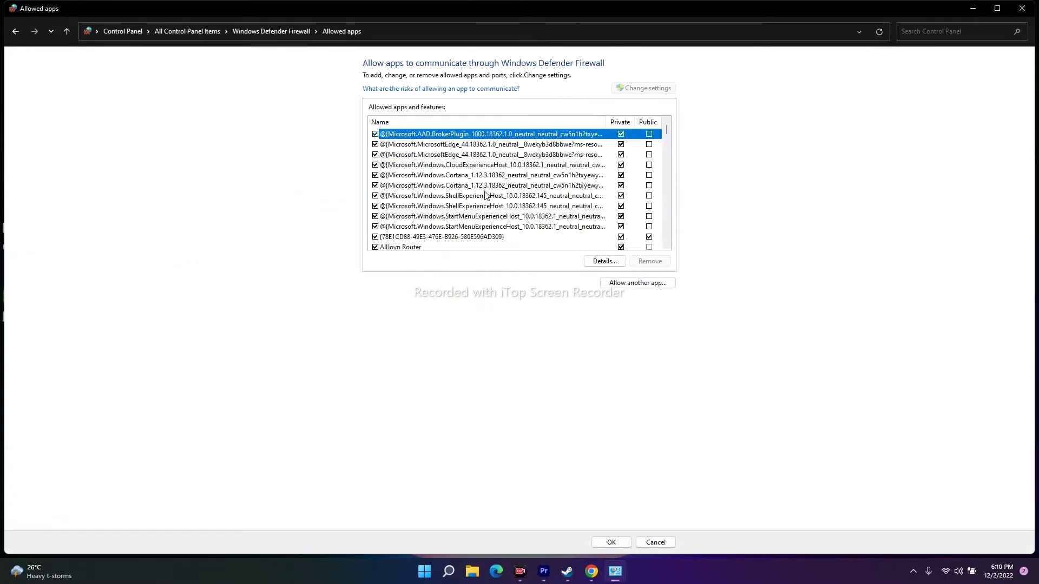
pyautogui.scroll(-10, 485, 195)
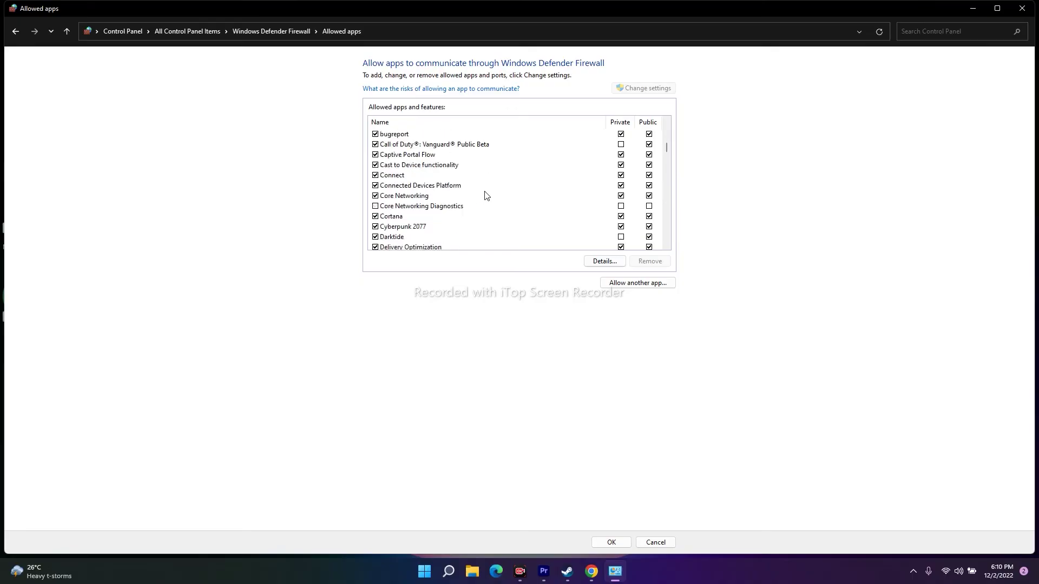
pyautogui.scroll(10, 486, 195)
pyautogui.press('Home')
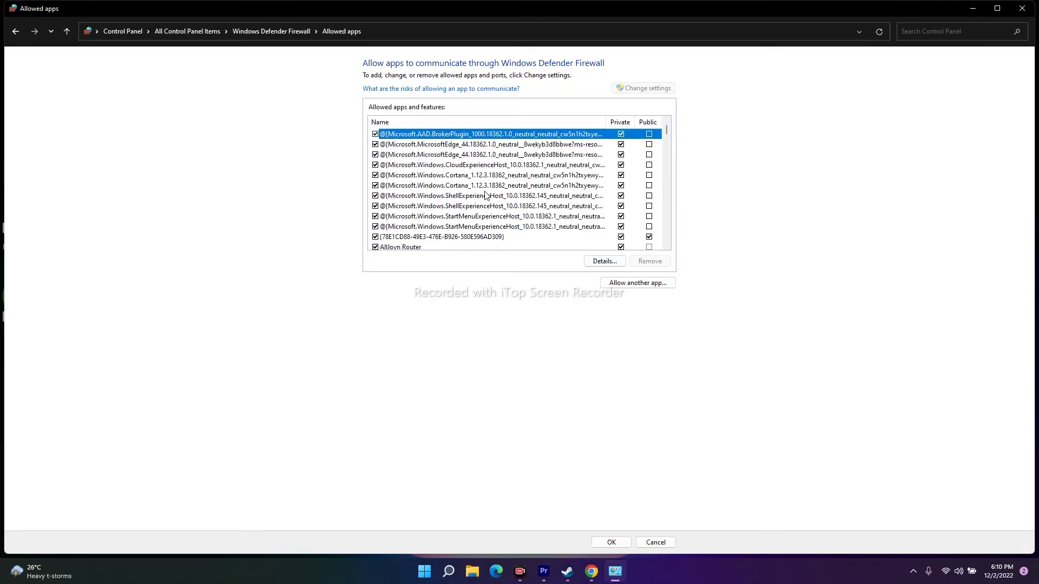
# - Start allowing another app through the firewall and browse to C:\Program Files (x86) for its executable
pyautogui.click(637, 283)
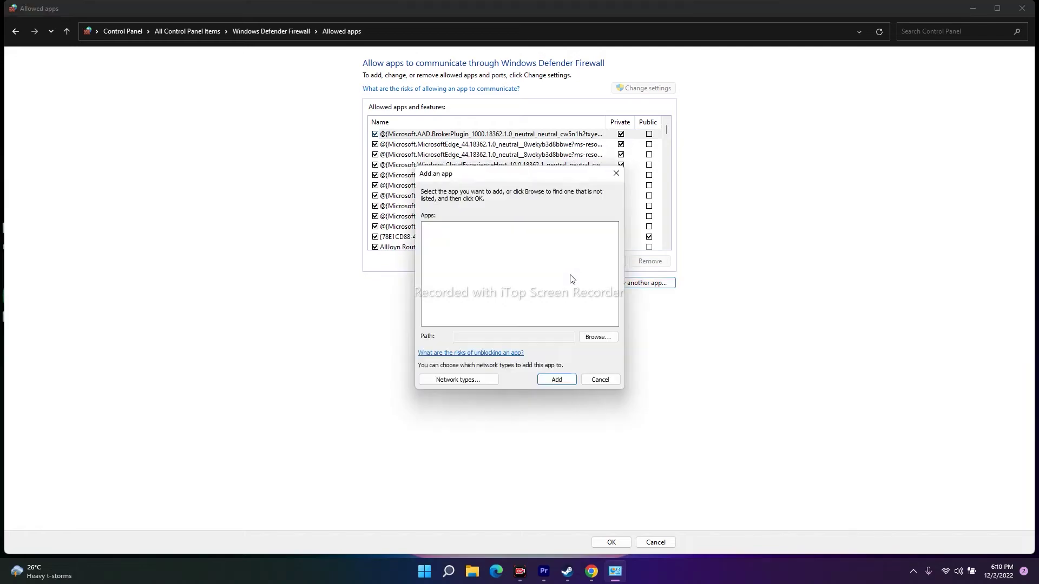
pyautogui.click(605, 341)
pyautogui.scroll(-1, 307, 278)
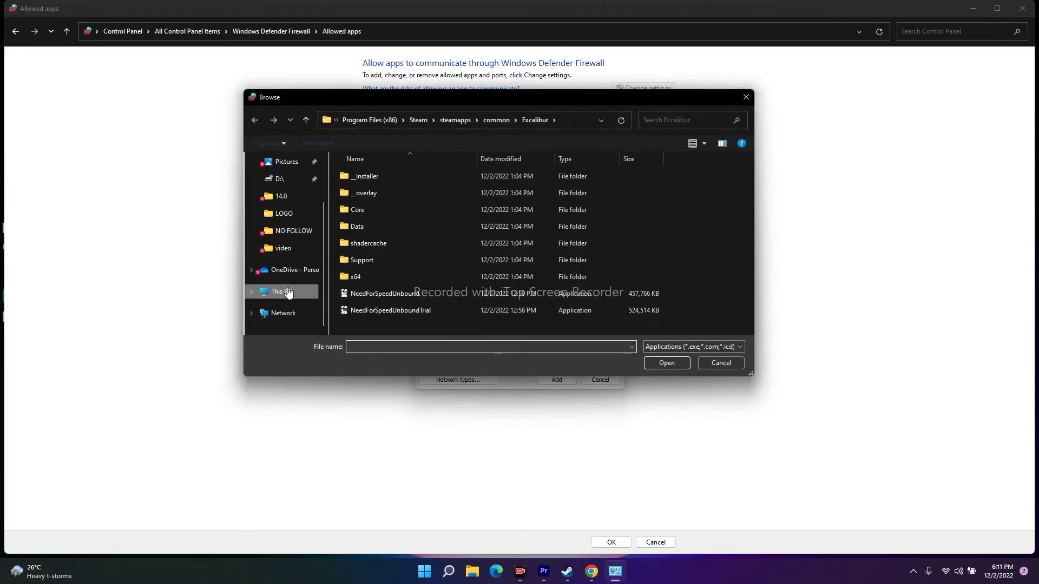
pyautogui.click(287, 293)
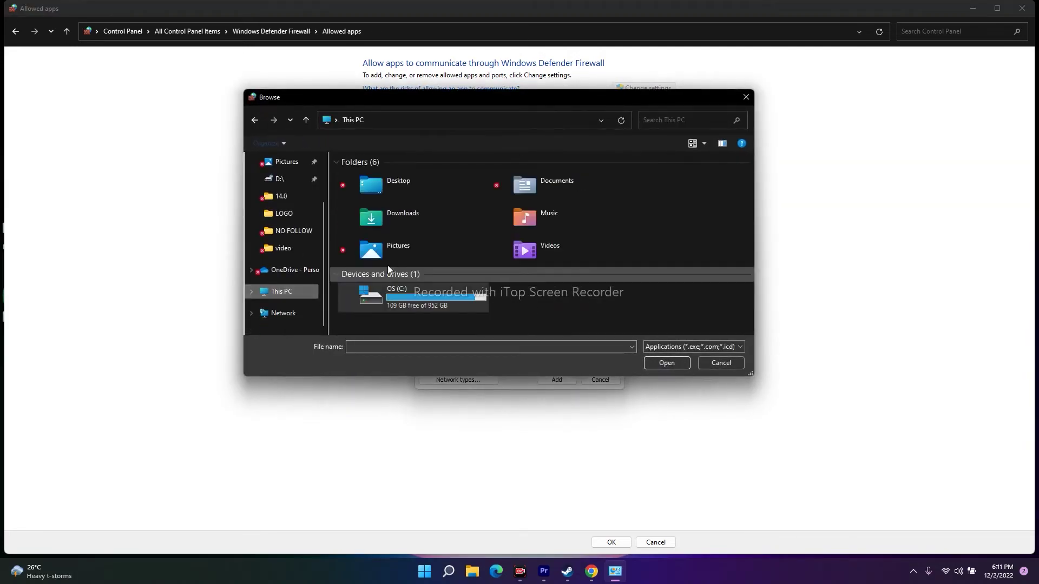
pyautogui.doubleClick(420, 293)
pyautogui.scroll(-3, 387, 249)
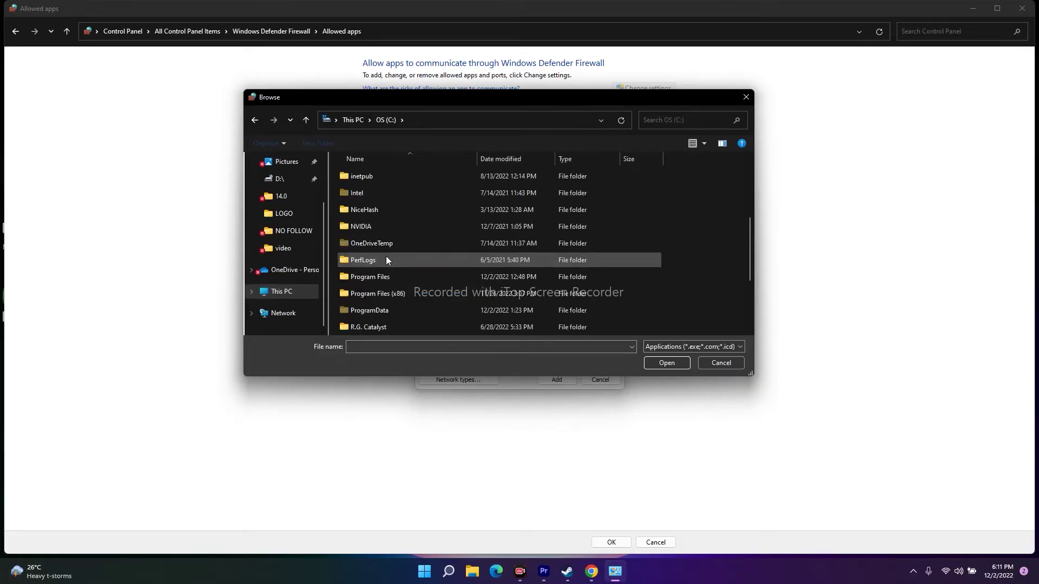
pyautogui.doubleClick(391, 243)
# - Navigate from Program Files (x86) to the Steam\steamapps\common\The Callisto Protocol folder
pyautogui.scroll(-5, 390, 238)
pyautogui.scroll(-6, 391, 238)
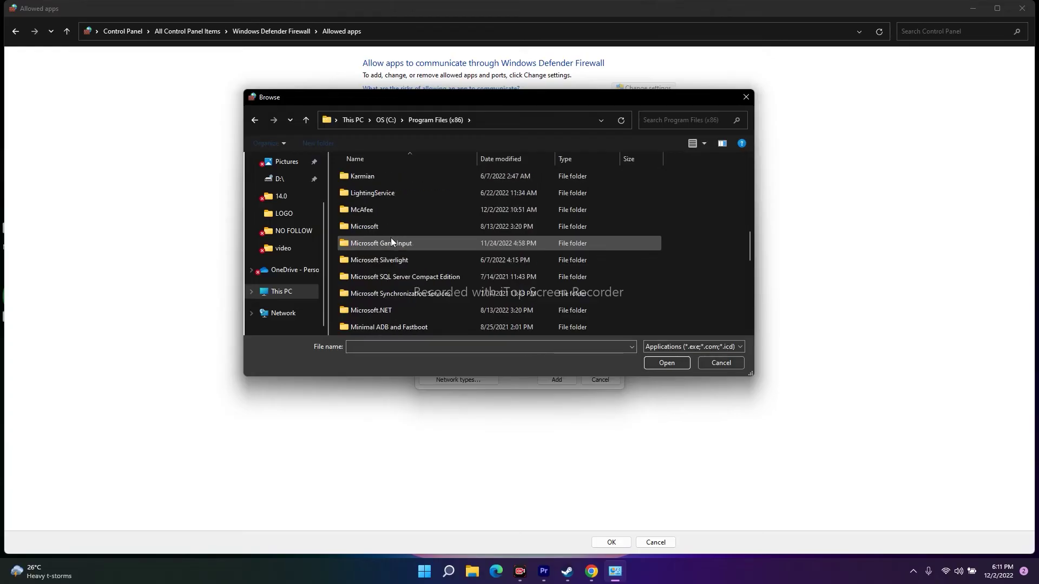
pyautogui.scroll(-1, 391, 238)
pyautogui.doubleClick(382, 242)
pyautogui.scroll(-4, 385, 227)
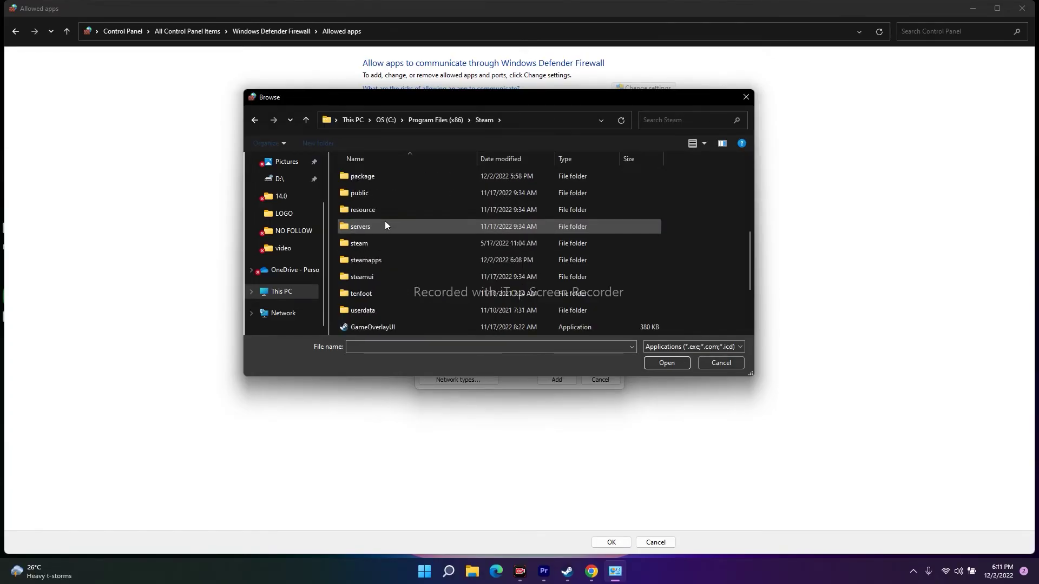
pyautogui.doubleClick(385, 214)
pyautogui.doubleClick(381, 179)
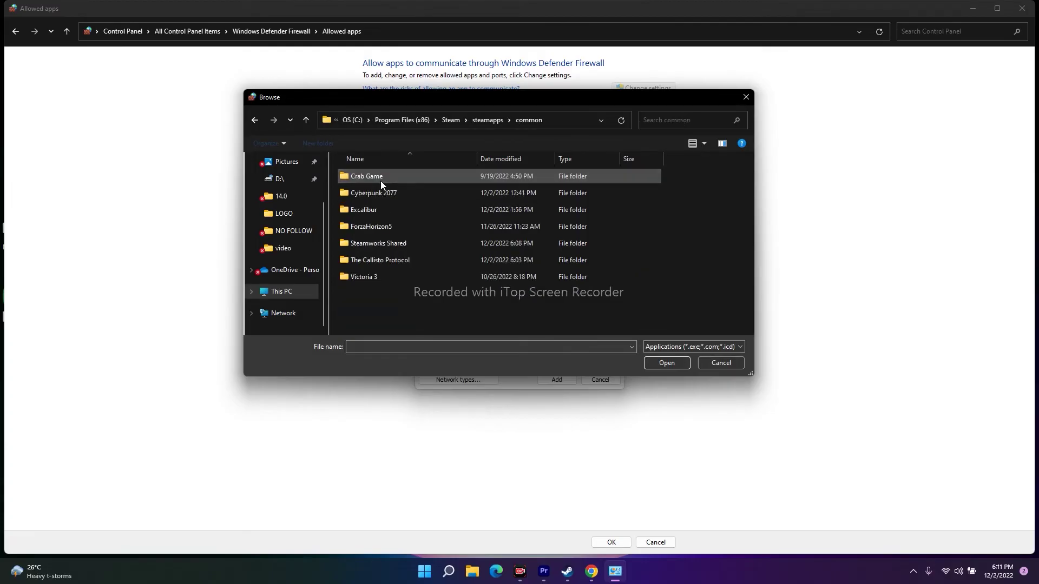
pyautogui.doubleClick(379, 260)
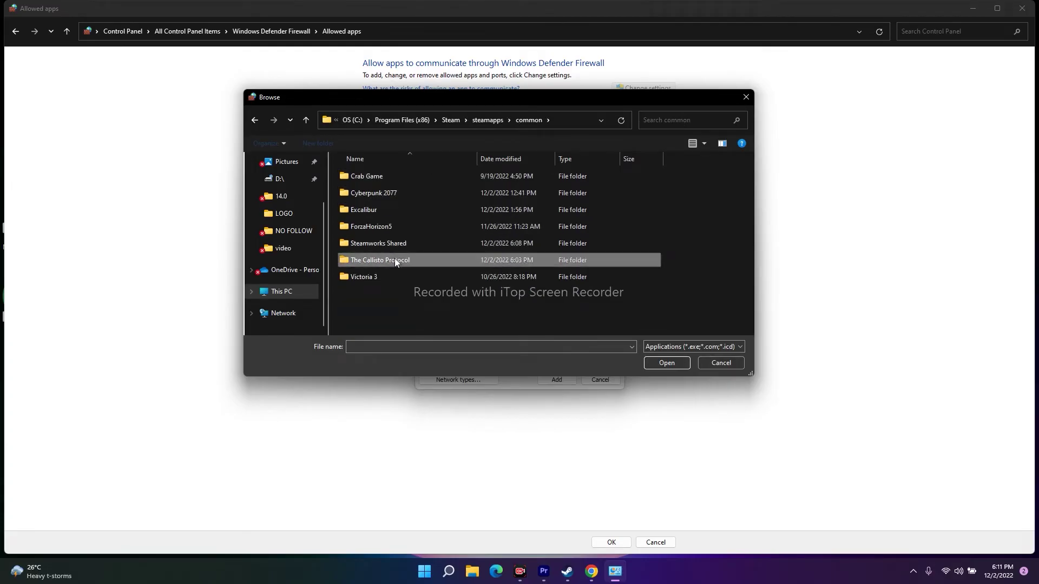
# - Try to add the TheCallistoProtocol application to the firewall's allowed apps, and dismiss the add-app dialog
pyautogui.click(389, 215)
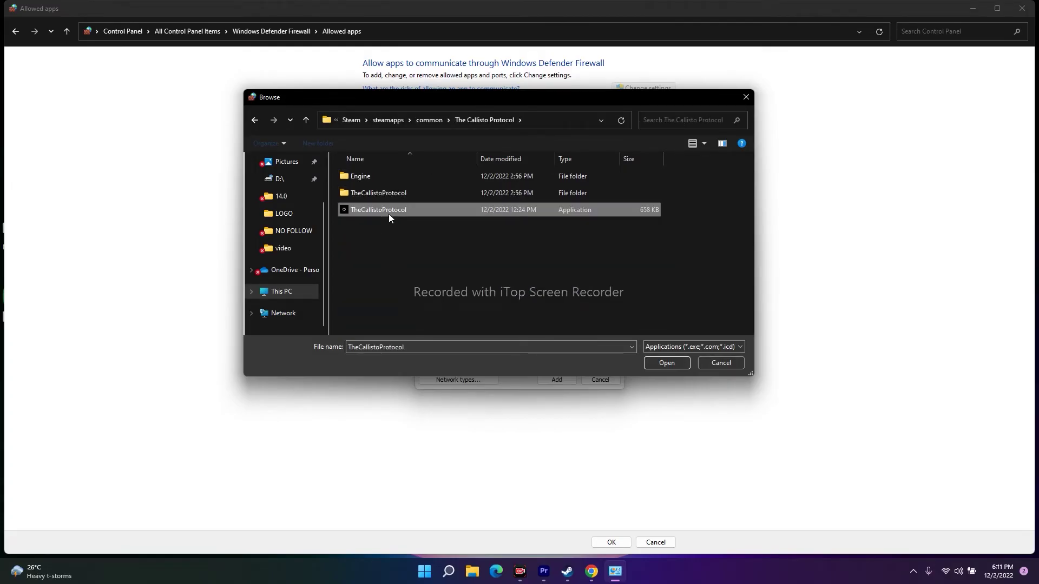
pyautogui.click(651, 363)
pyautogui.click(561, 381)
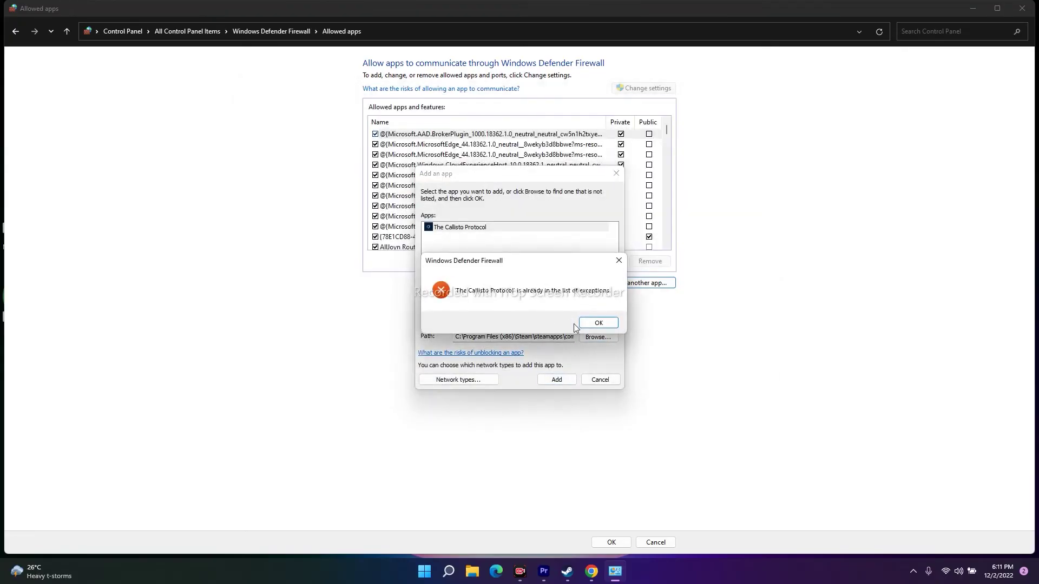
pyautogui.click(599, 380)
# - Look through the firewall's allowed apps and features list again, and close the Control Panel window
pyautogui.scroll(-10, 472, 185)
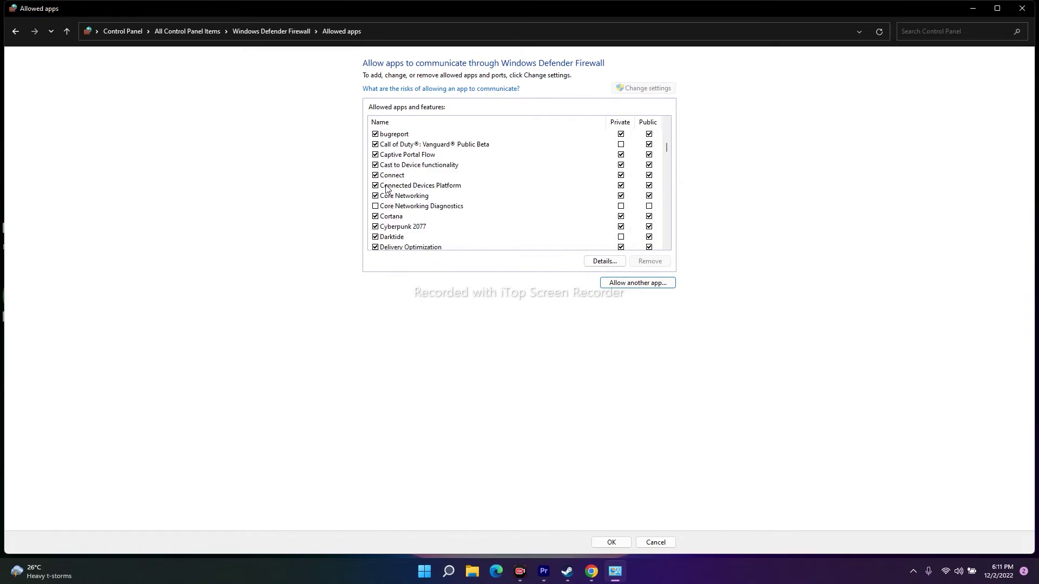
pyautogui.scroll(1, 388, 162)
pyautogui.scroll(-2, 394, 179)
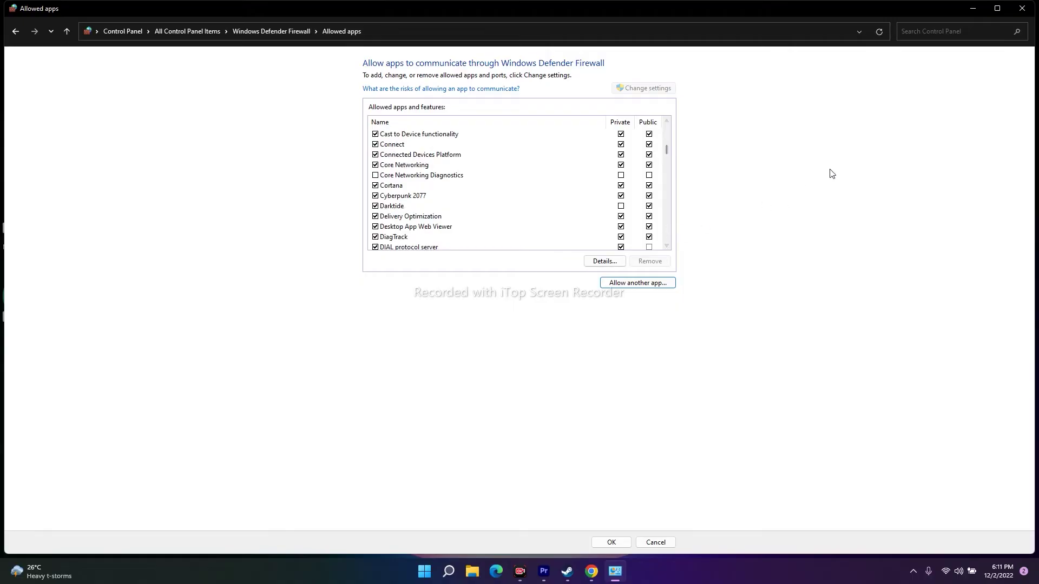
pyautogui.click(1022, 9)
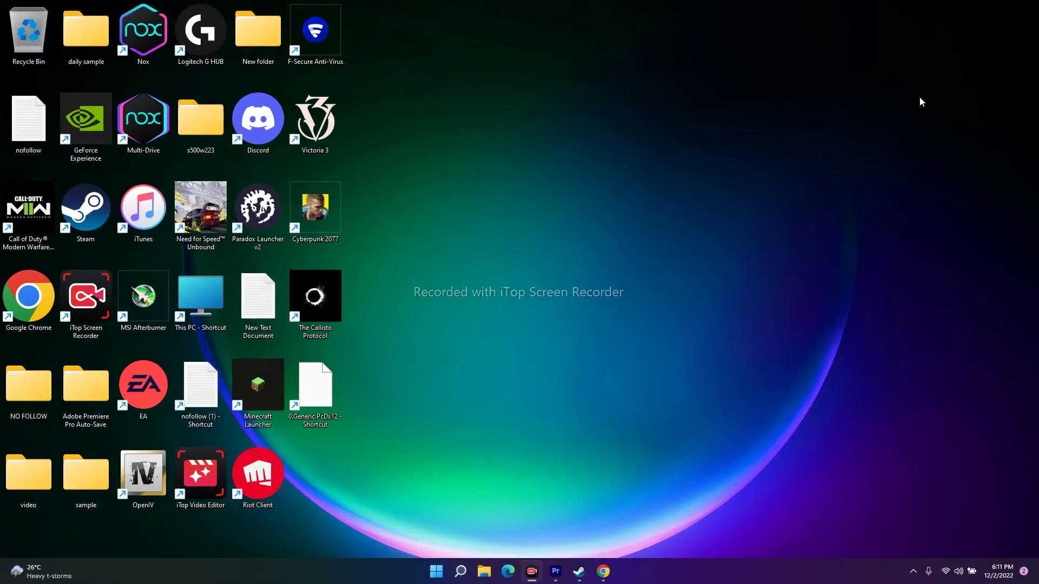
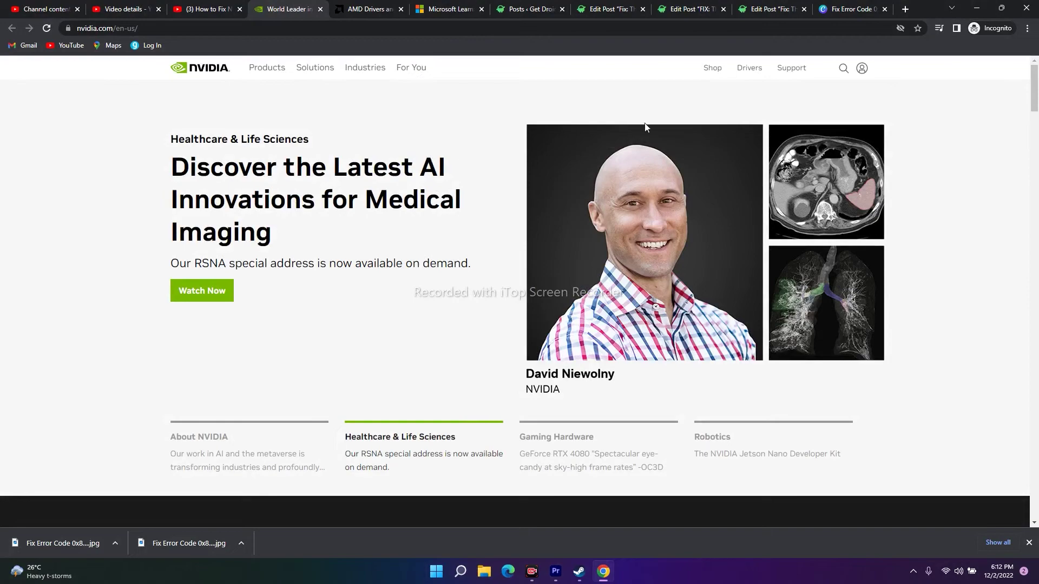
# - In Chrome, search NVIDIA's driver downloads with the operating system set to Windows 11 and check the found driver's release date
pyautogui.click(751, 71)
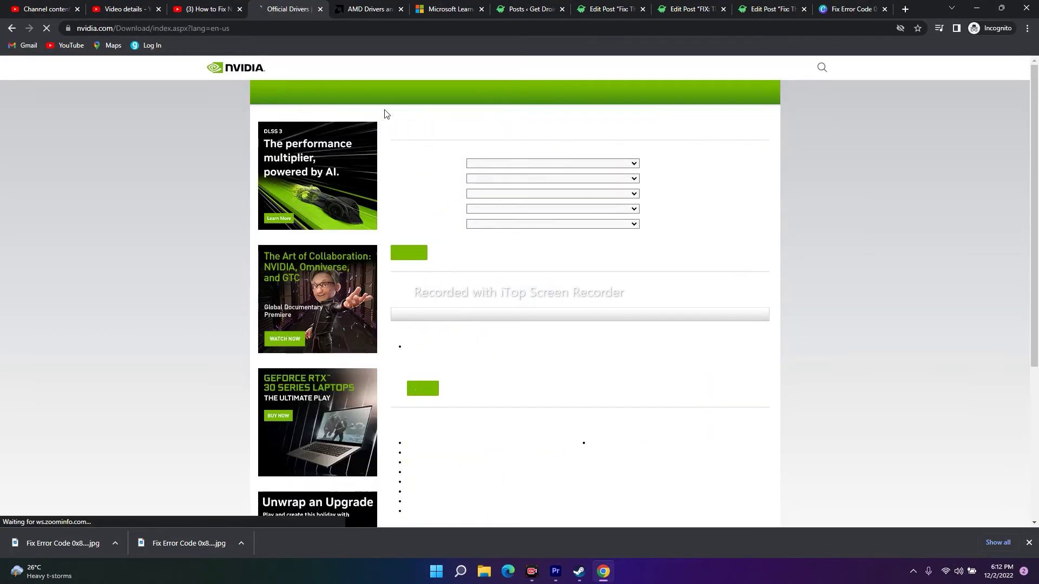
pyautogui.click(334, 13)
pyautogui.click(292, 9)
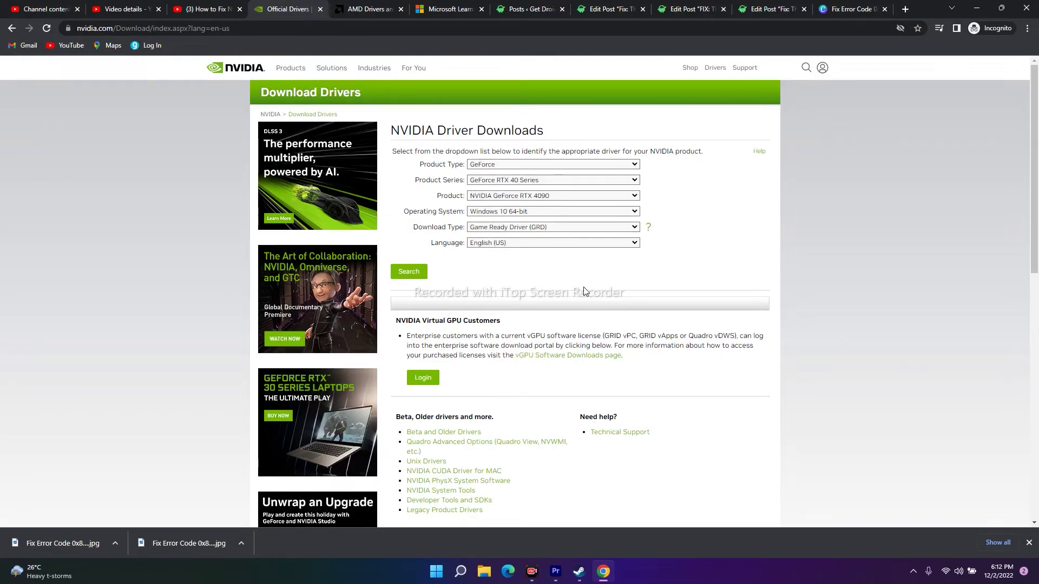
pyautogui.click(511, 212)
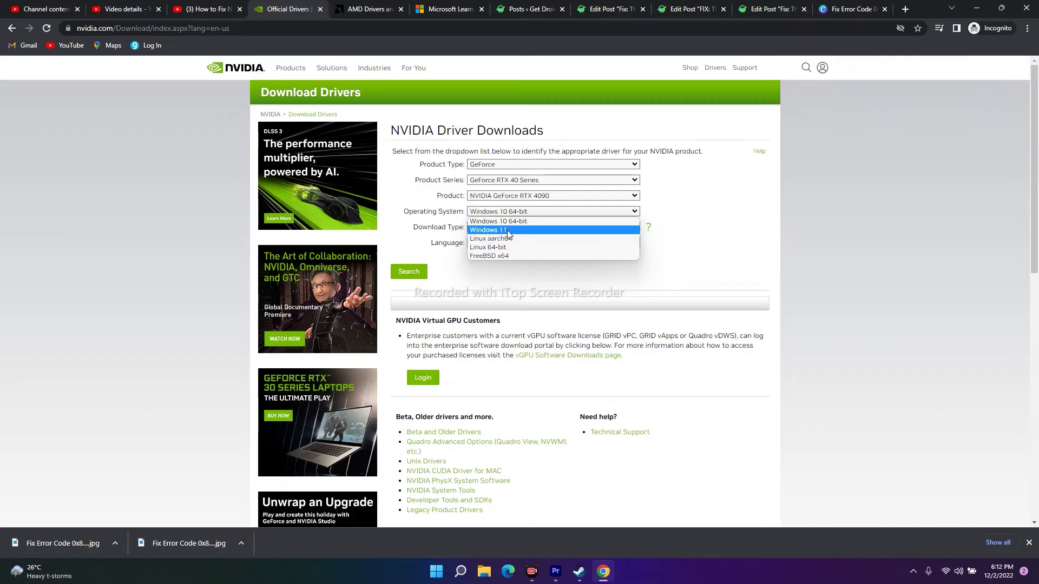
pyautogui.click(508, 229)
pyautogui.click(430, 273)
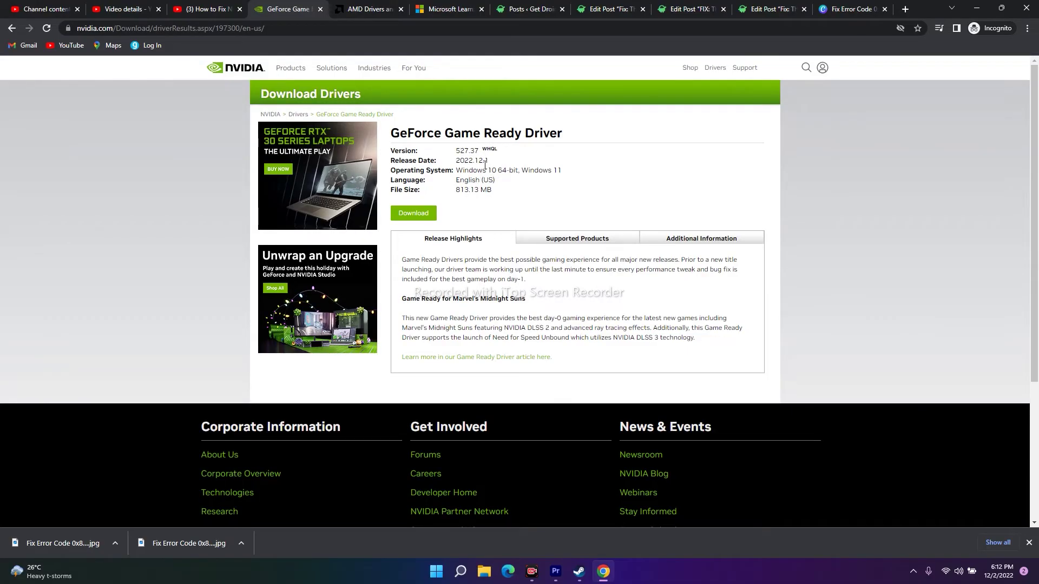
pyautogui.moveTo(490, 161); pyautogui.dragTo(458, 160)
pyautogui.click(461, 188)
# - On AMD's support page, select Graphics, AMD Radeon 5500 Series, AMD Radeon RX 5500 Series and AMD Radeon RX 5500, and submit the selection
pyautogui.click(369, 9)
pyautogui.scroll(-4, 315, 155)
pyautogui.scroll(-5, 385, 228)
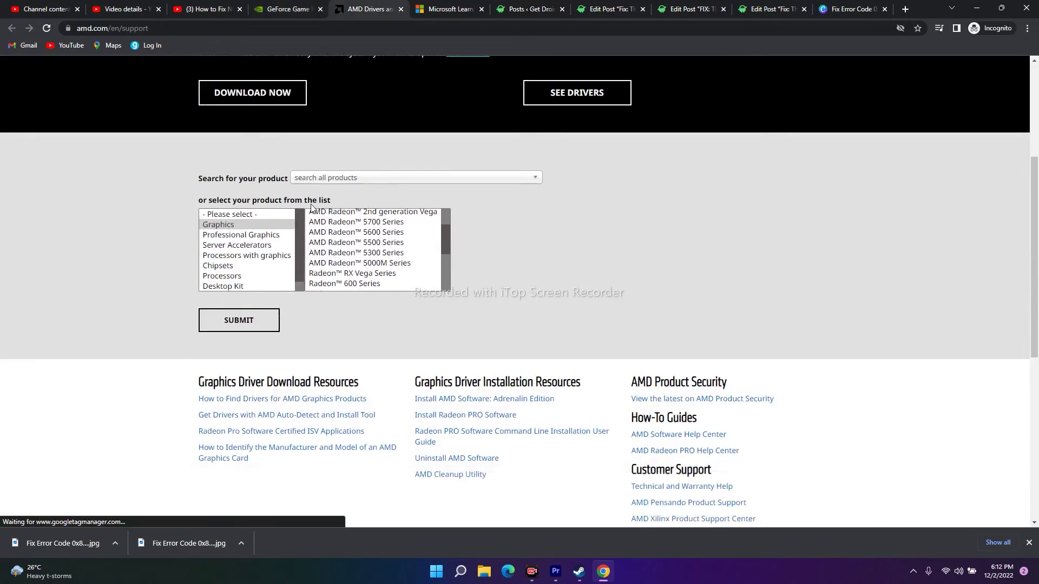
pyautogui.click(221, 228)
pyautogui.click(340, 233)
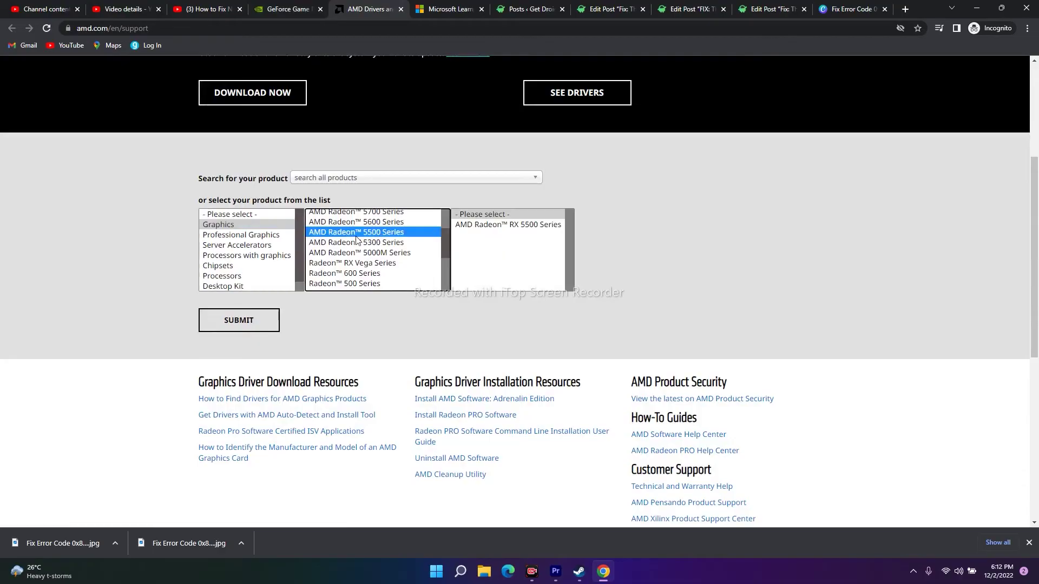
pyautogui.click(481, 226)
pyautogui.click(584, 235)
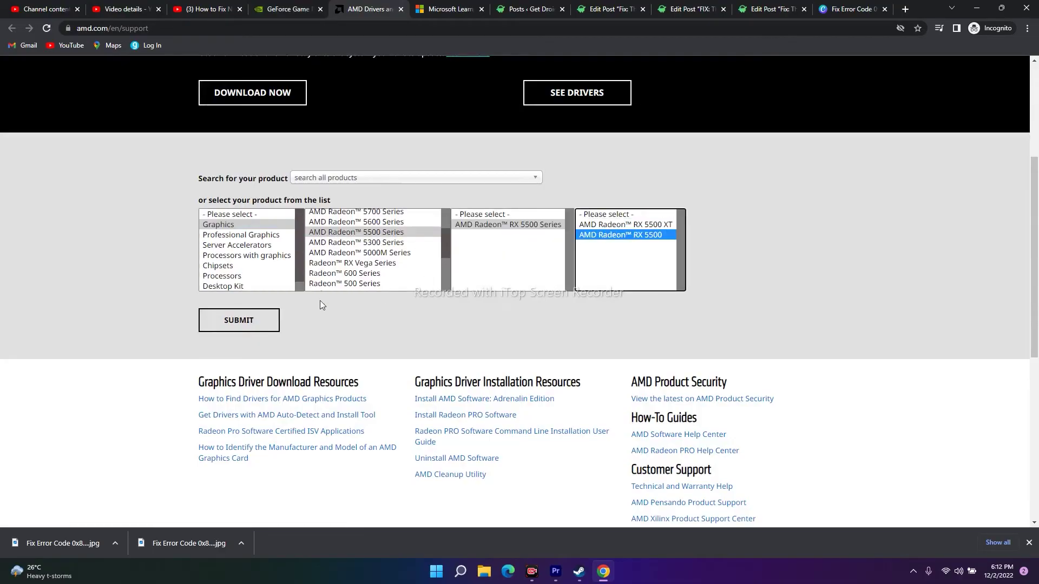
pyautogui.click(260, 320)
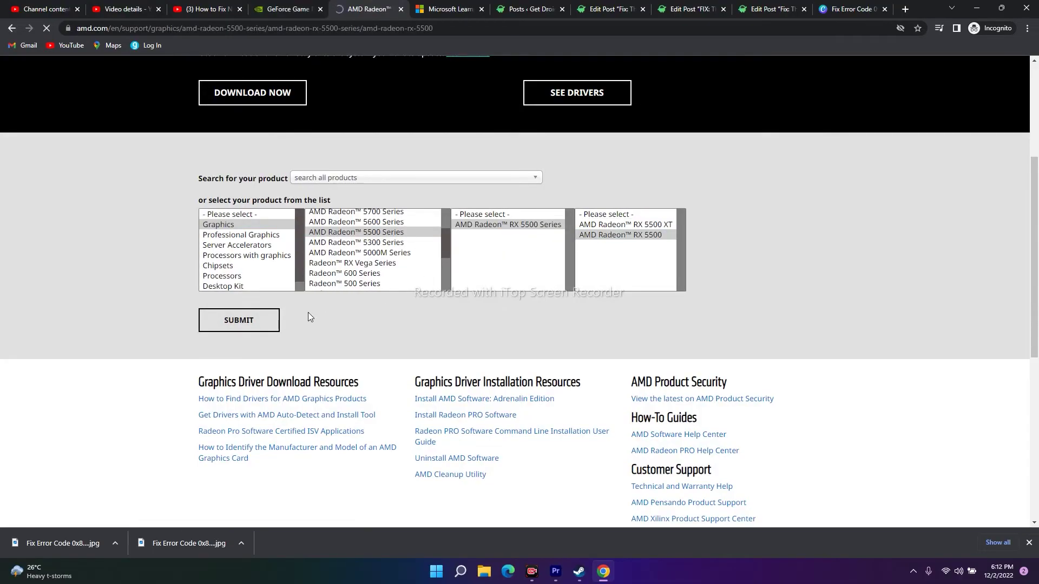
# - Examine the AMD Software: Adrenalin Edition entry among the Windows 11 64-Bit Edition drivers, and collapse that section
pyautogui.scroll(-3, 309, 315)
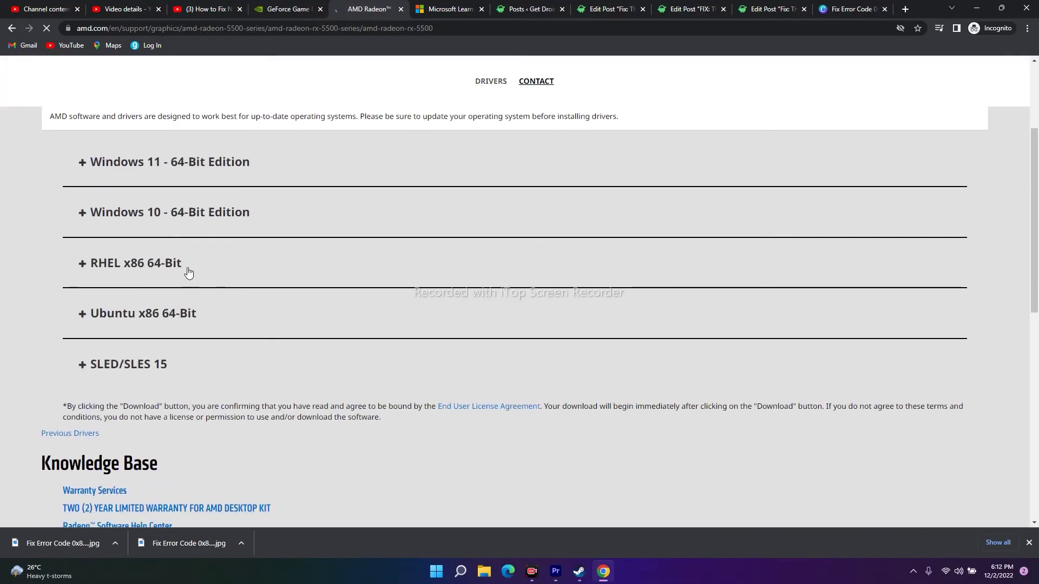
pyautogui.click(83, 163)
pyautogui.moveTo(103, 202); pyautogui.dragTo(284, 202)
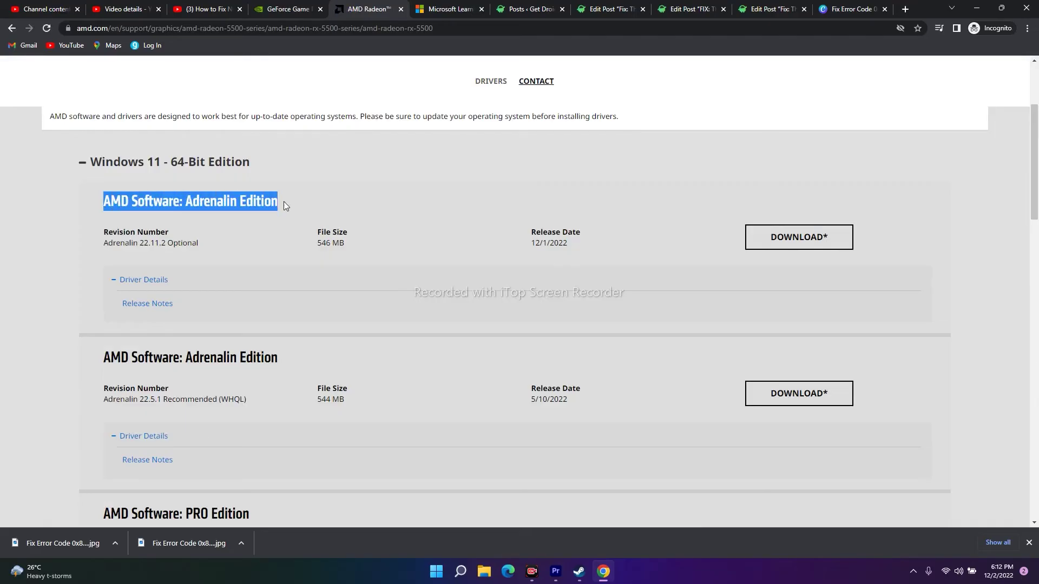
pyautogui.click(258, 205)
pyautogui.click(81, 163)
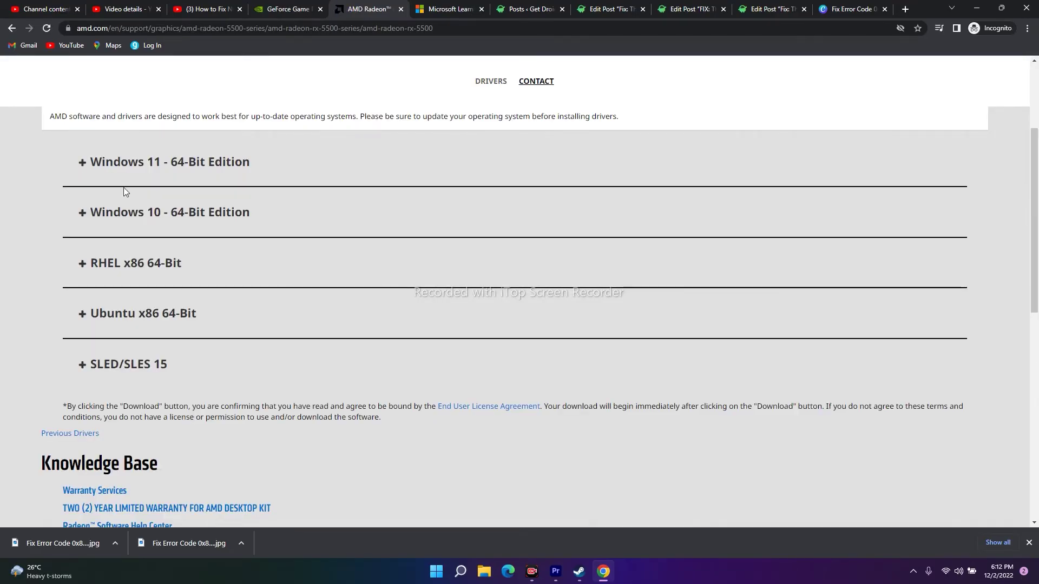
# - Examine the AMD Software: Adrenalin Edition entry under Windows 10 64-Bit Edition, and collapse that section
pyautogui.click(82, 215)
pyautogui.moveTo(101, 249); pyautogui.dragTo(287, 254)
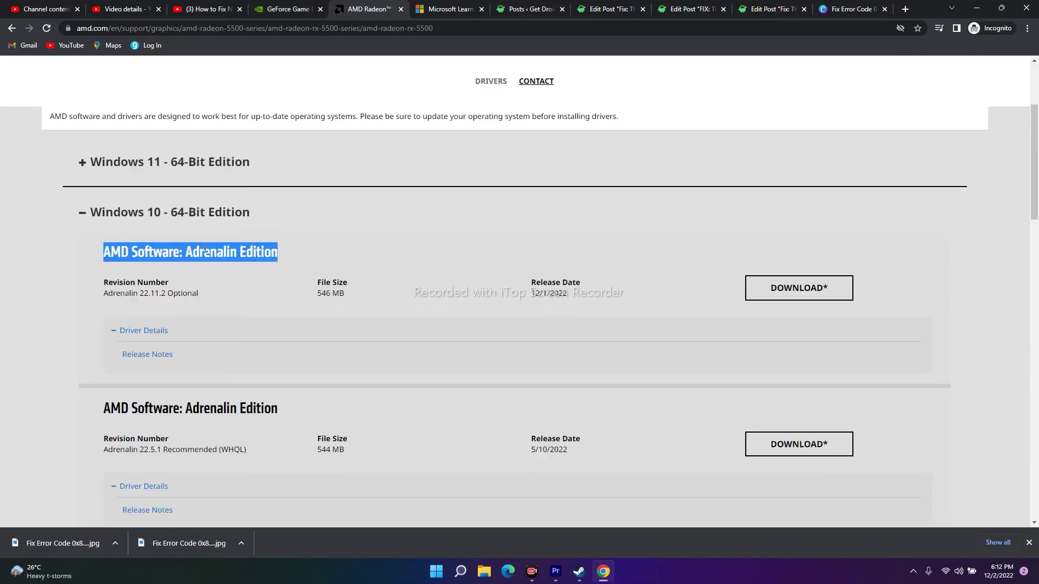
pyautogui.click(95, 223)
pyautogui.scroll(4, 292, 244)
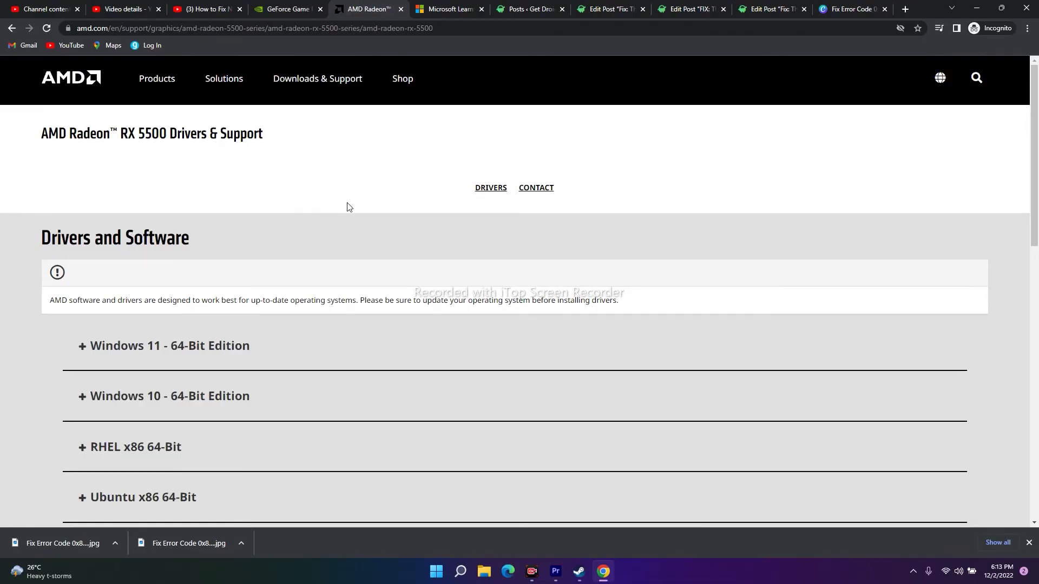
# - Load google.com in the browser tab that holds the Microsoft Learn page
pyautogui.click(438, 10)
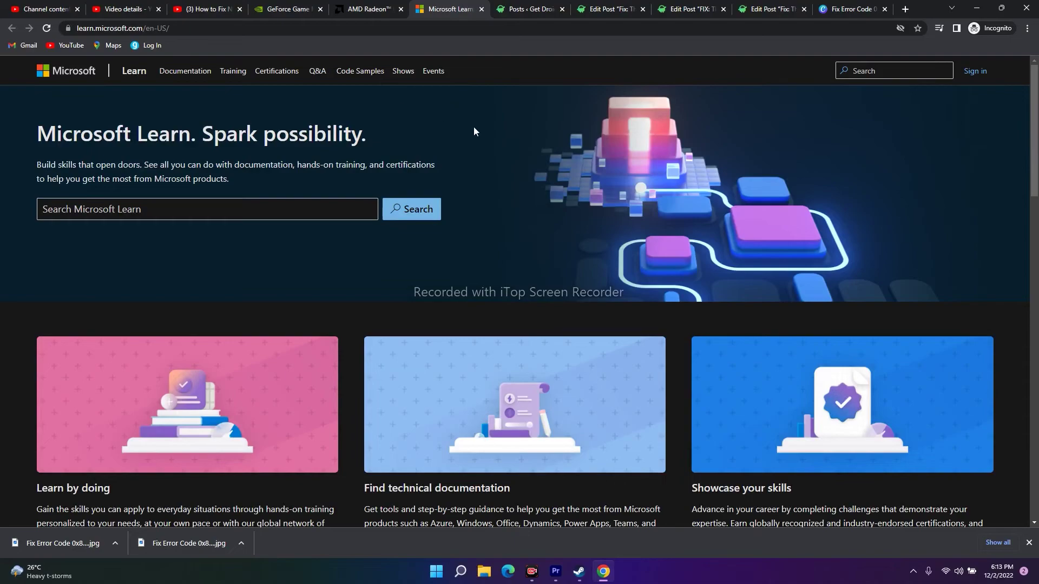
pyautogui.scroll(-5, 494, 132)
pyautogui.scroll(5, 494, 132)
pyautogui.click(176, 29)
pyautogui.write('google.com')
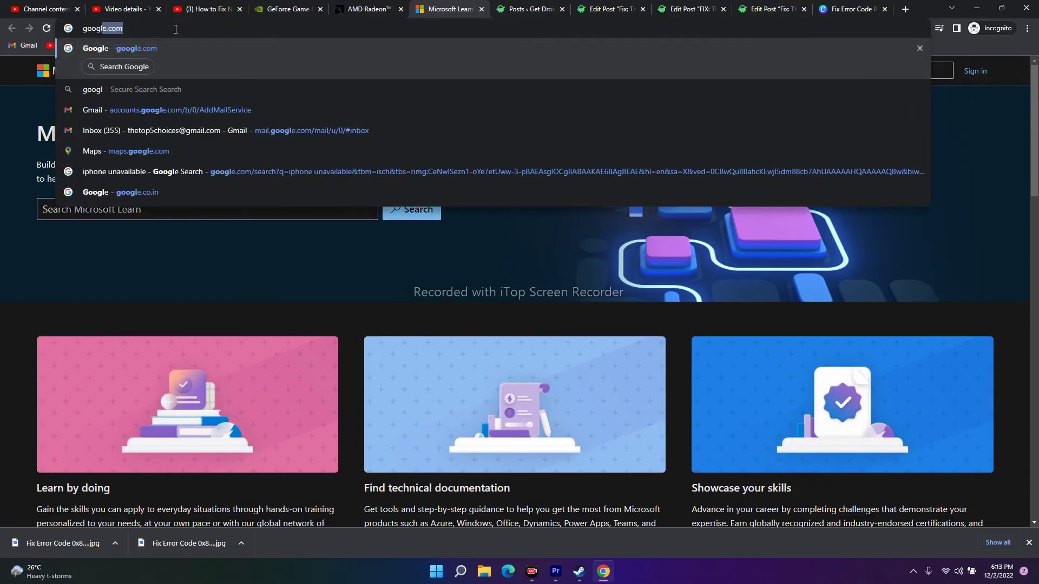
pyautogui.press('Return')
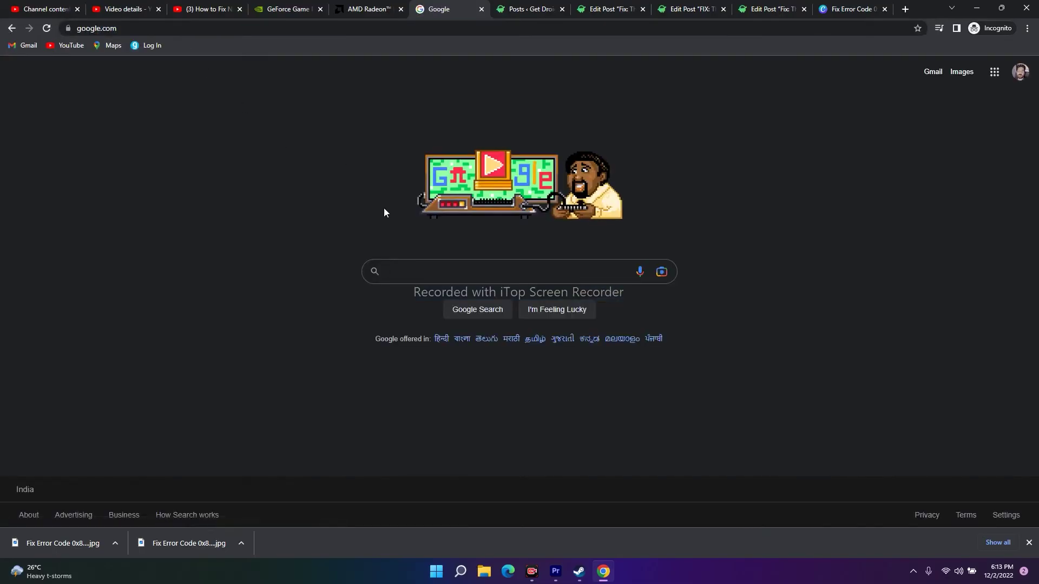
# - Search Google for "microsoft visual c++ download" and open the Latest supported Visual C++ Redistributable downloads result
pyautogui.write('micros')
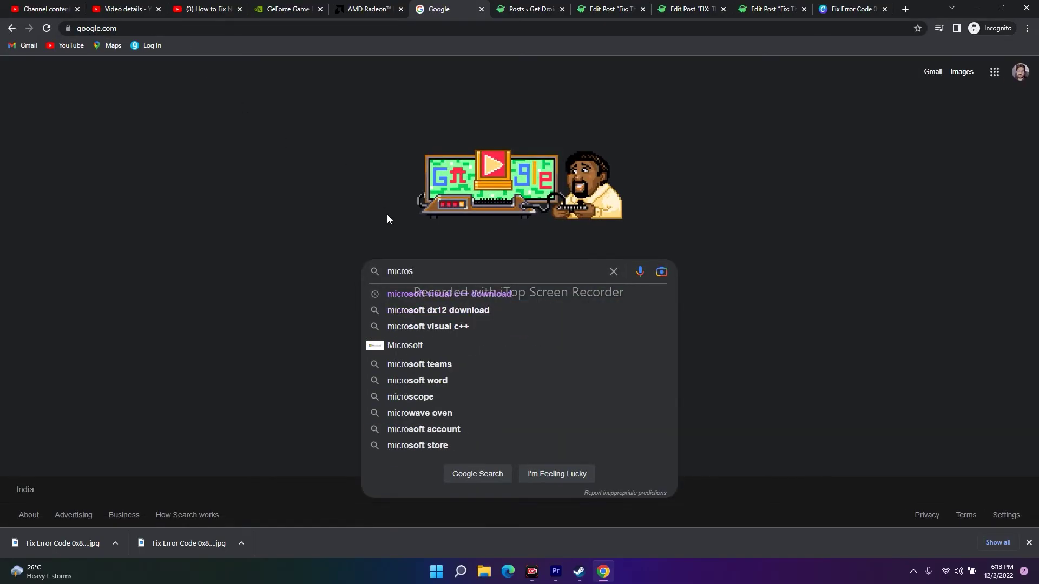
pyautogui.write('t')
pyautogui.press('BackSpace')
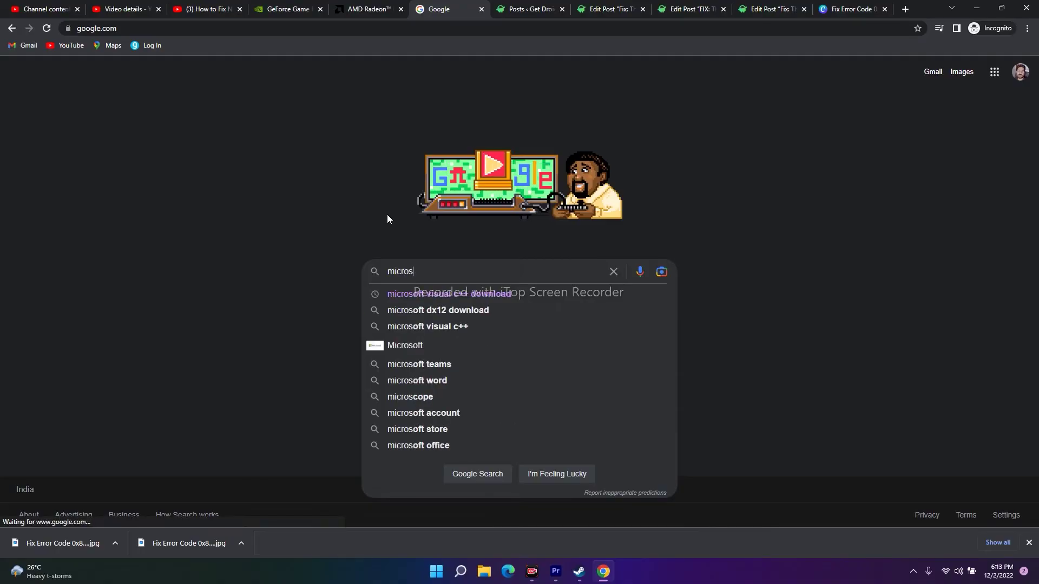
pyautogui.press('Down')
pyautogui.press('Return')
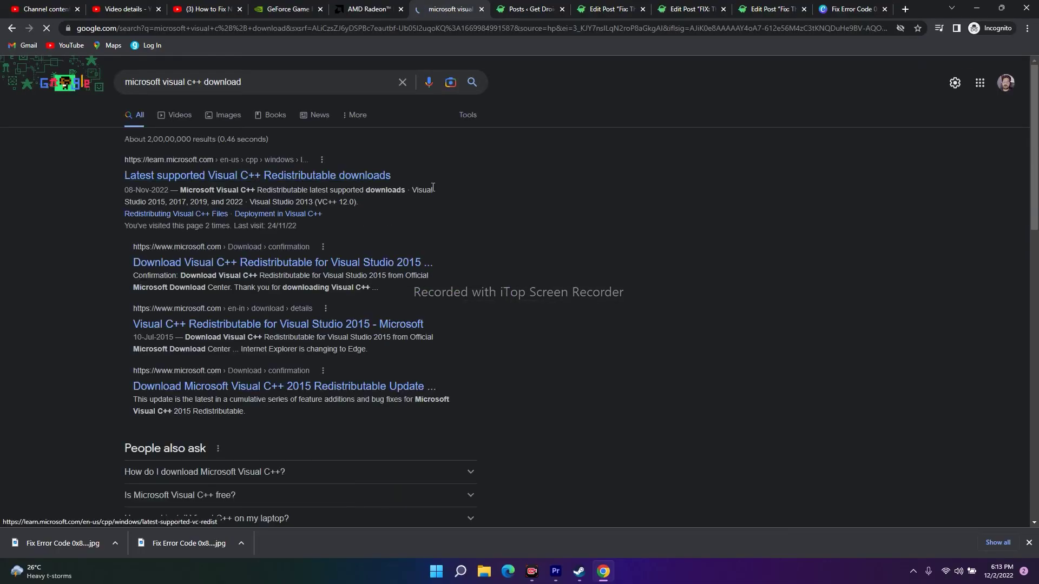
# - Locate the X86 and X64 packages in the Visual Studio 2015, 2017, 2019, and 2022 table, and minimize the browser
pyautogui.scroll(-5, 608, 230)
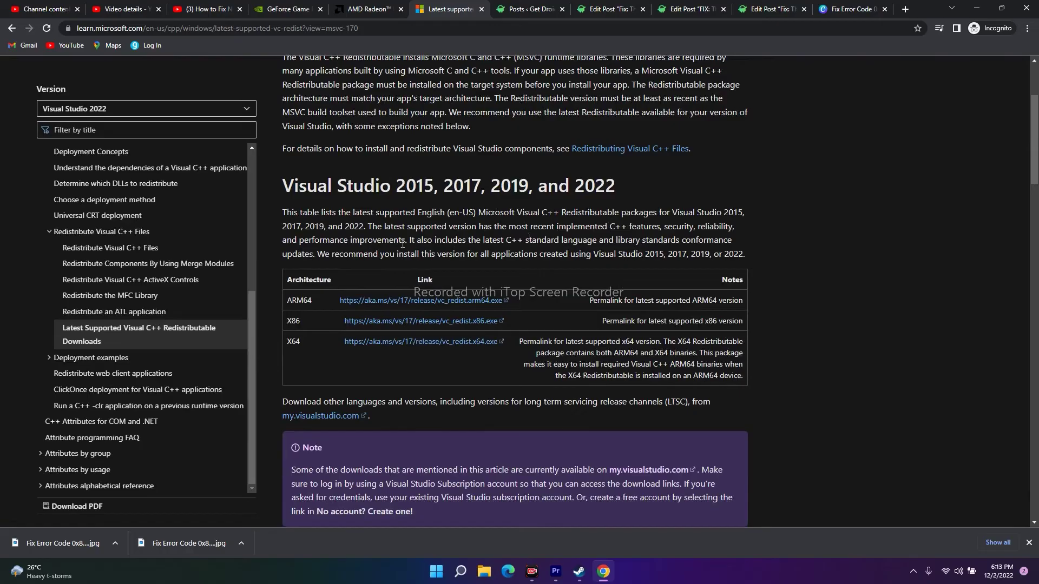
pyautogui.scroll(-2, 417, 244)
pyautogui.doubleClick(289, 213)
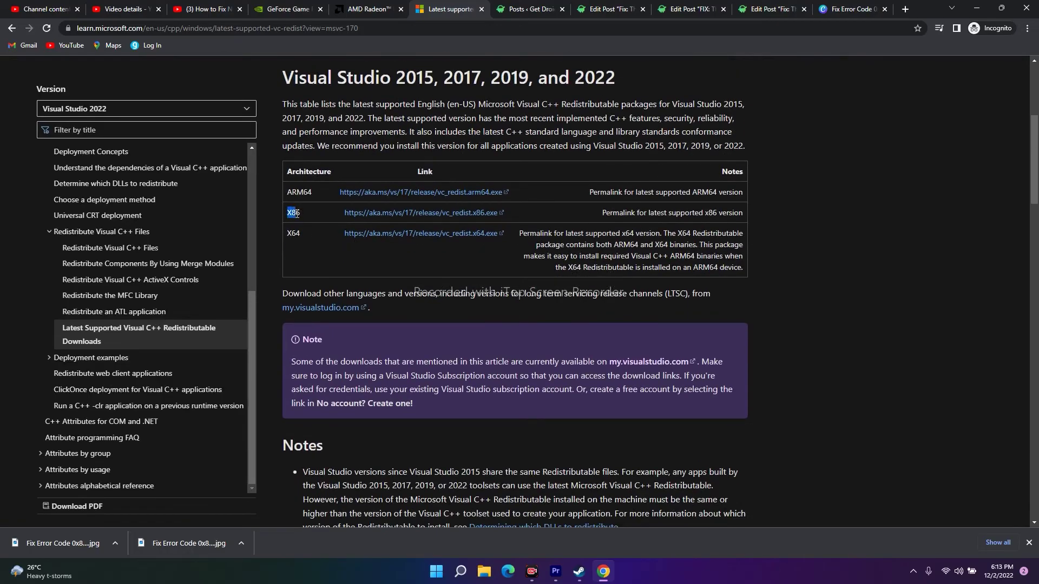
pyautogui.click(297, 228)
pyautogui.moveTo(301, 233); pyautogui.dragTo(287, 234)
pyautogui.click(299, 234)
pyautogui.click(976, 7)
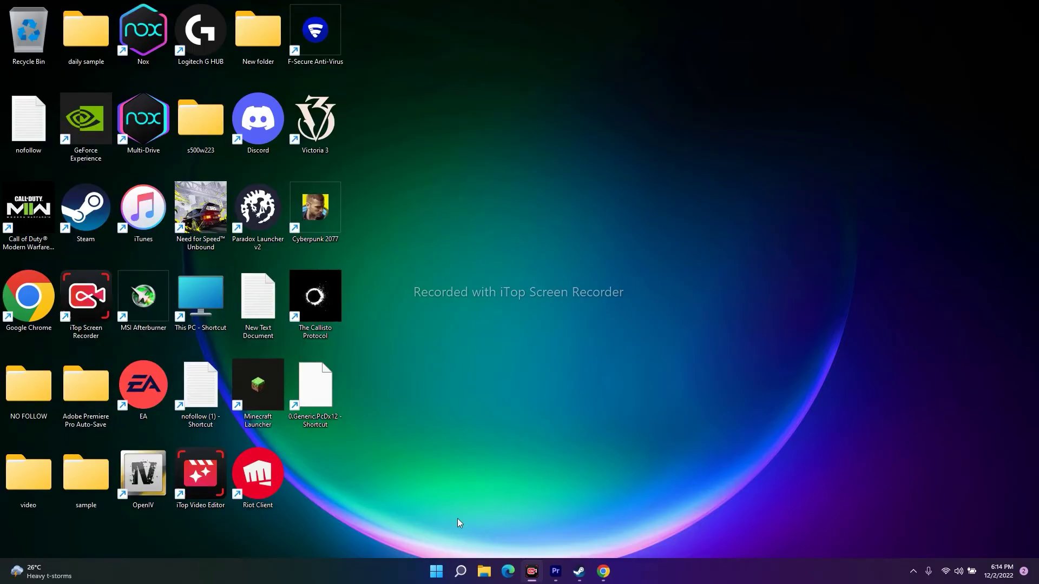
# - In System Configuration, hide all Microsoft services, disable all the remaining services, apply the change, and exit without restarting
pyautogui.click(461, 571)
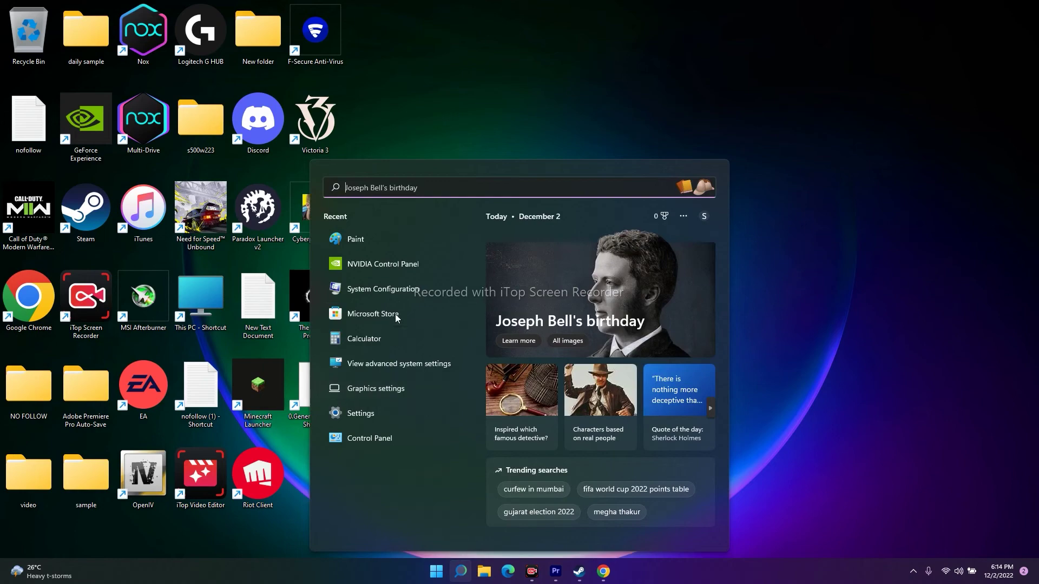
pyautogui.click(395, 288)
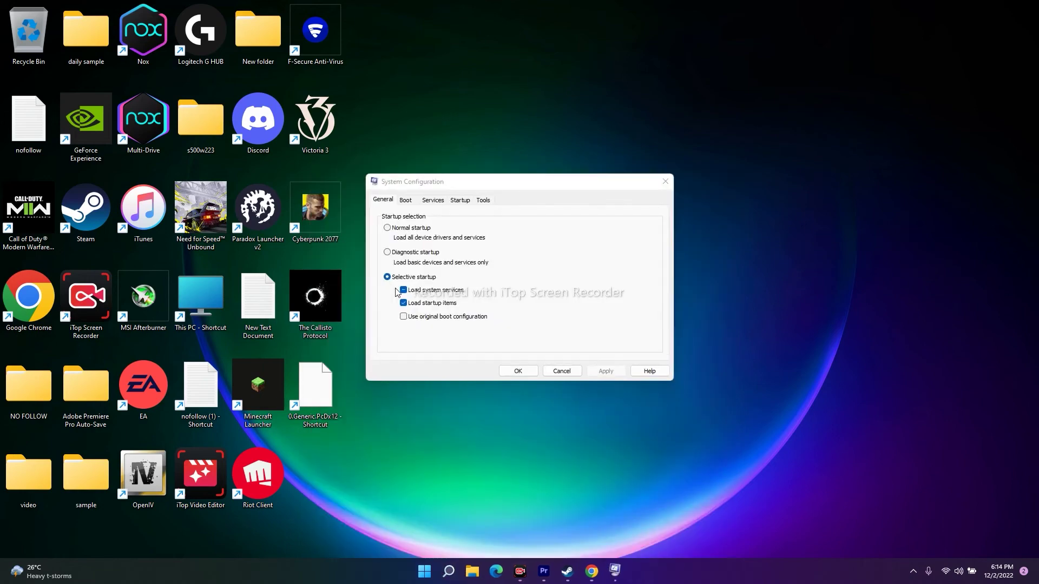
pyautogui.click(434, 205)
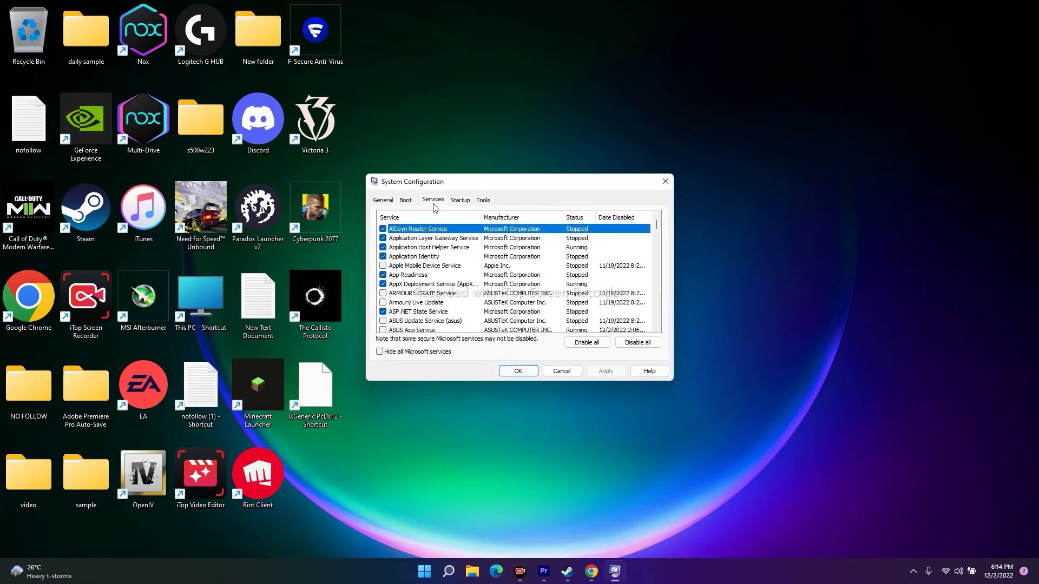
pyautogui.click(394, 353)
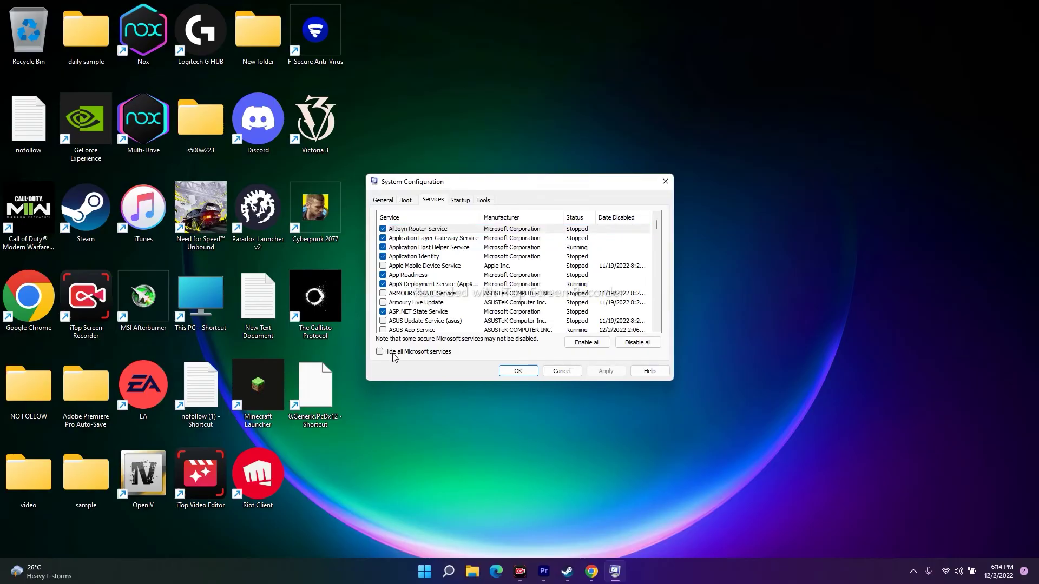
pyautogui.click(637, 343)
pyautogui.click(606, 371)
pyautogui.click(552, 370)
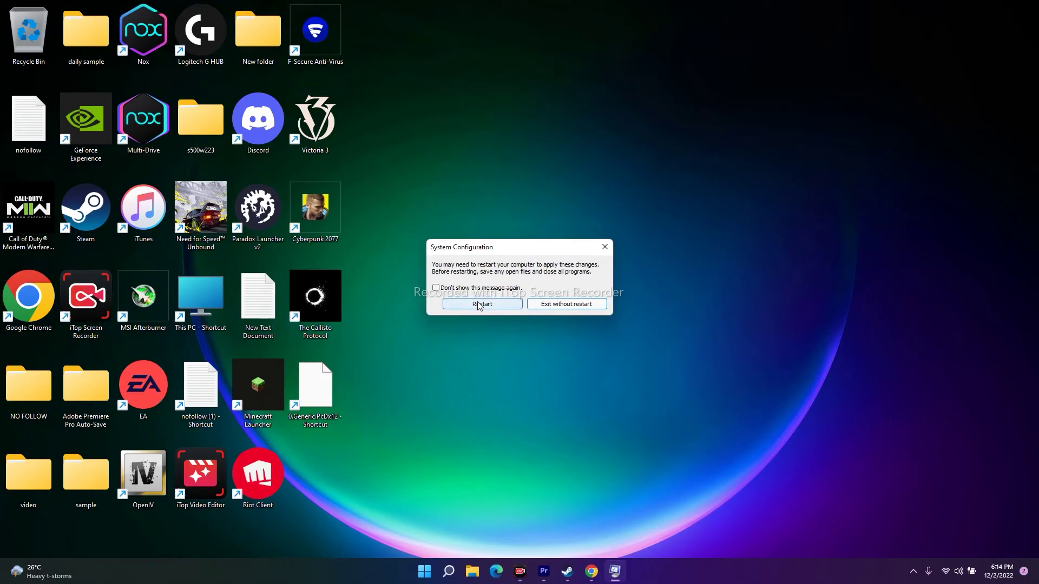
pyautogui.click(558, 304)
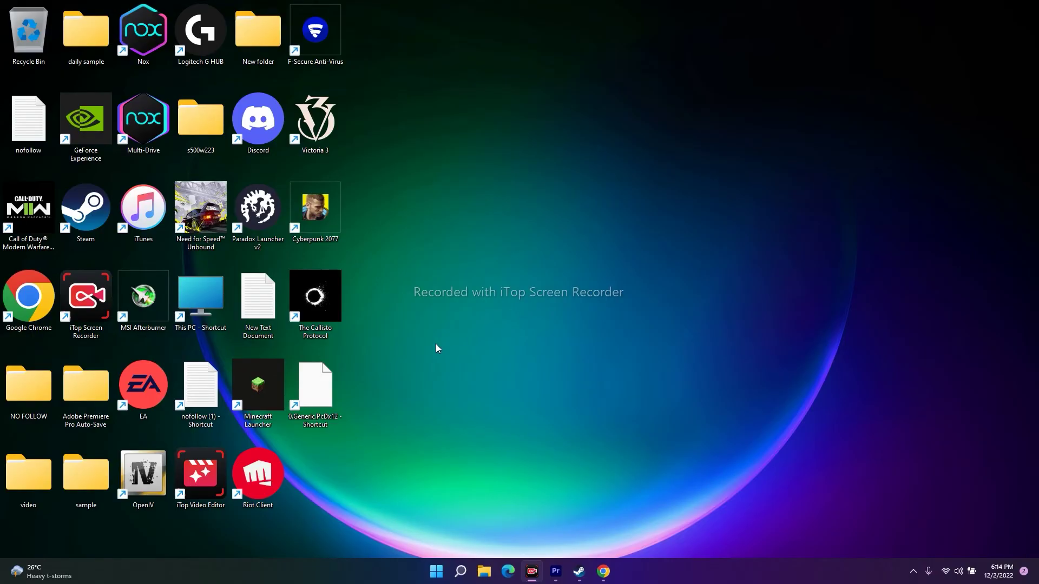
# - Check the installed RAM in the device specifications of Windows Settings' About page, and close Settings
pyautogui.click(461, 572)
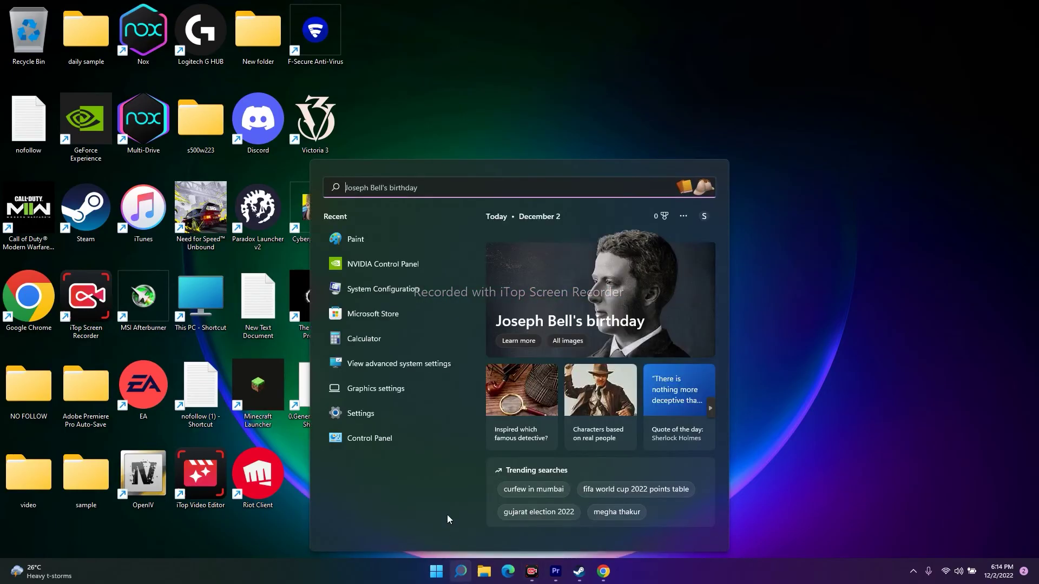
pyautogui.click(364, 412)
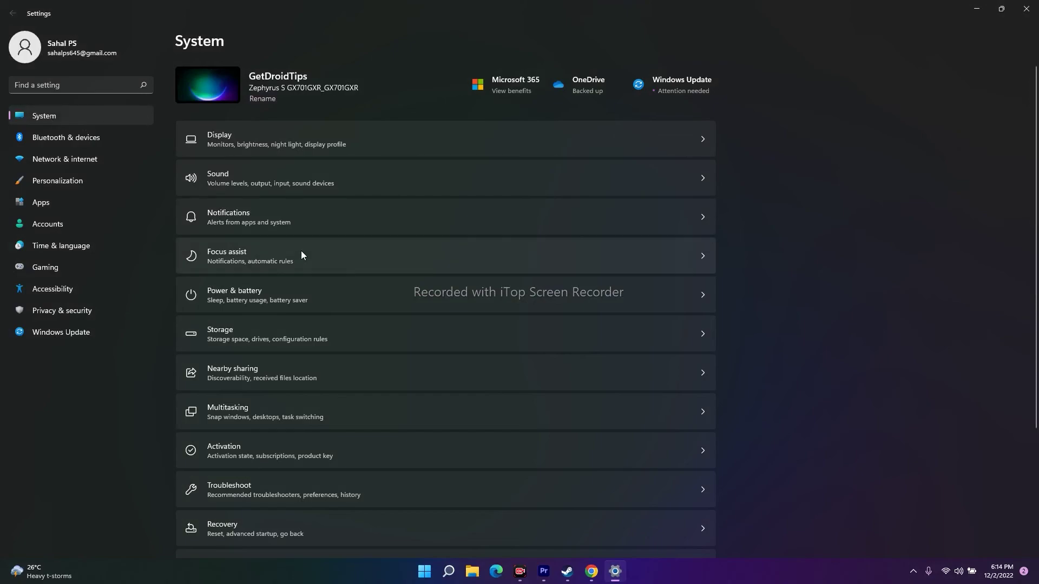
pyautogui.scroll(-3, 301, 251)
pyautogui.click(234, 509)
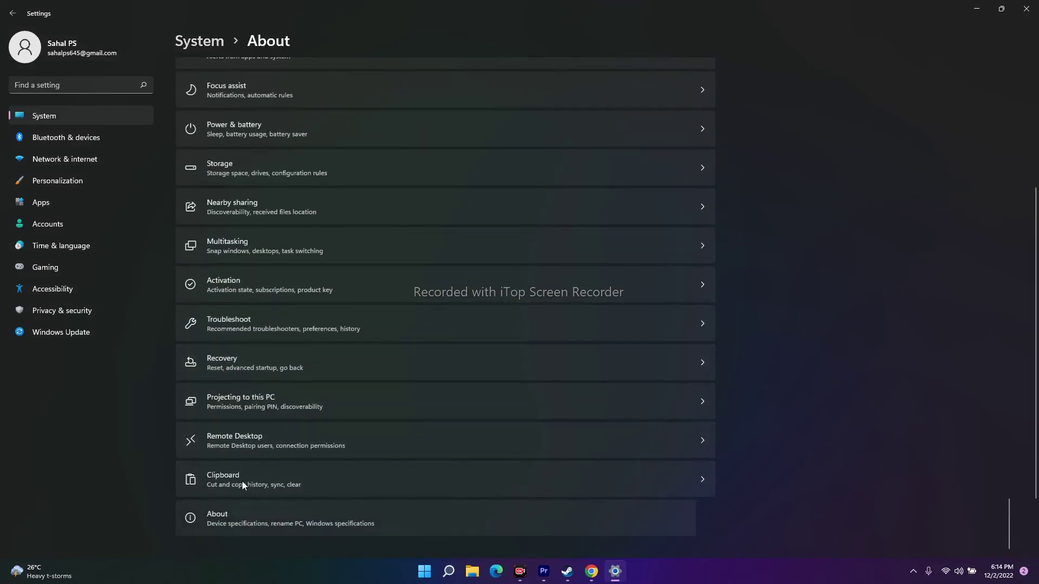
pyautogui.moveTo(271, 175)
pyautogui.mouseDown()
pyautogui.moveTo(296, 175)
pyautogui.moveTo(269, 175)
pyautogui.mouseUp()
pyautogui.click(305, 174)
pyautogui.click(302, 174)
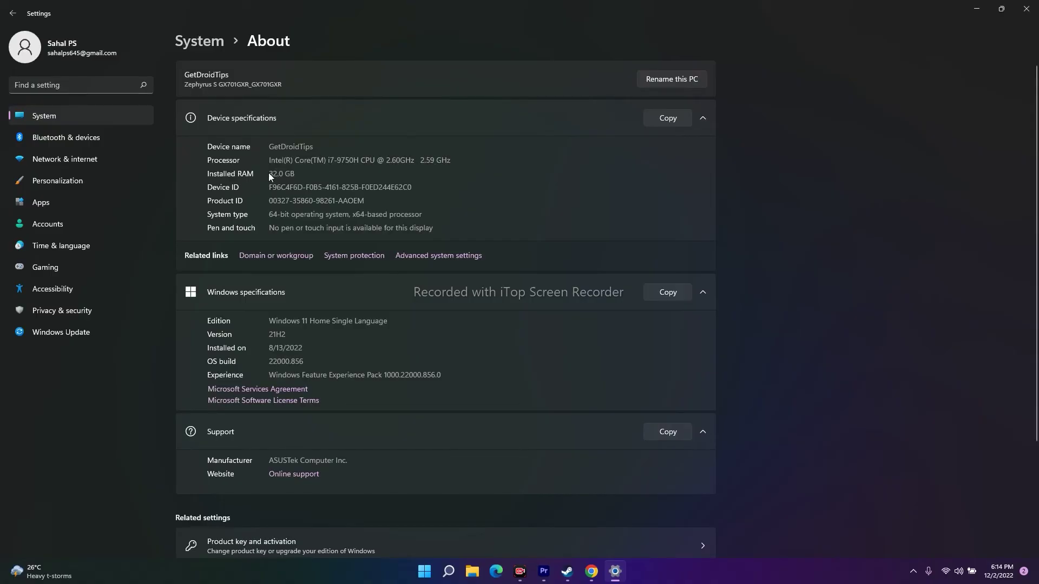
pyautogui.moveTo(271, 174); pyautogui.dragTo(297, 174)
pyautogui.click(300, 174)
pyautogui.click(1026, 8)
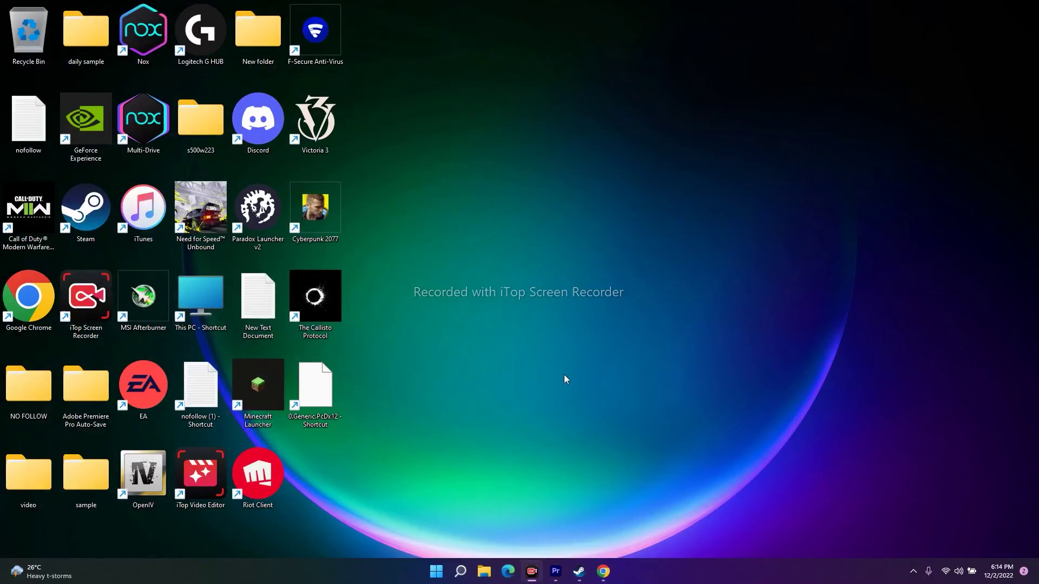
# - From the advanced system settings, open the Virtual Memory settings through the advanced performance options
pyautogui.click(461, 571)
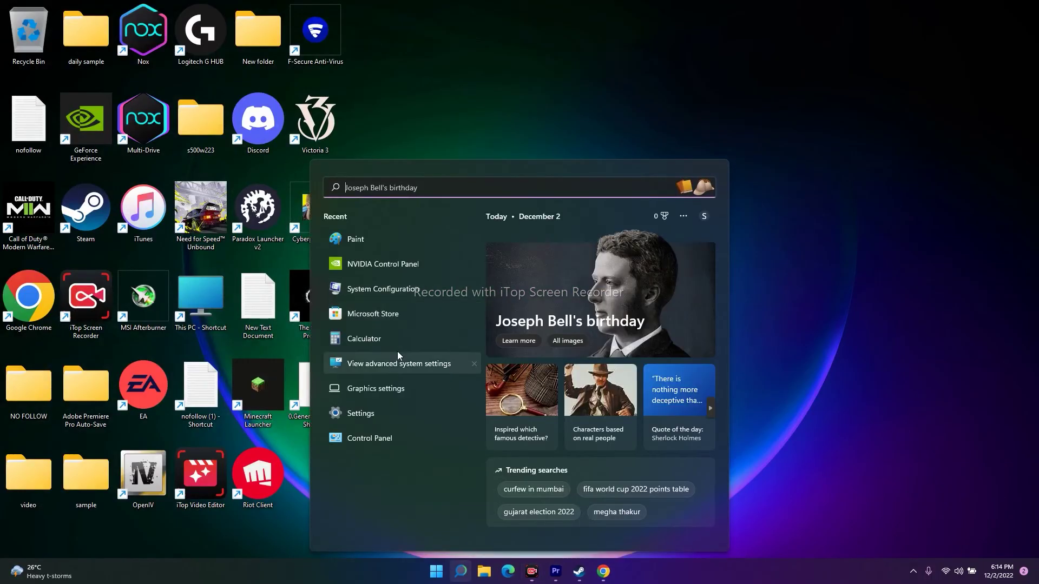
pyautogui.click(400, 366)
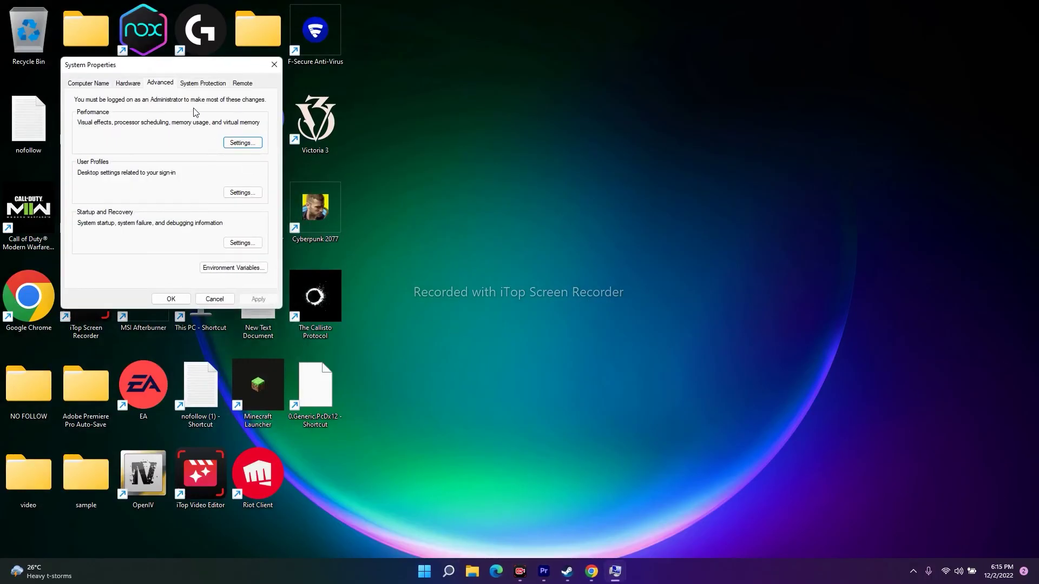
pyautogui.moveTo(168, 69); pyautogui.dragTo(575, 65)
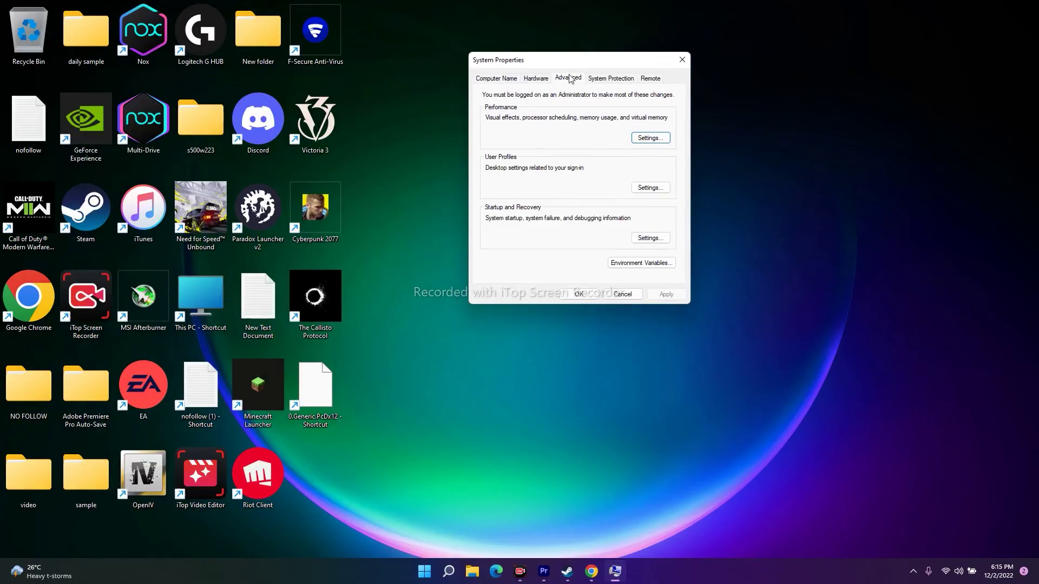
pyautogui.click(651, 139)
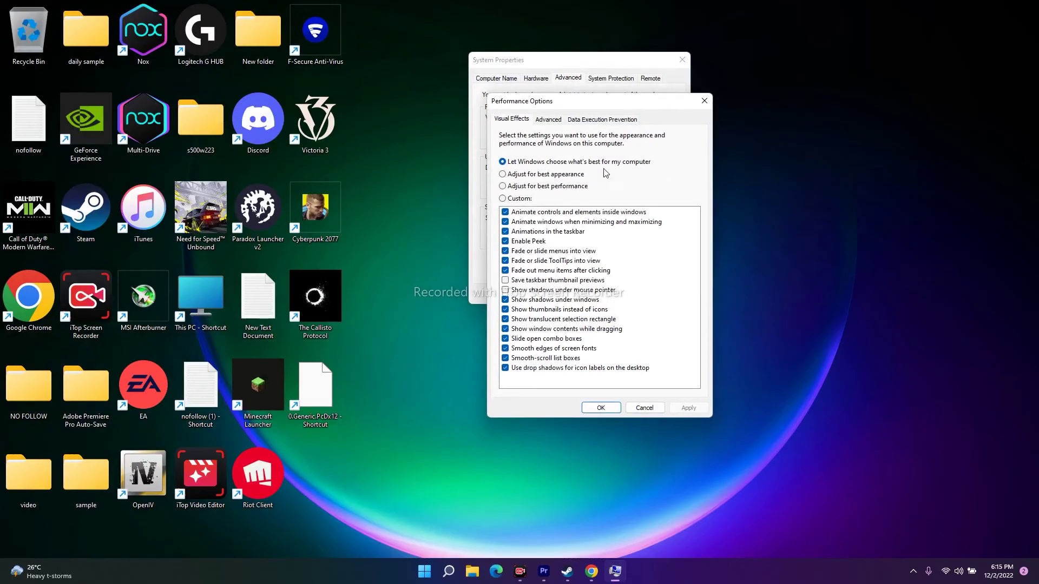
pyautogui.click(547, 120)
pyautogui.click(670, 259)
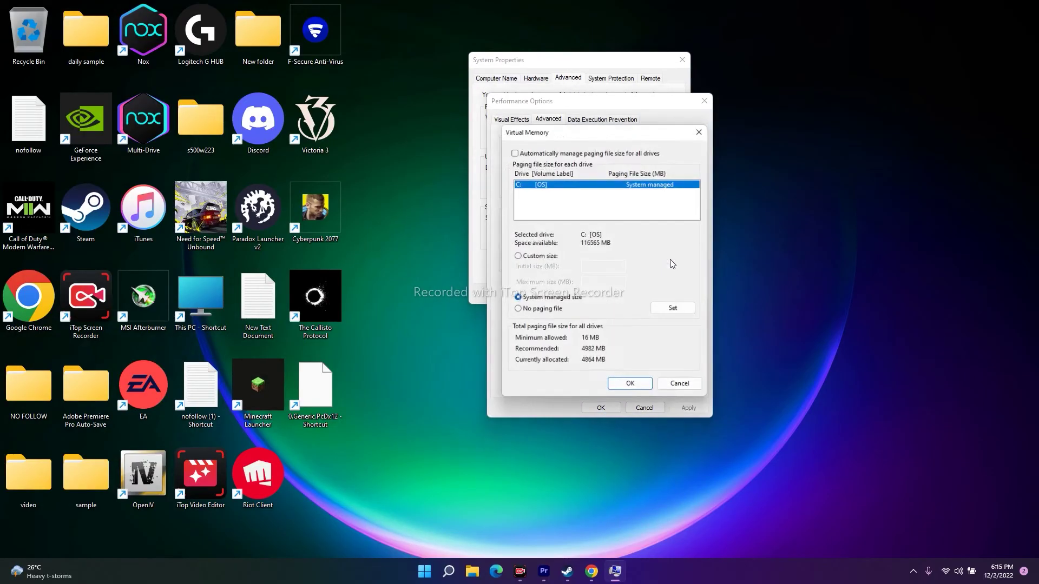
# - Leave automatic paging file management off and select a custom size for drive C:
pyautogui.click(513, 151)
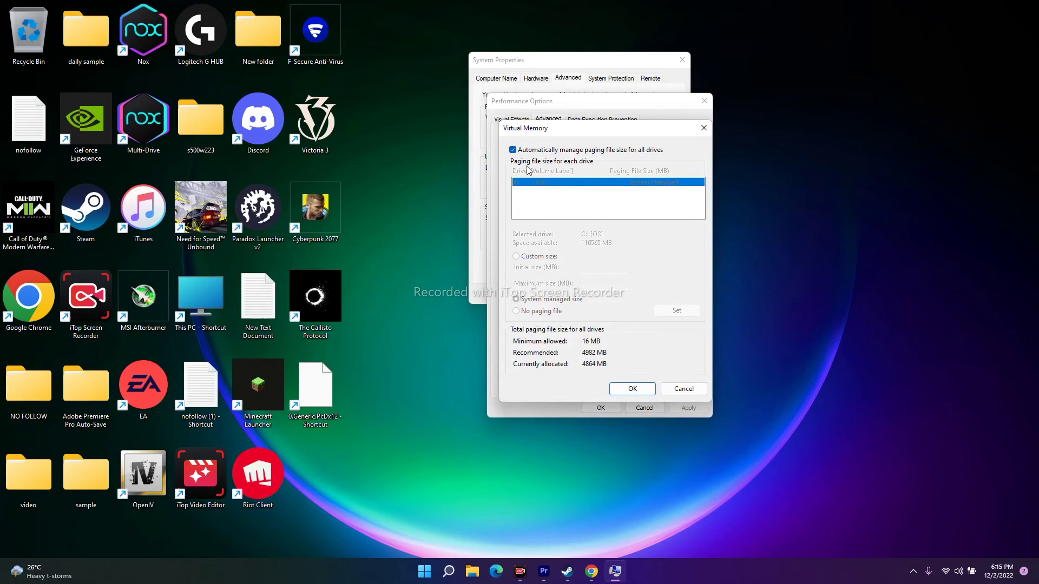
pyautogui.click(513, 150)
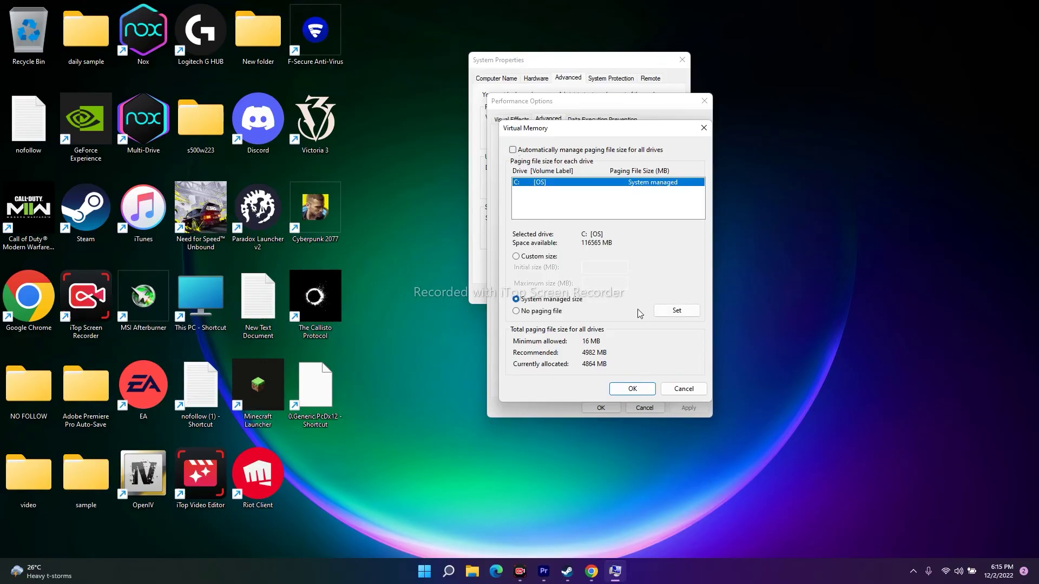
pyautogui.click(521, 258)
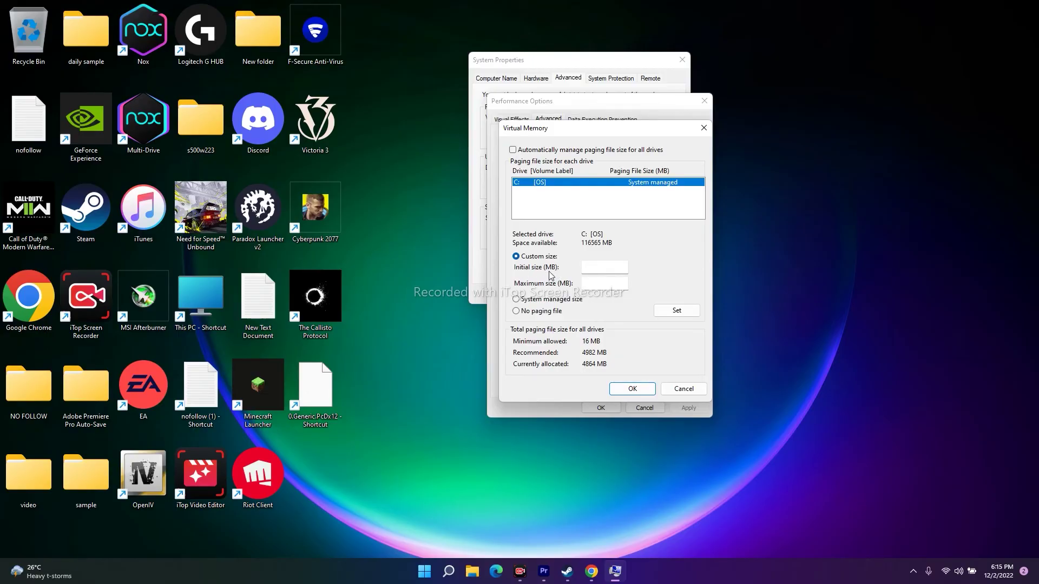
# - In Calculator, convert 32 GB of RAM to megabytes by multiplying 32 by 1024
pyautogui.click(449, 571)
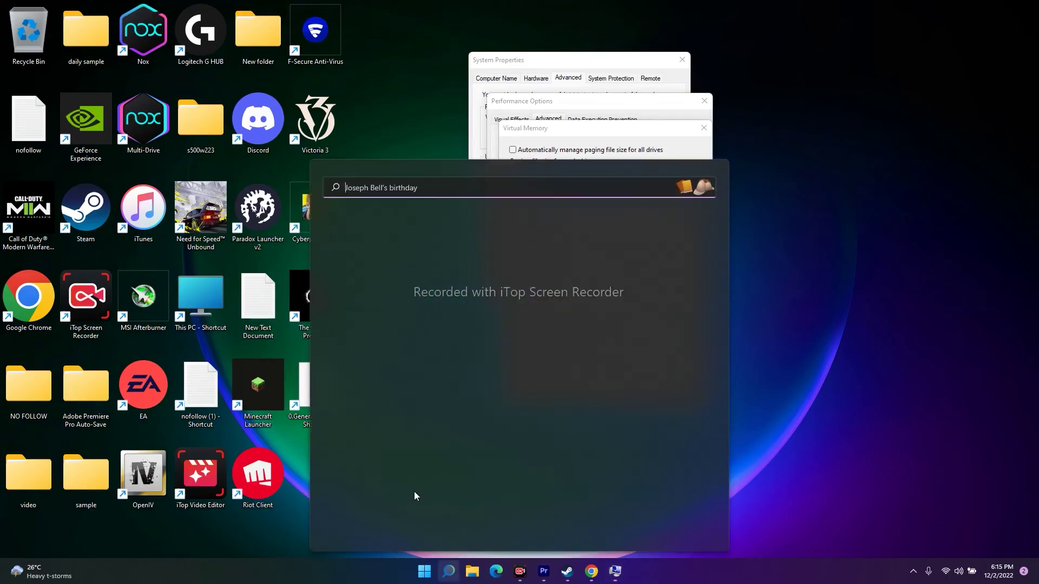
pyautogui.click(365, 339)
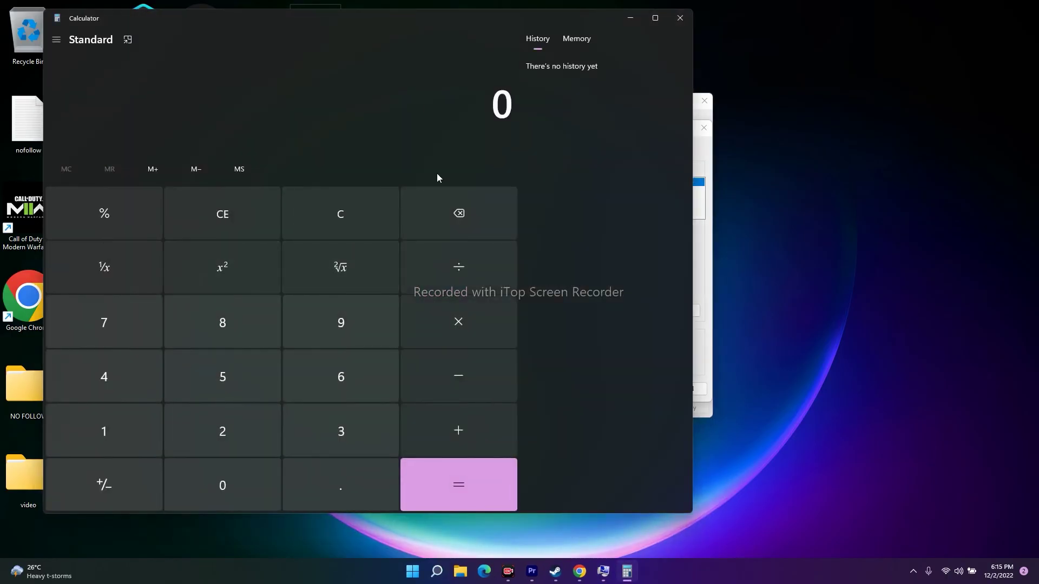
pyautogui.click(630, 18)
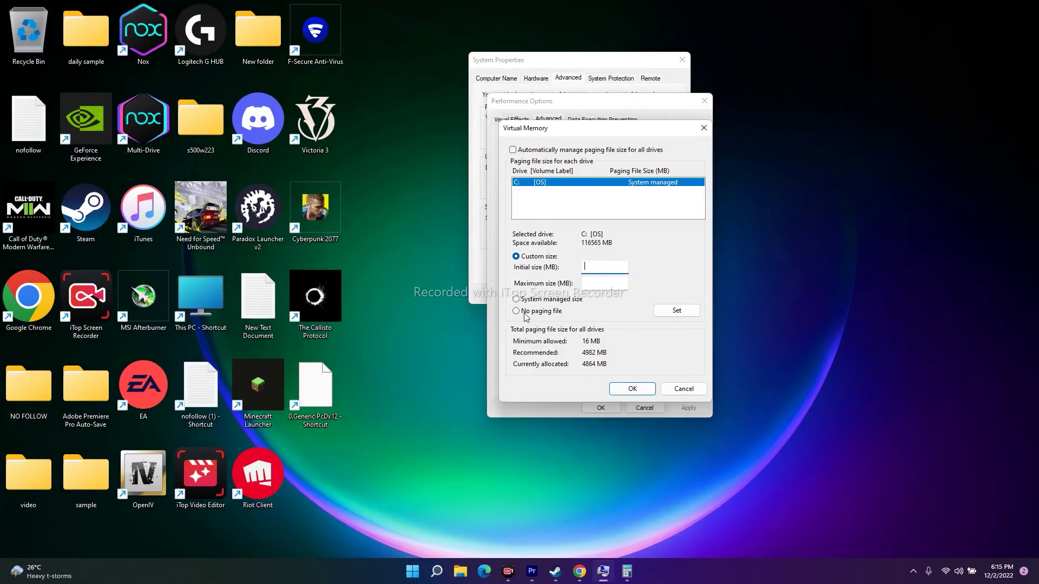
pyautogui.click(626, 571)
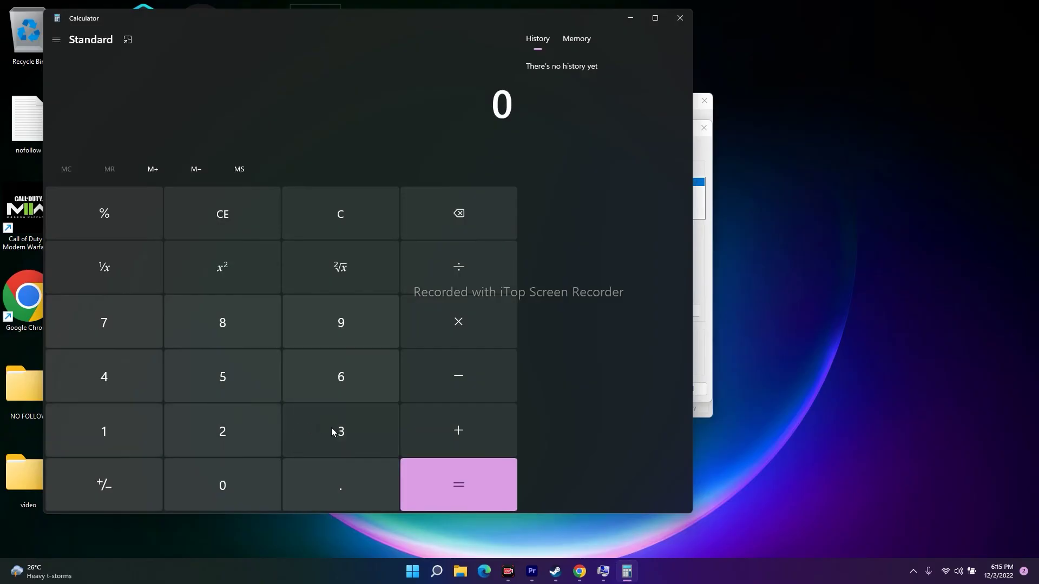
pyautogui.click(335, 427)
pyautogui.click(224, 428)
pyautogui.click(441, 336)
pyautogui.click(124, 420)
pyautogui.click(202, 473)
pyautogui.click(195, 420)
pyautogui.press('4')
pyautogui.click(439, 478)
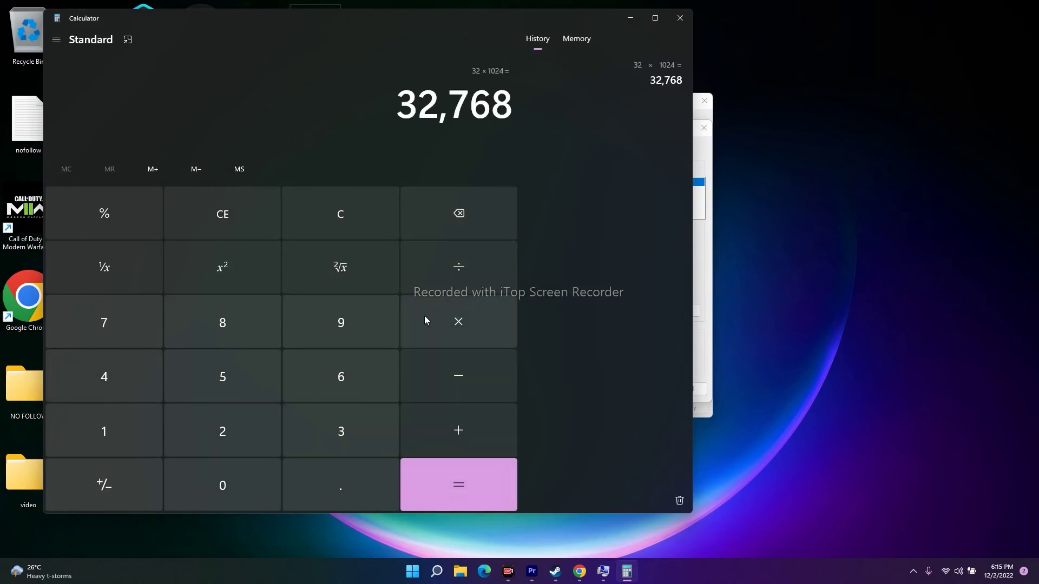
# - Multiply the 32,768 MB result by 1.5 in Calculator and copy the product
pyautogui.click(459, 320)
pyautogui.click(124, 419)
pyautogui.click(292, 479)
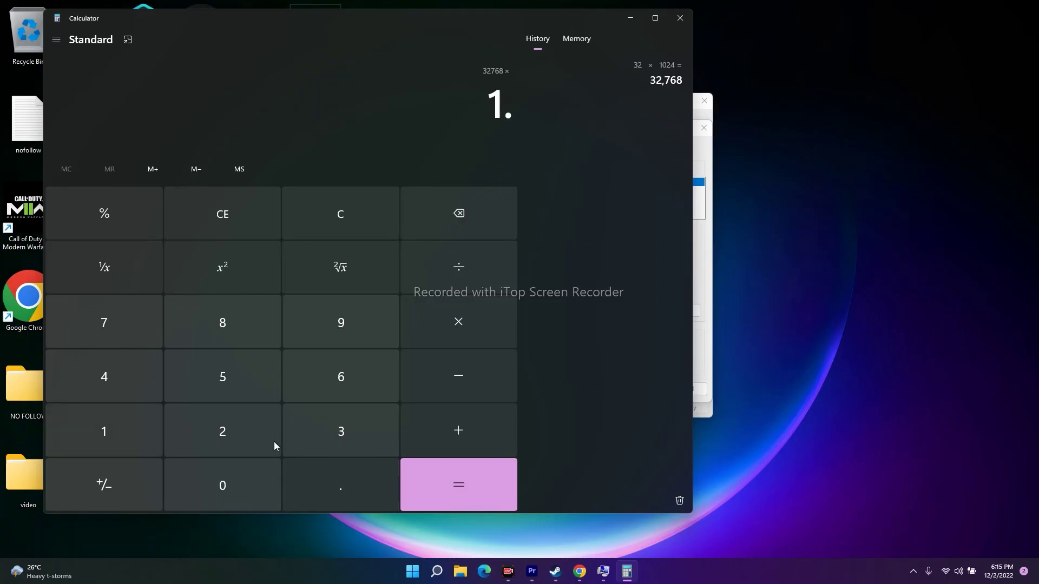
pyautogui.click(248, 381)
pyautogui.click(452, 492)
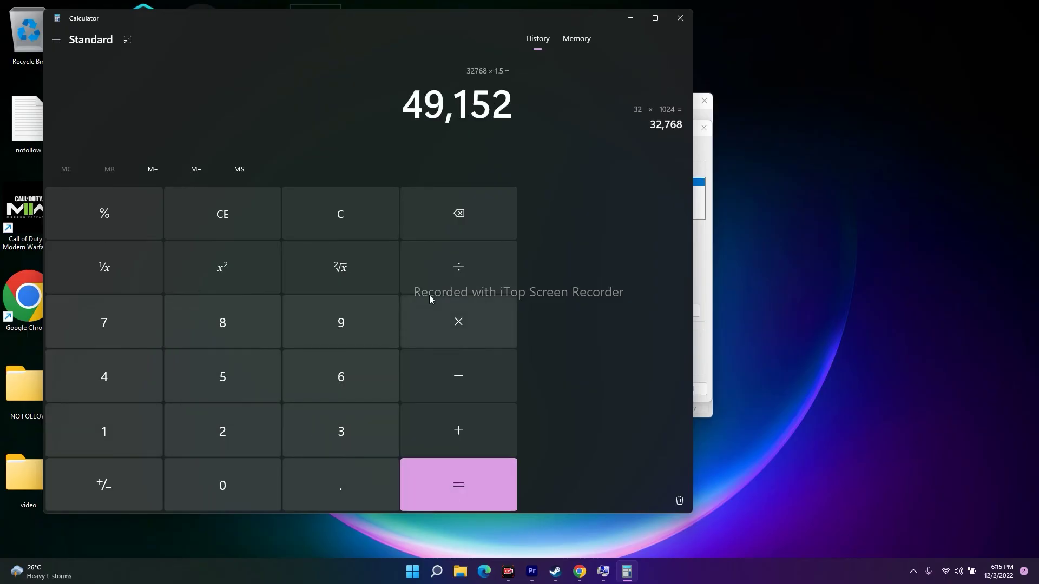
pyautogui.rightClick(411, 102)
pyautogui.click(511, 123)
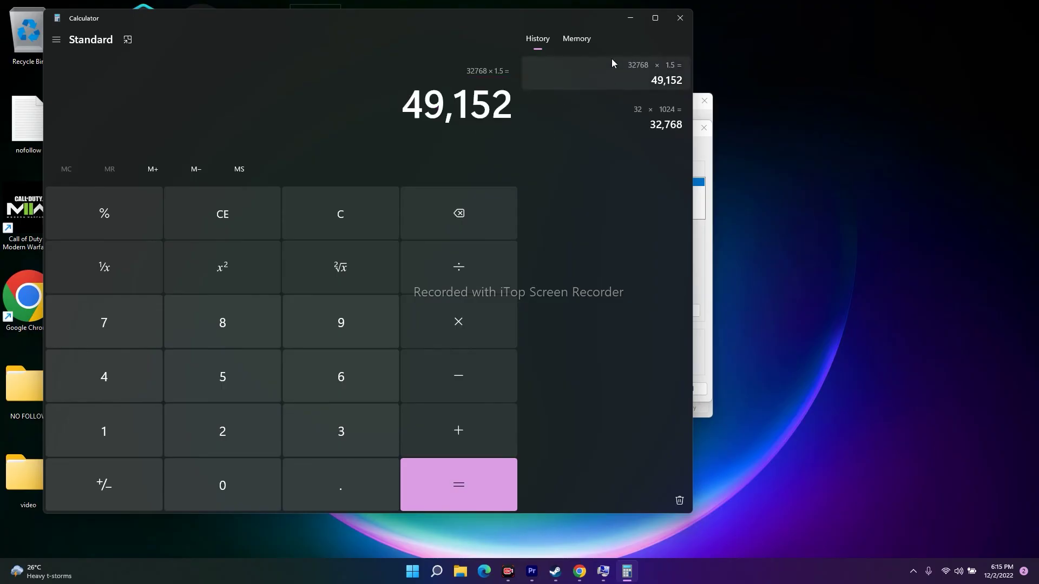
# - Return to the Virtual Memory settings and paste 49,152 MB as the custom initial size for drive C:
pyautogui.click(630, 18)
pyautogui.rightClick(590, 268)
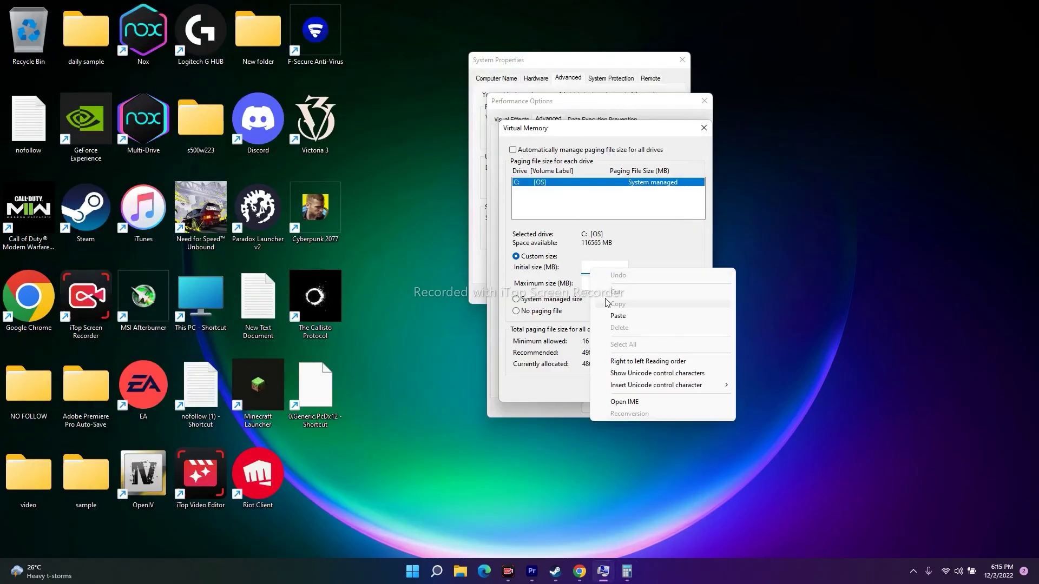
pyautogui.click(618, 315)
pyautogui.click(605, 283)
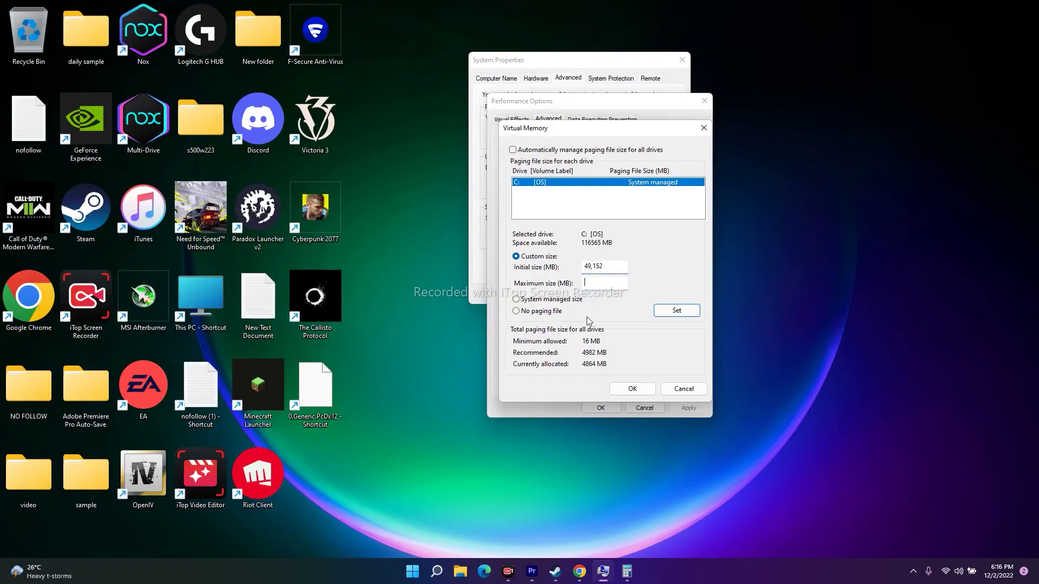
# - Back in Calculator, clear the previous result and calculate 32 times 1024 again
pyautogui.click(627, 571)
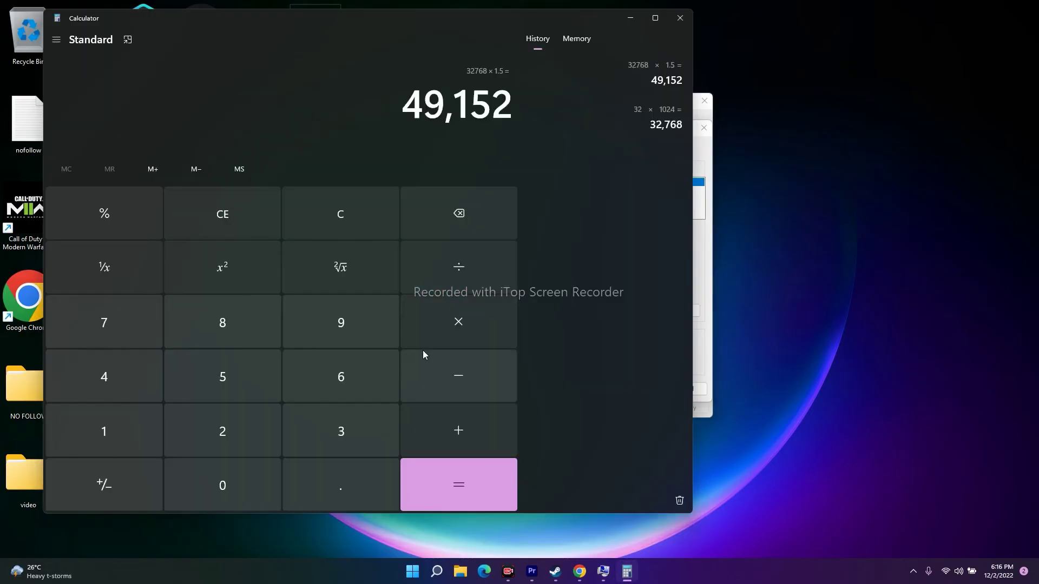
pyautogui.click(373, 214)
pyautogui.click(331, 428)
pyautogui.click(271, 424)
pyautogui.click(477, 333)
pyautogui.click(160, 427)
pyautogui.click(212, 473)
pyautogui.click(220, 433)
pyautogui.click(157, 395)
pyautogui.click(407, 480)
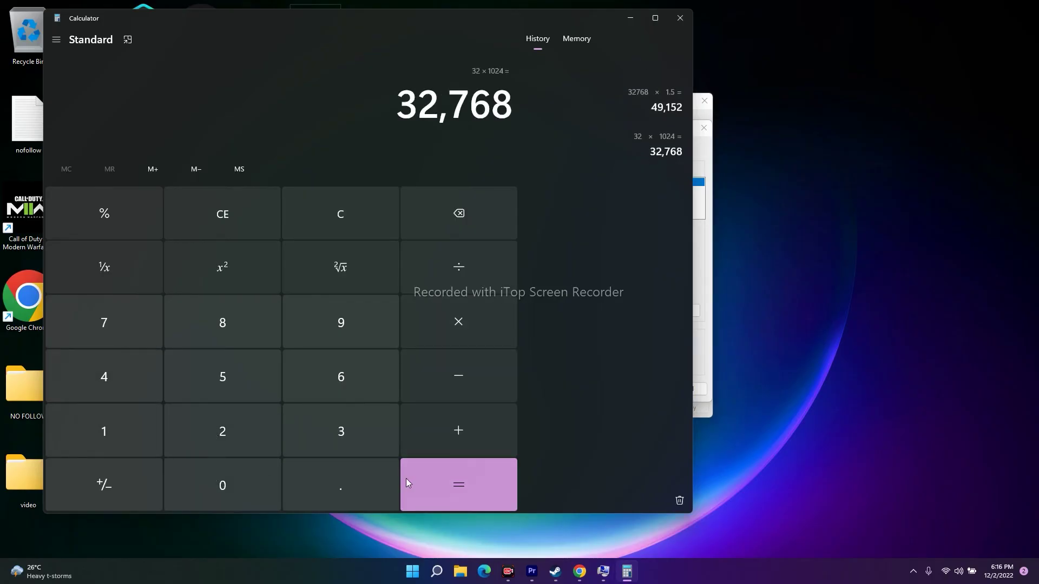
# - Multiply the 32,768 MB figure by 3 and copy the result for the maximum paging file size
pyautogui.click(457, 327)
pyautogui.click(340, 432)
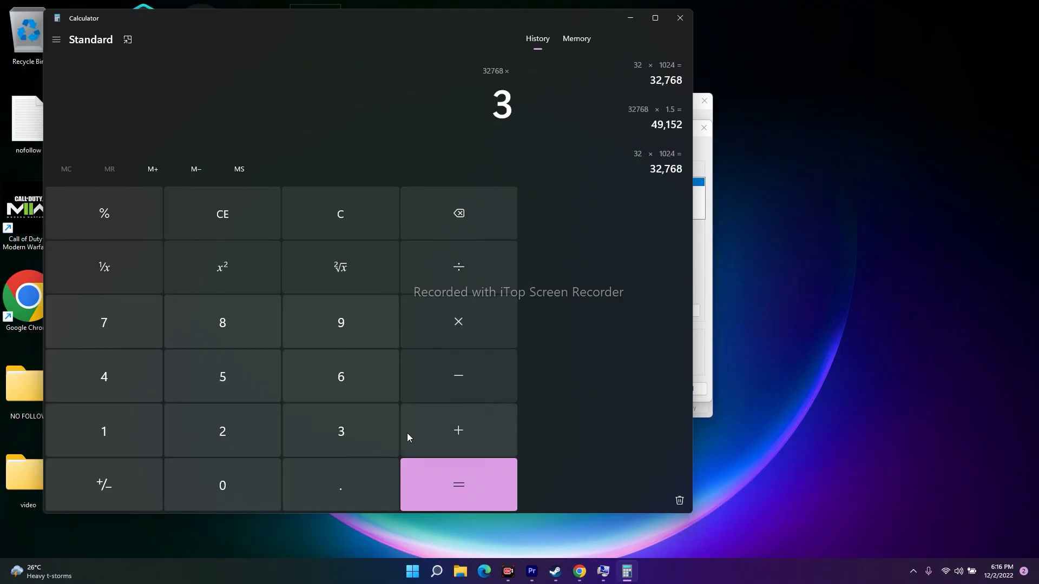
pyautogui.click(444, 476)
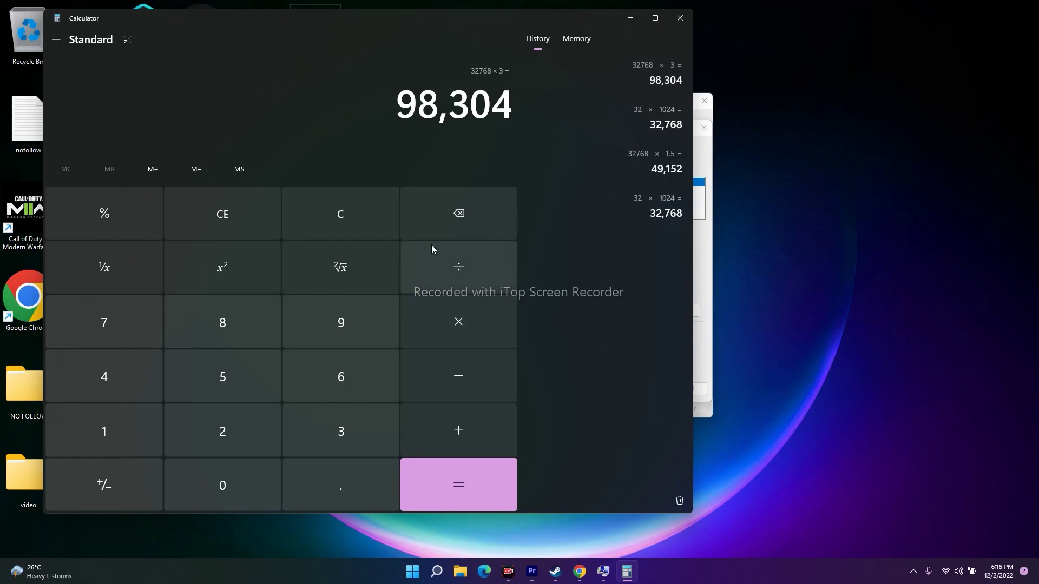
pyautogui.moveTo(399, 112); pyautogui.dragTo(512, 111)
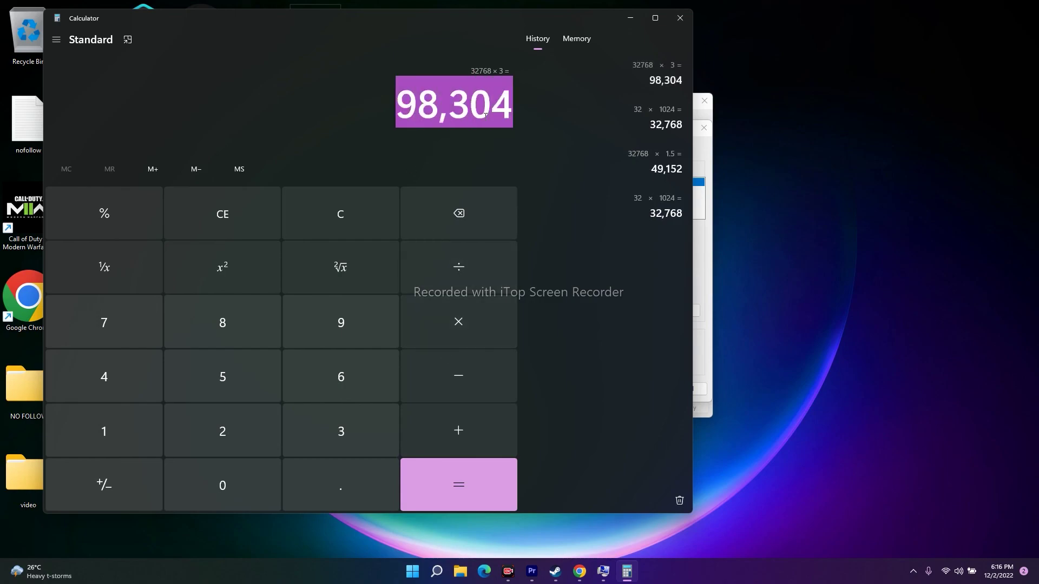
pyautogui.rightClick(492, 123)
pyautogui.click(538, 133)
# - Minimize Calculator and paste 98,304 MB as the custom maximum size for drive C: in Virtual Memory
pyautogui.click(630, 17)
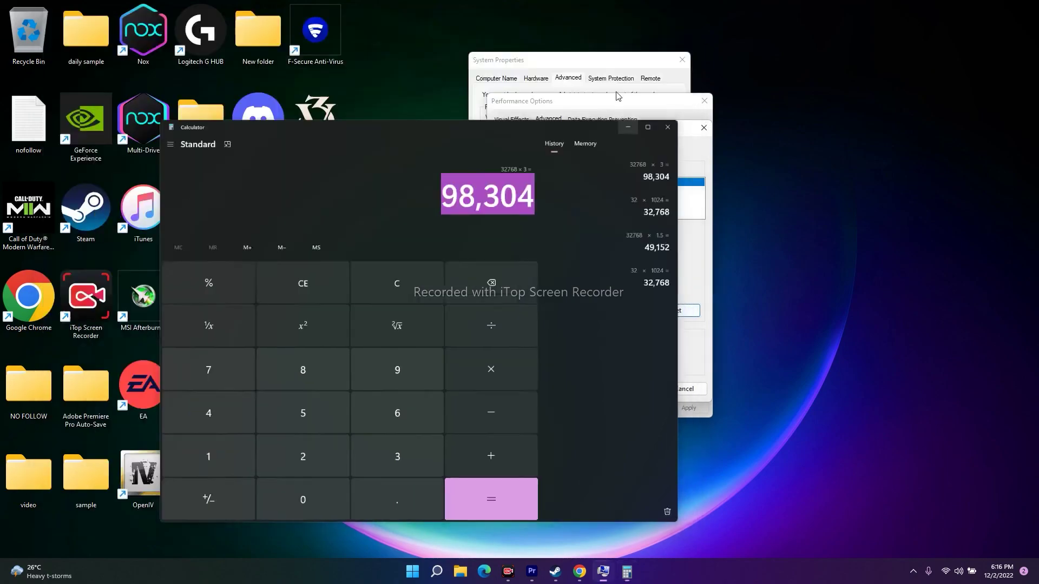
pyautogui.click(596, 282)
pyautogui.rightClick(596, 282)
pyautogui.click(655, 339)
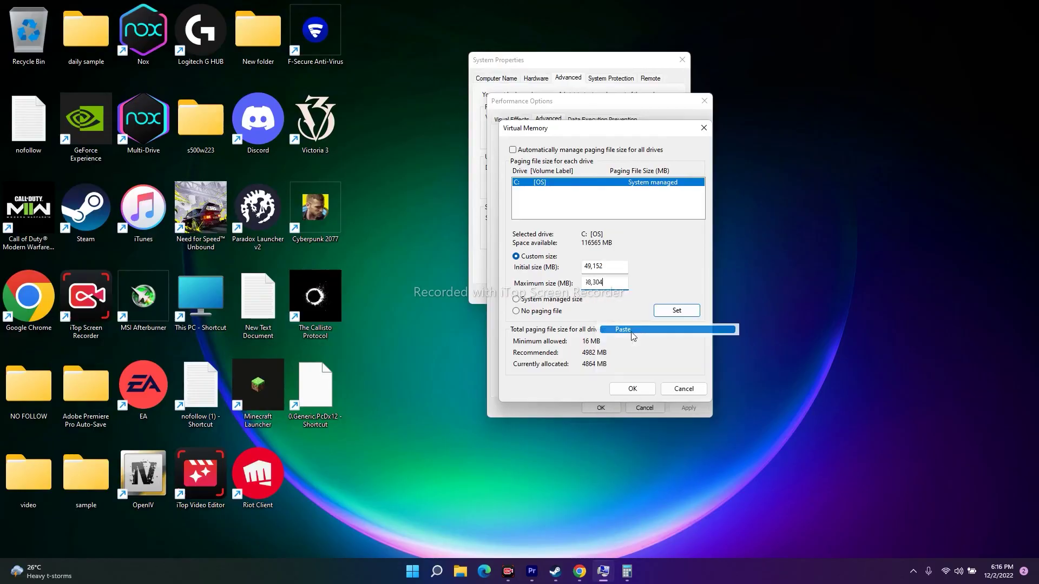
# - Cancel the Virtual Memory and Performance Options dialogs without applying the changes, and close System Properties
pyautogui.click(674, 392)
pyautogui.click(645, 407)
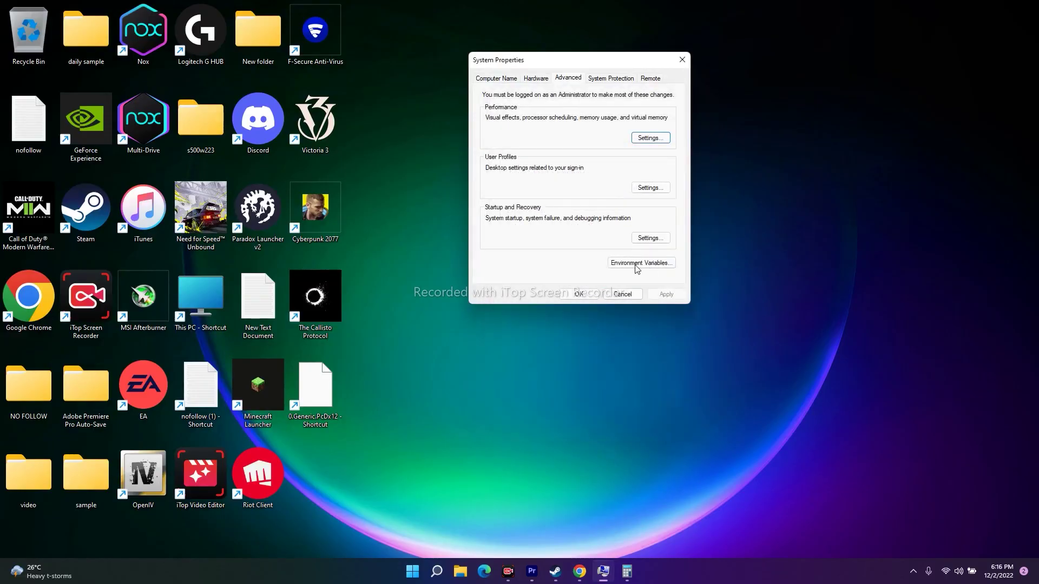
pyautogui.click(680, 68)
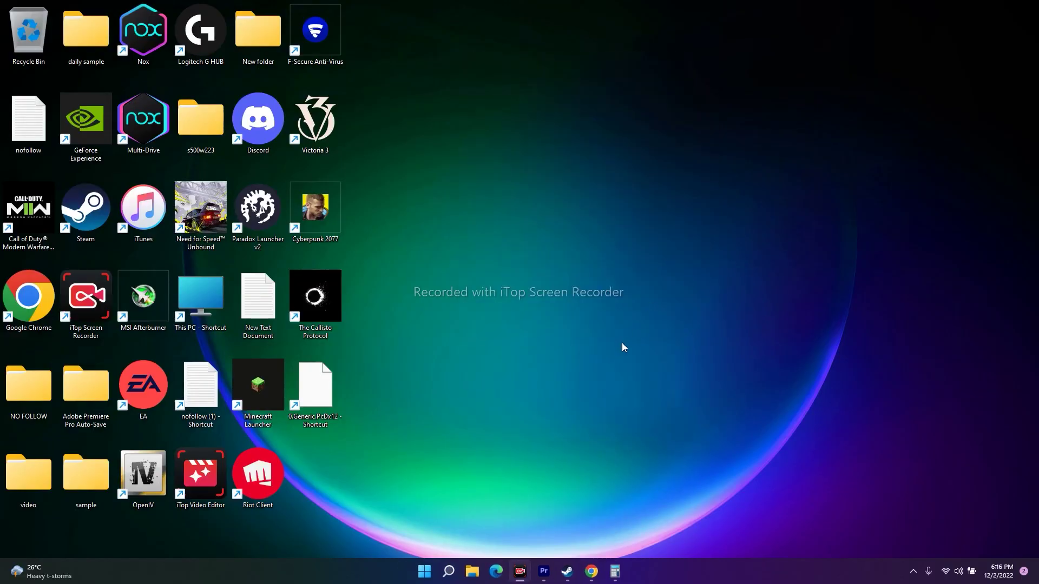
# - Switch to The Callisto Protocol in Steam, check drive C:'s free space under This PC in File Explorer, and close File Explorer
pyautogui.click(567, 572)
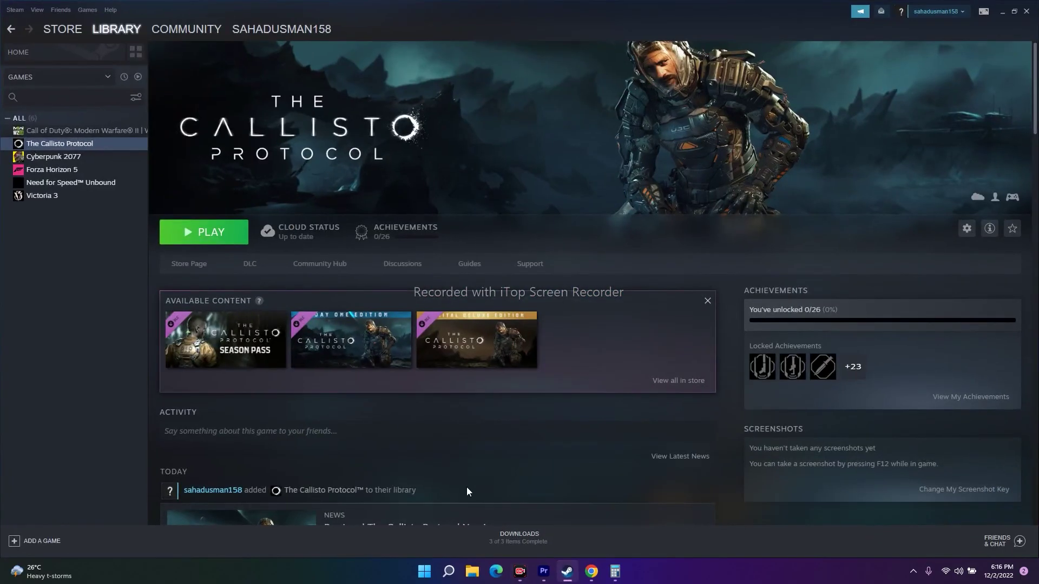
pyautogui.moveTo(180, 368)
pyautogui.click(477, 574)
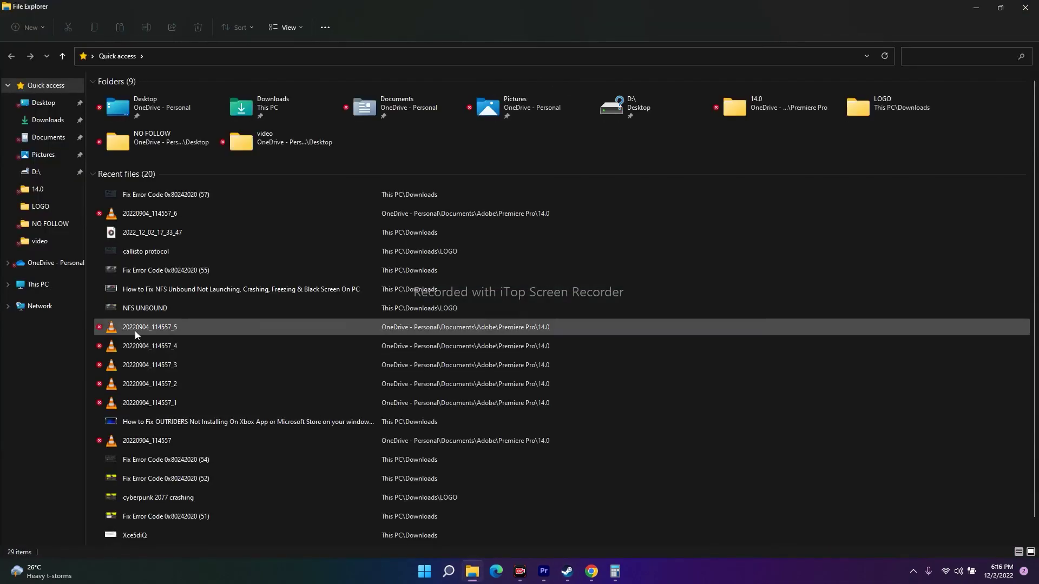
pyautogui.click(38, 285)
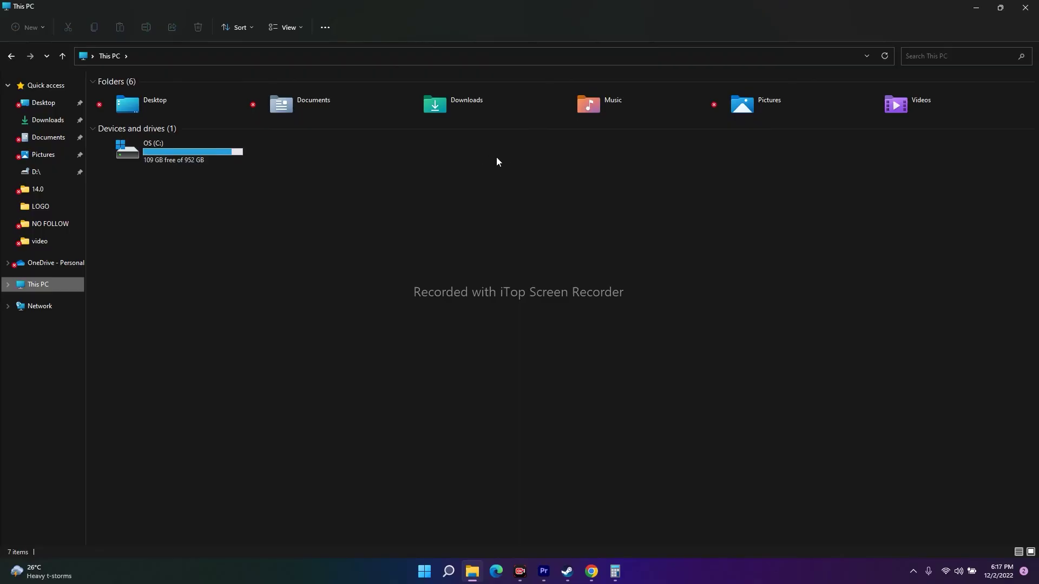
pyautogui.click(1031, 9)
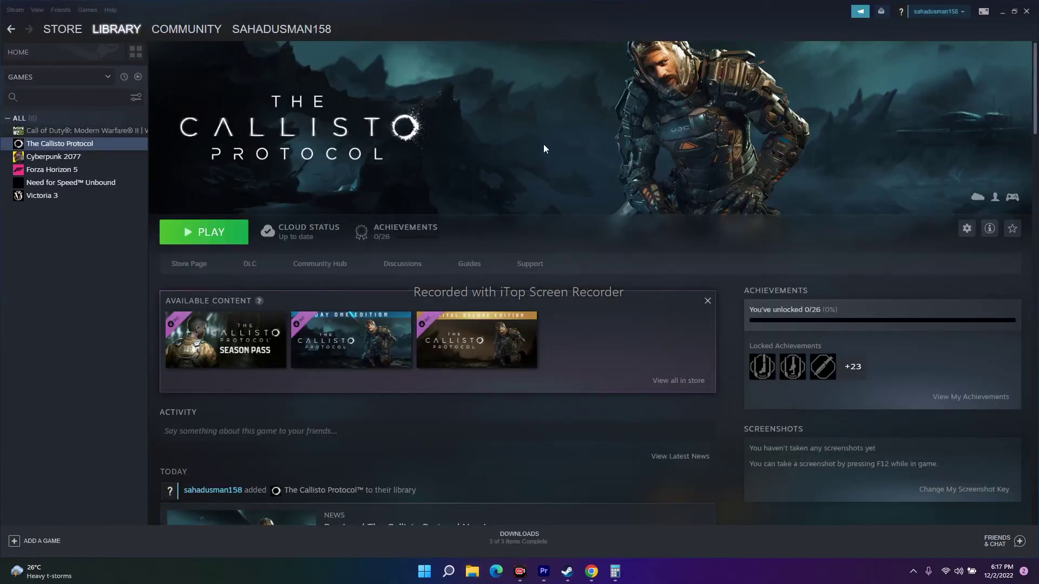